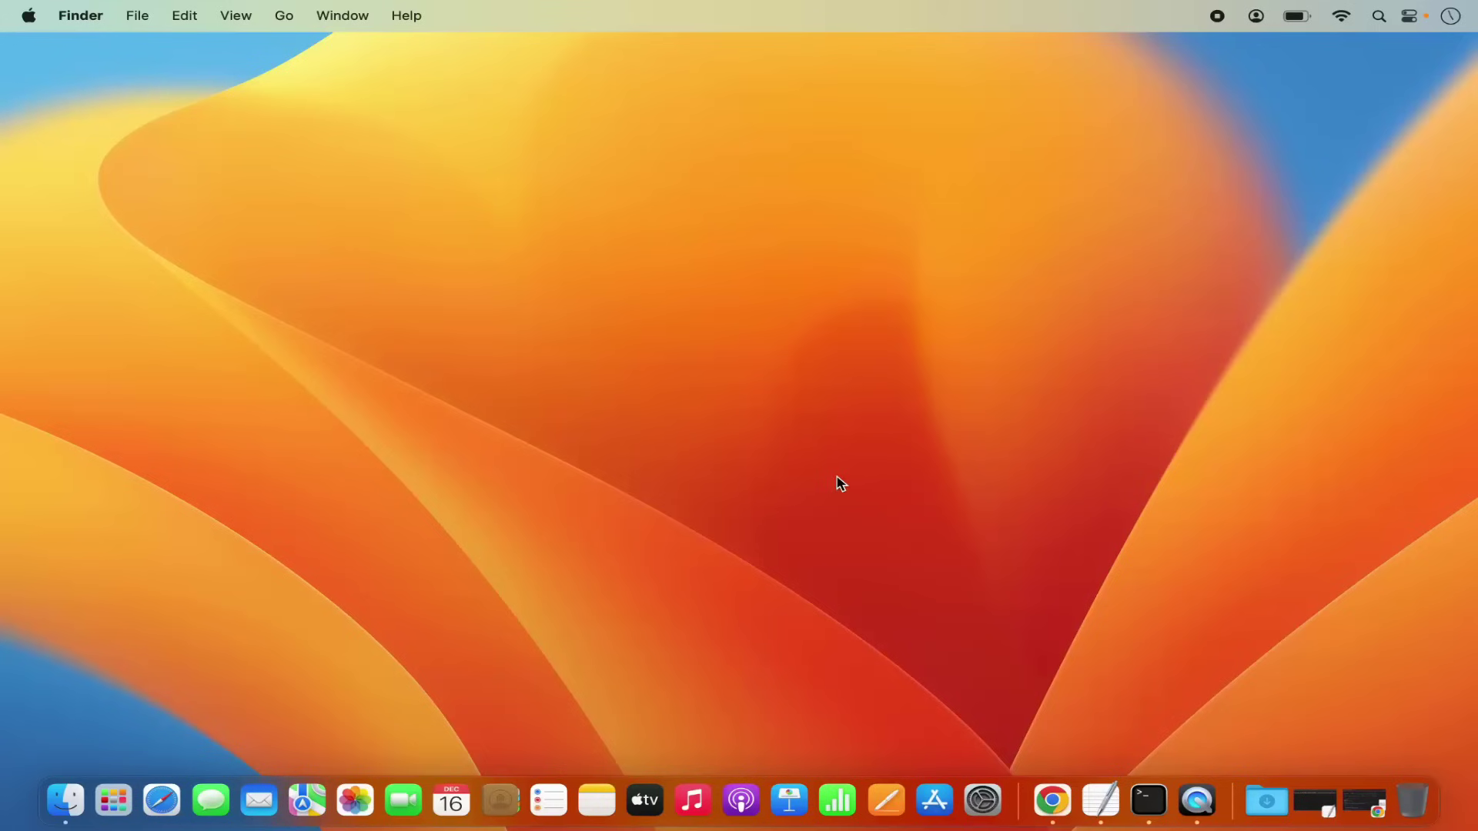
- Switch to Chrome, open the MySQL website from the Google results, and go to its Downloads page
{"action": "left_click", "coordinate": [1051, 802]}
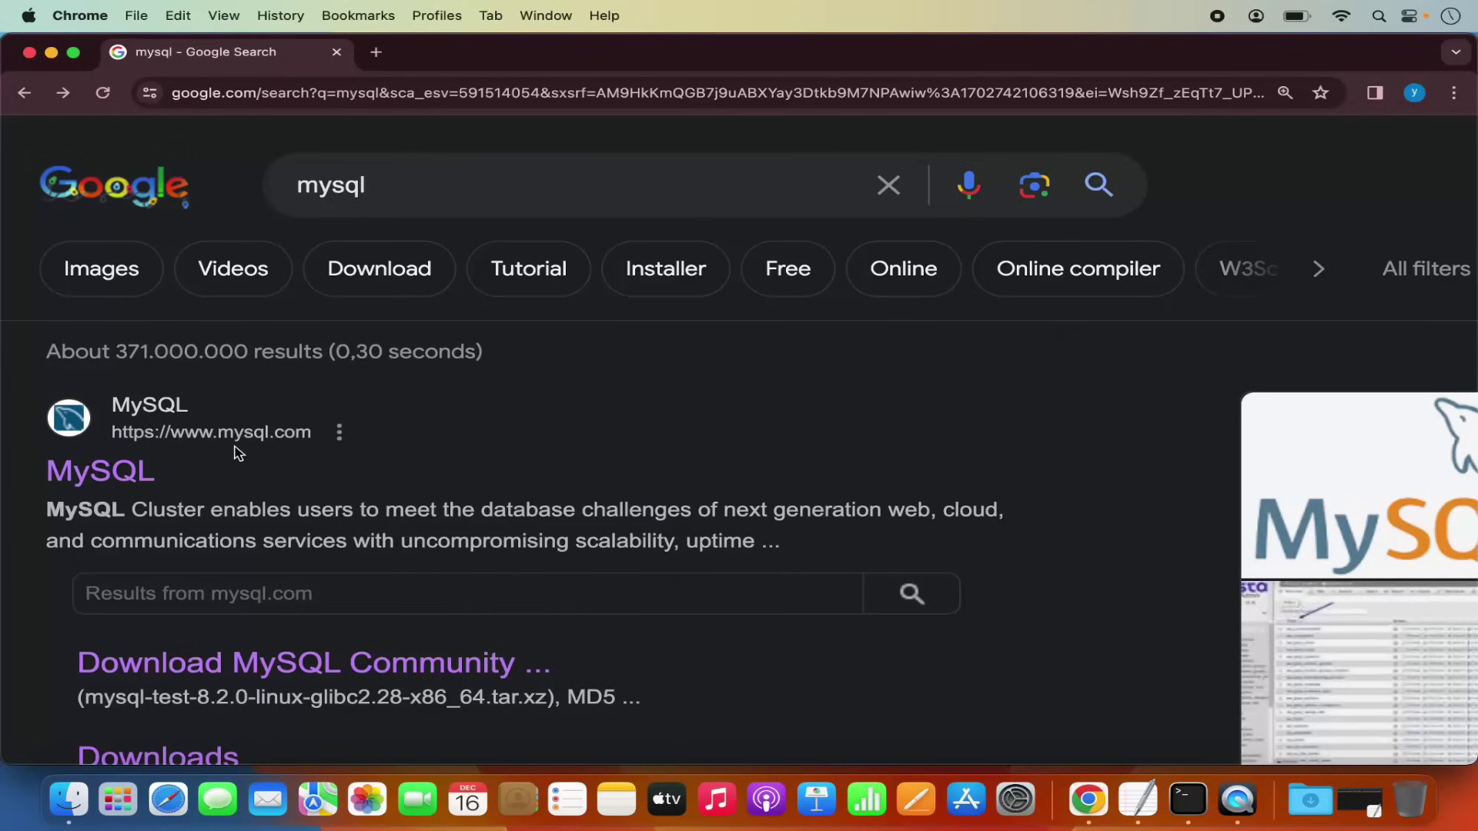
{"action": "left_click", "coordinate": [126, 469]}
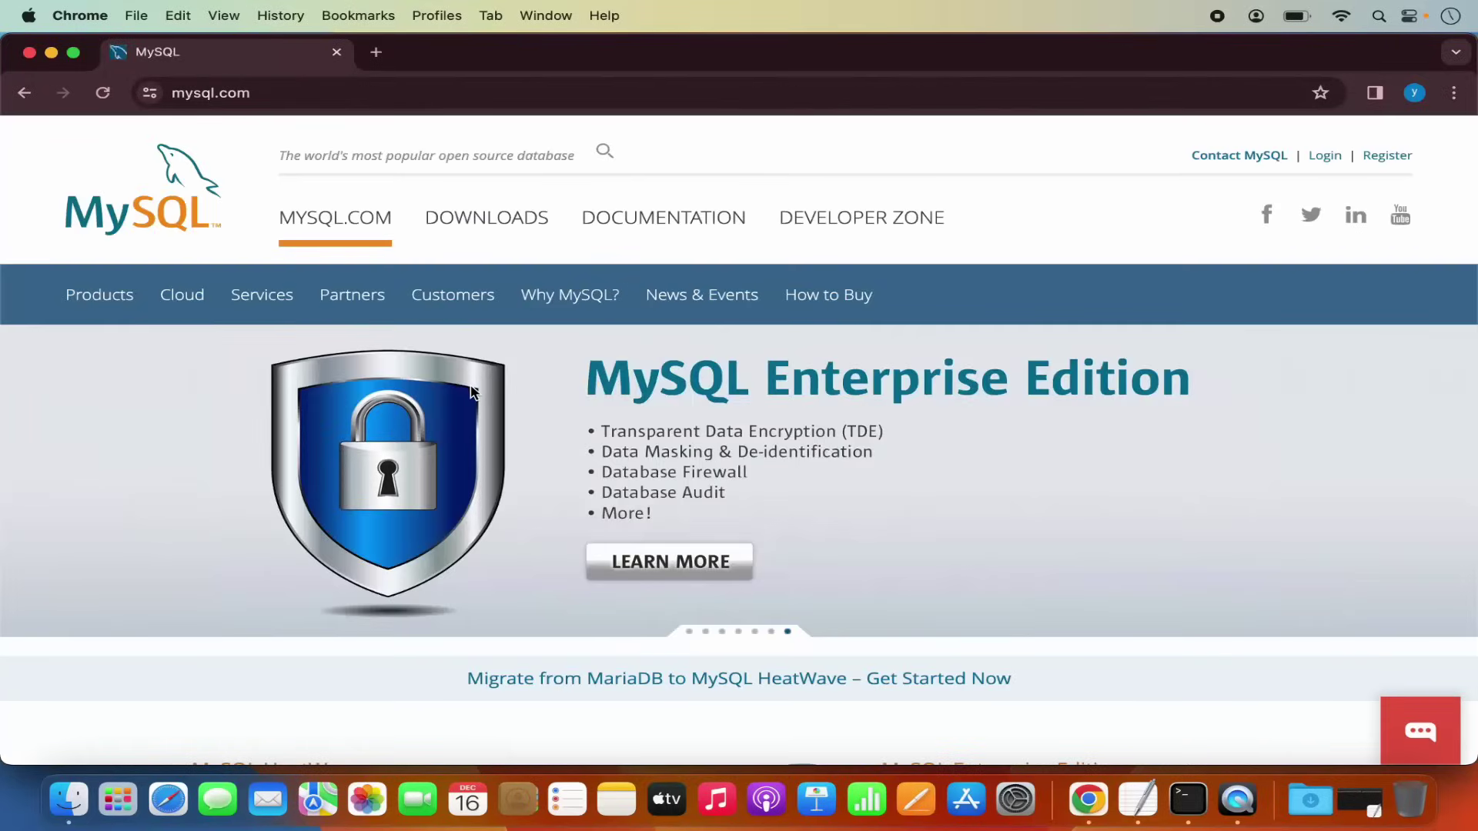
{"action": "scroll", "coordinate": [473, 391], "scroll_direction": "down", "scroll_amount": 2}
{"action": "scroll", "coordinate": [485, 308], "scroll_direction": "up", "scroll_amount": 2}
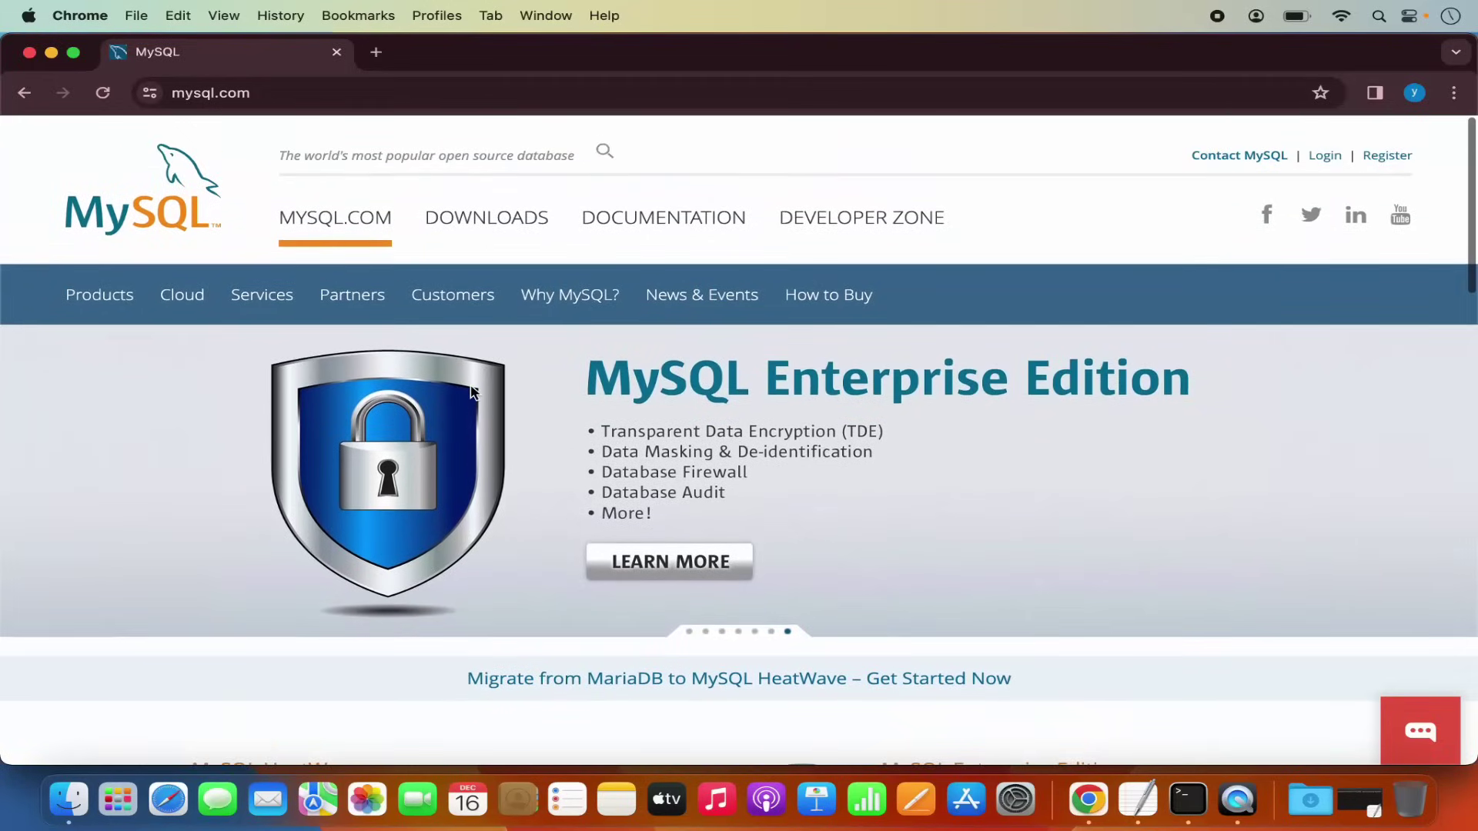
{"action": "left_click", "coordinate": [502, 225]}
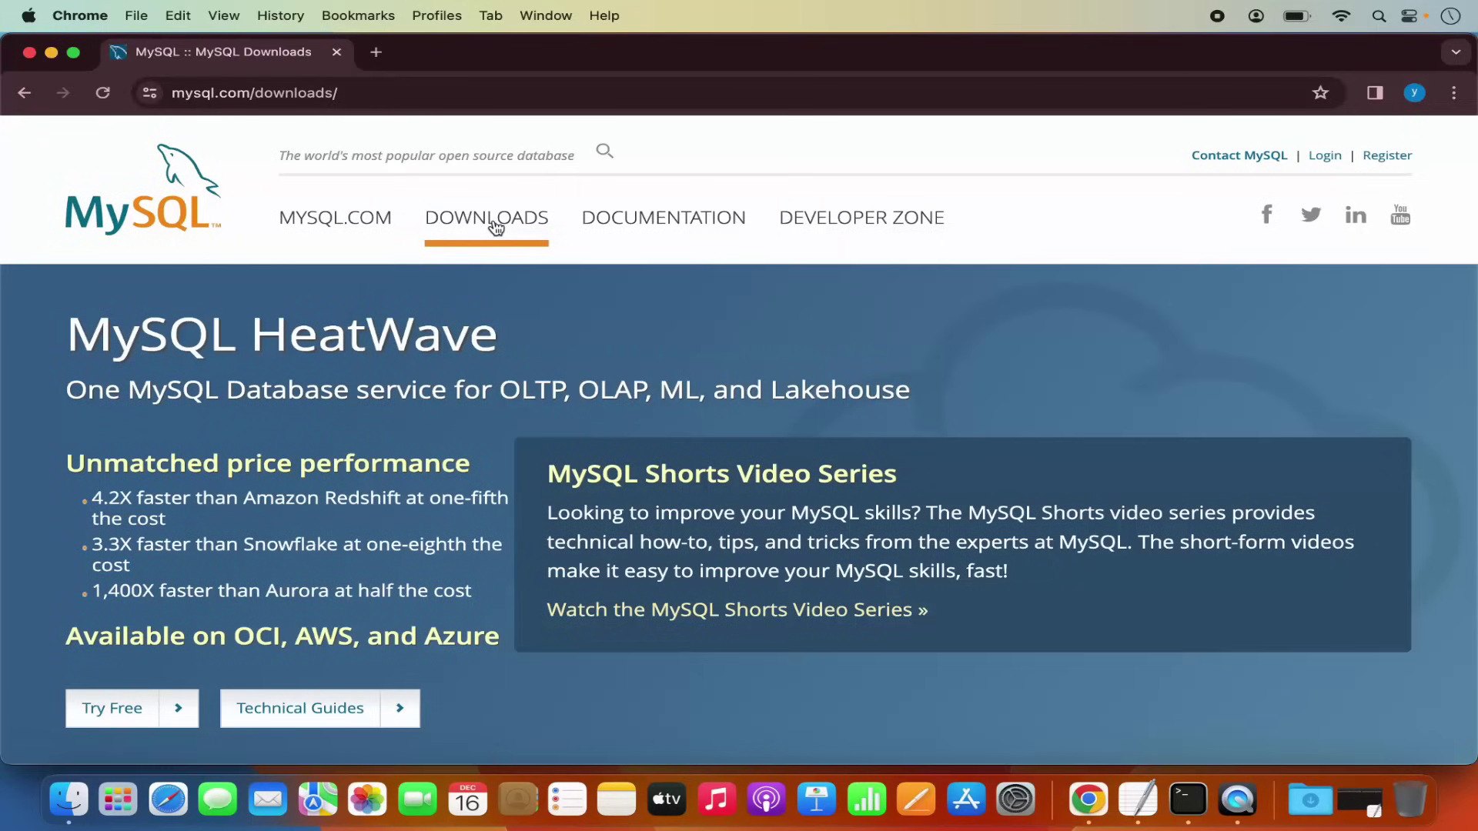
- Open the MySQL Community Server download page through the MySQL Community (GPL) Downloads
{"action": "scroll", "coordinate": [496, 426], "scroll_direction": "down", "scroll_amount": 10}
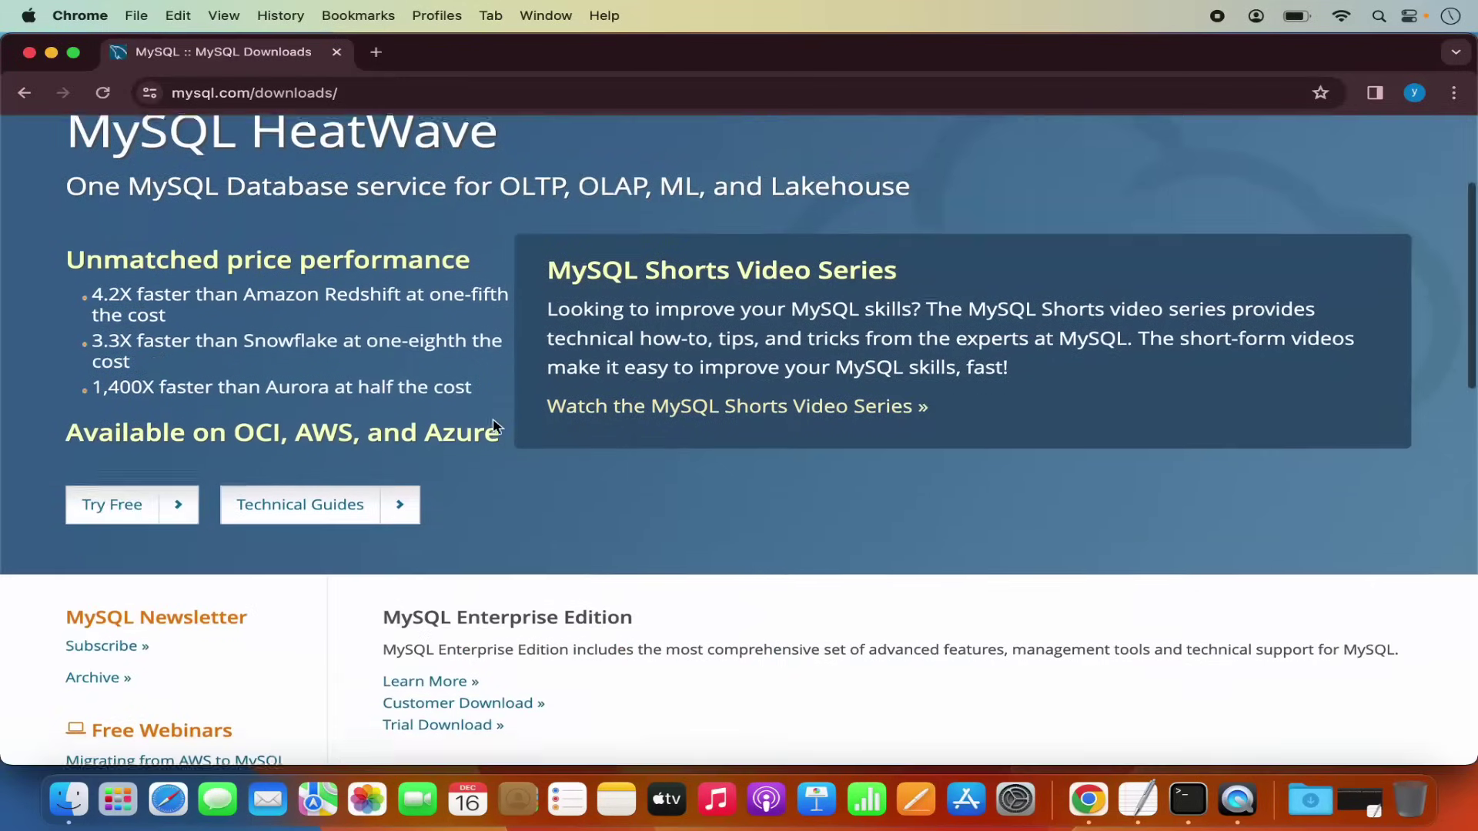
{"action": "scroll", "coordinate": [495, 424], "scroll_direction": "down", "scroll_amount": 3}
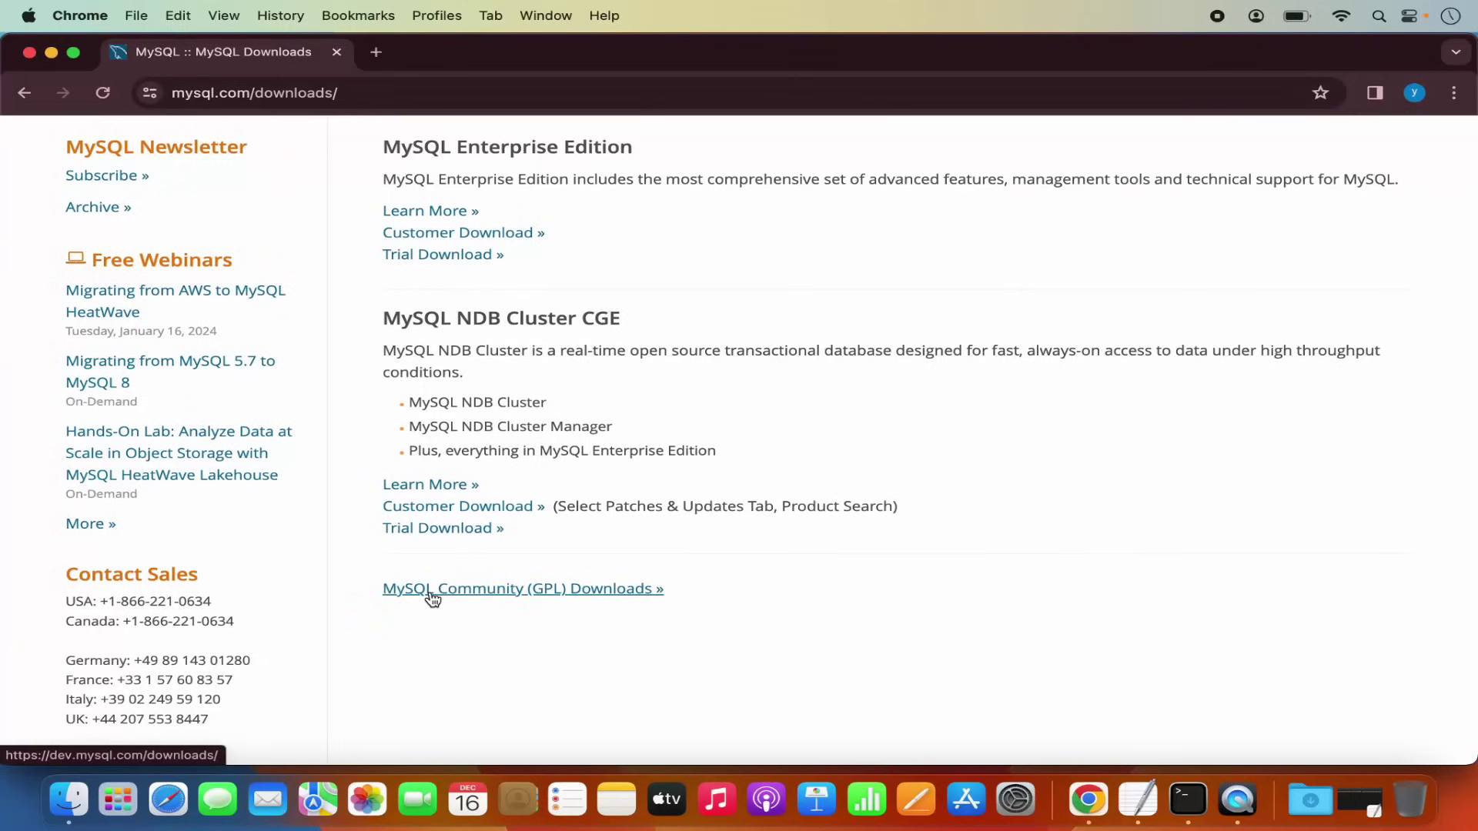
{"action": "left_click", "coordinate": [521, 597]}
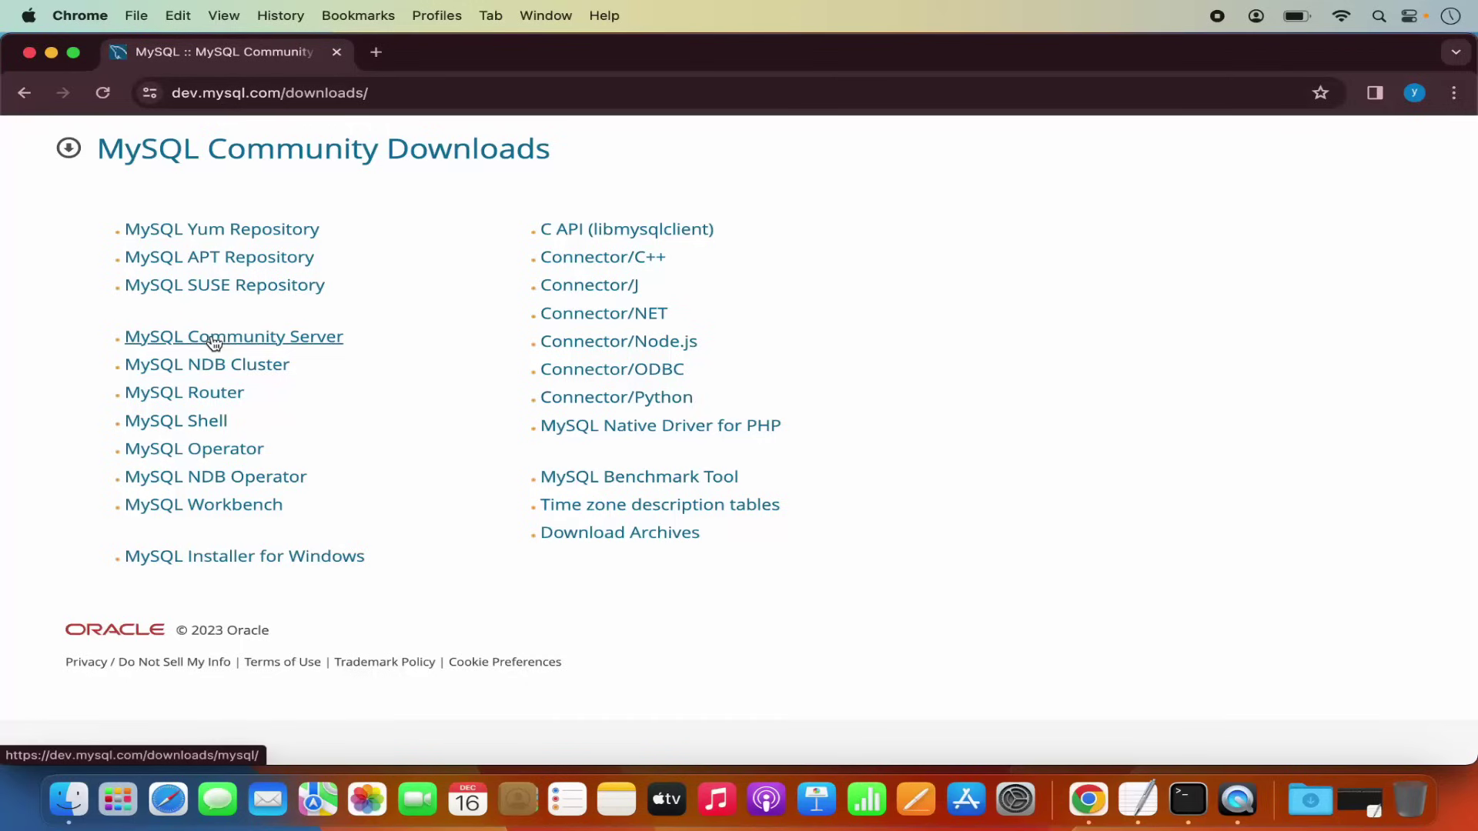
{"action": "left_click", "coordinate": [255, 344]}
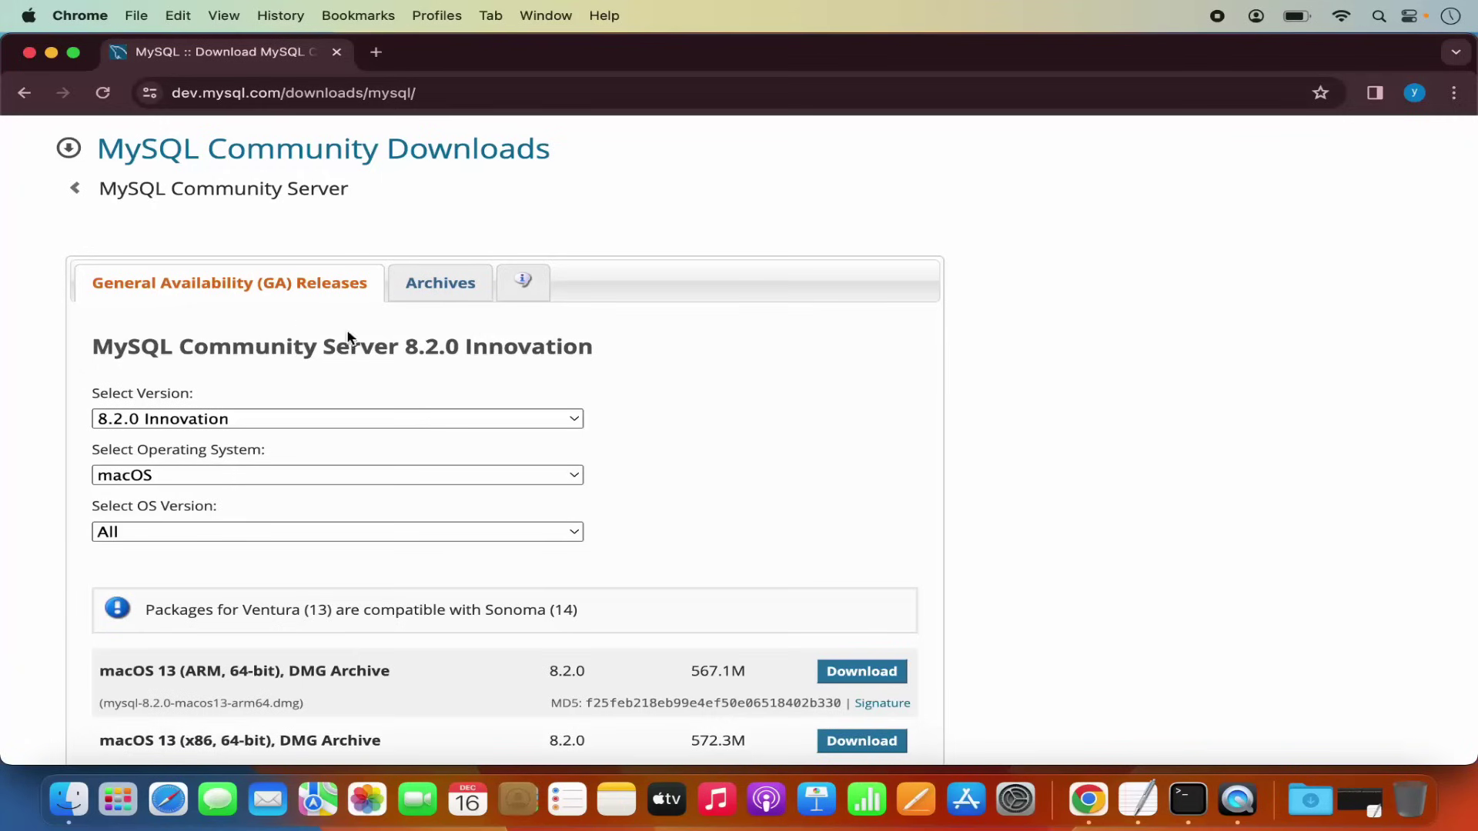
- Download the macOS 13 (ARM, 64-bit) DMG Archive of version 8.2.0 Innovation without logging in or signing up
{"action": "scroll", "coordinate": [560, 387], "scroll_direction": "down", "scroll_amount": 1}
{"action": "scroll", "coordinate": [560, 386], "scroll_direction": "down", "scroll_amount": 2}
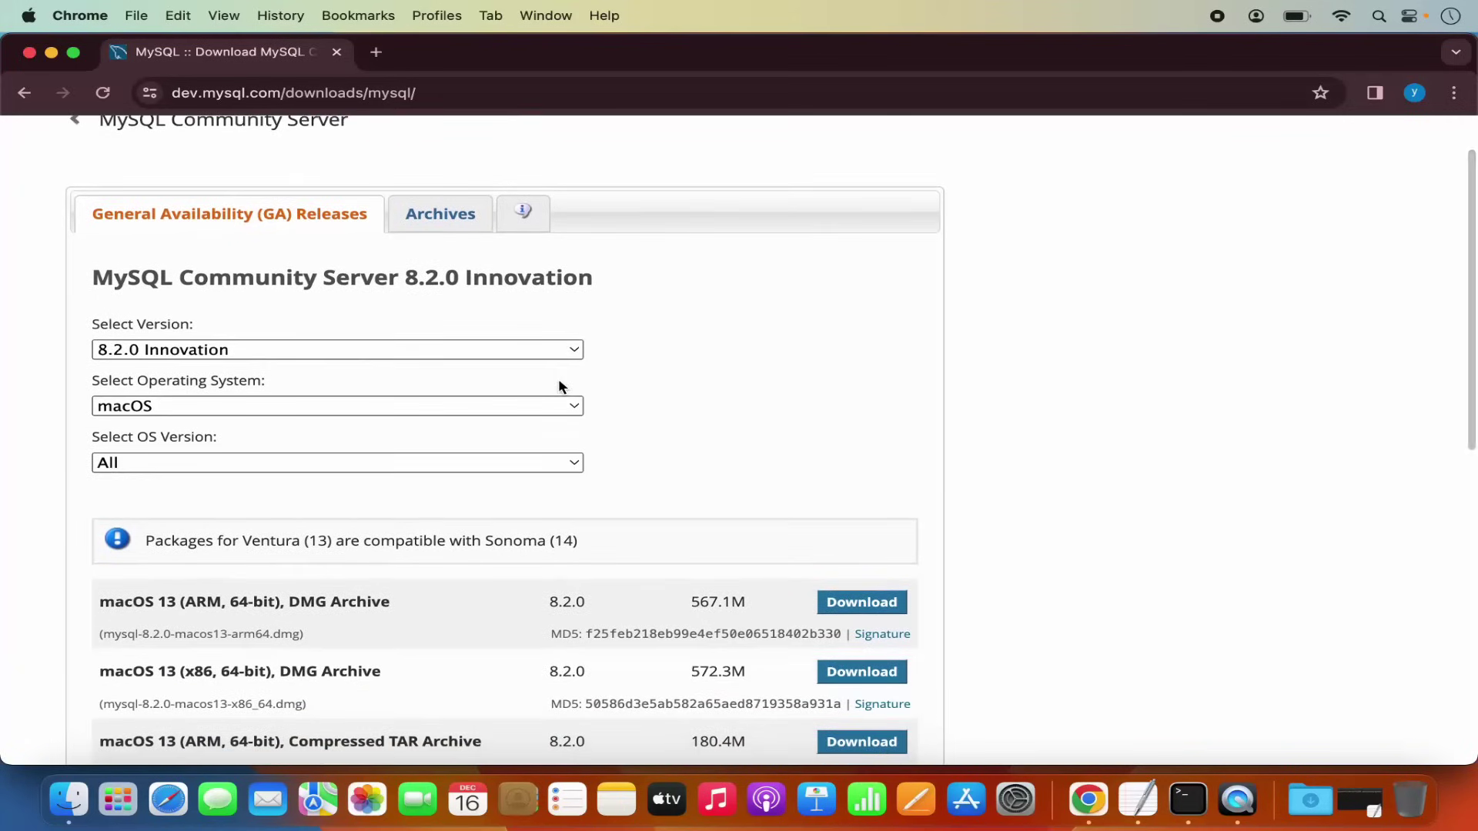
{"action": "scroll", "coordinate": [559, 386], "scroll_direction": "down", "scroll_amount": 3}
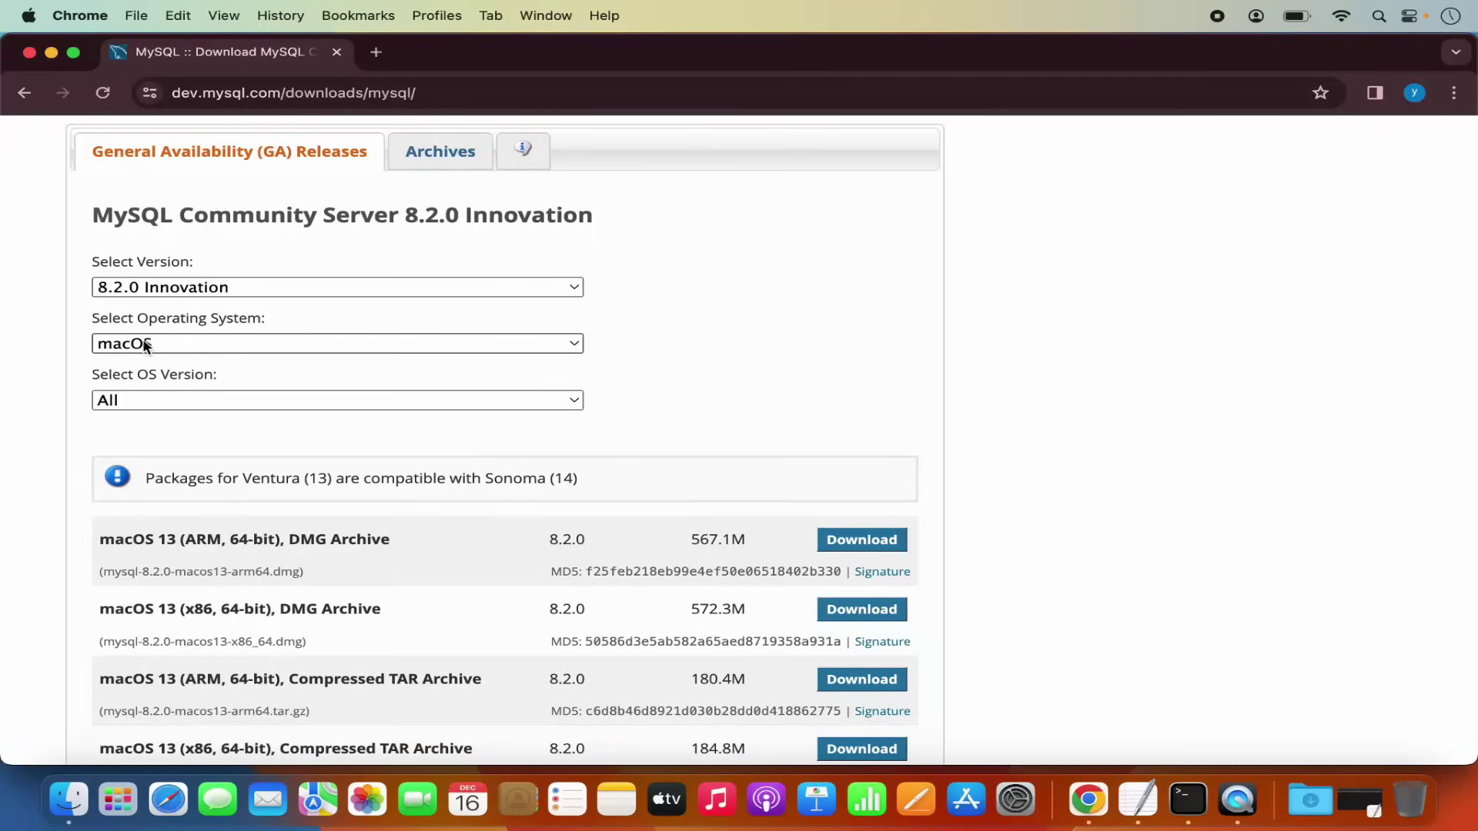
{"action": "left_click", "coordinate": [181, 296]}
{"action": "left_click", "coordinate": [182, 290]}
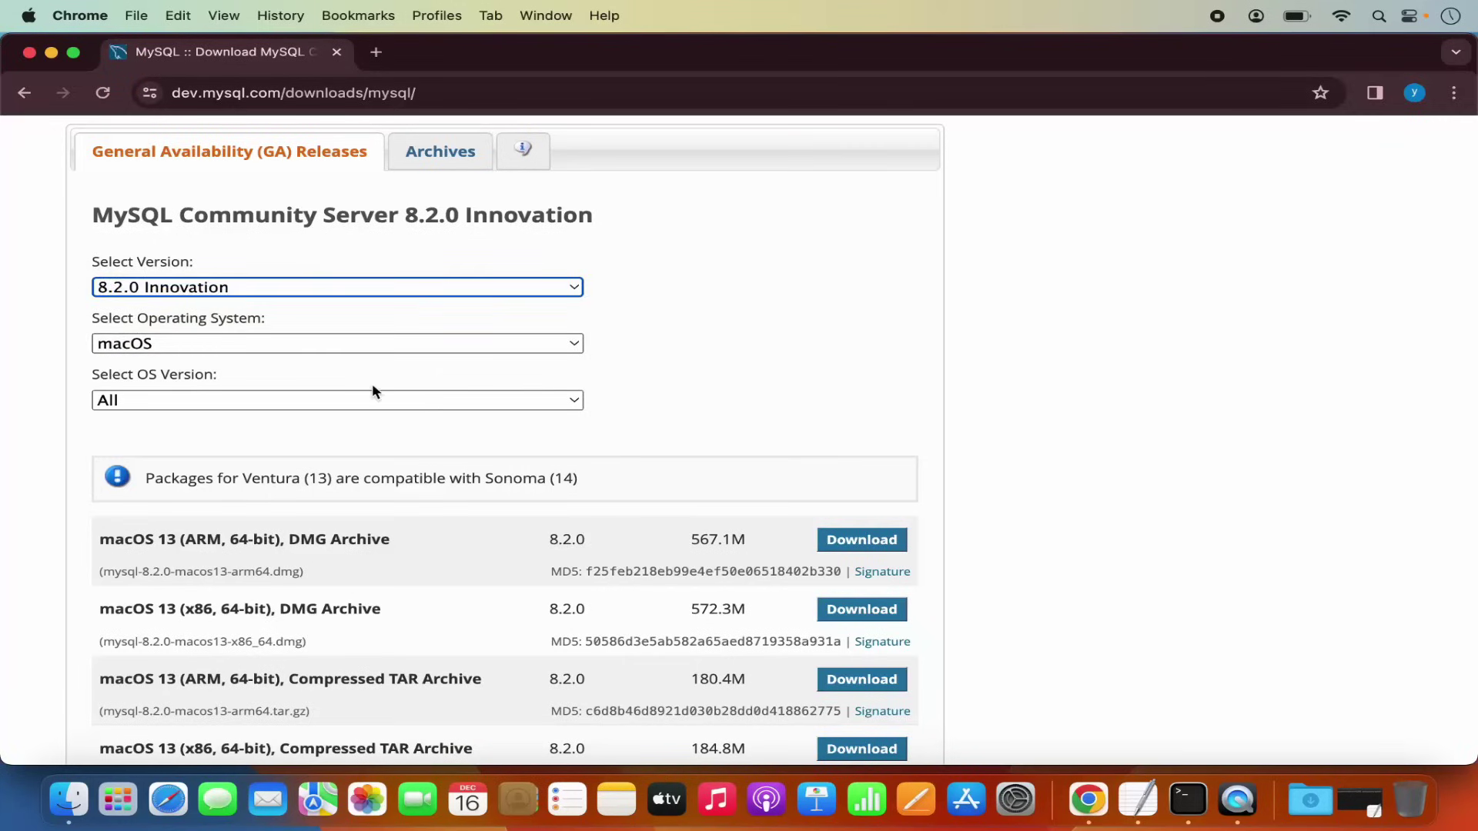
{"action": "scroll", "coordinate": [335, 373], "scroll_direction": "down", "scroll_amount": 5}
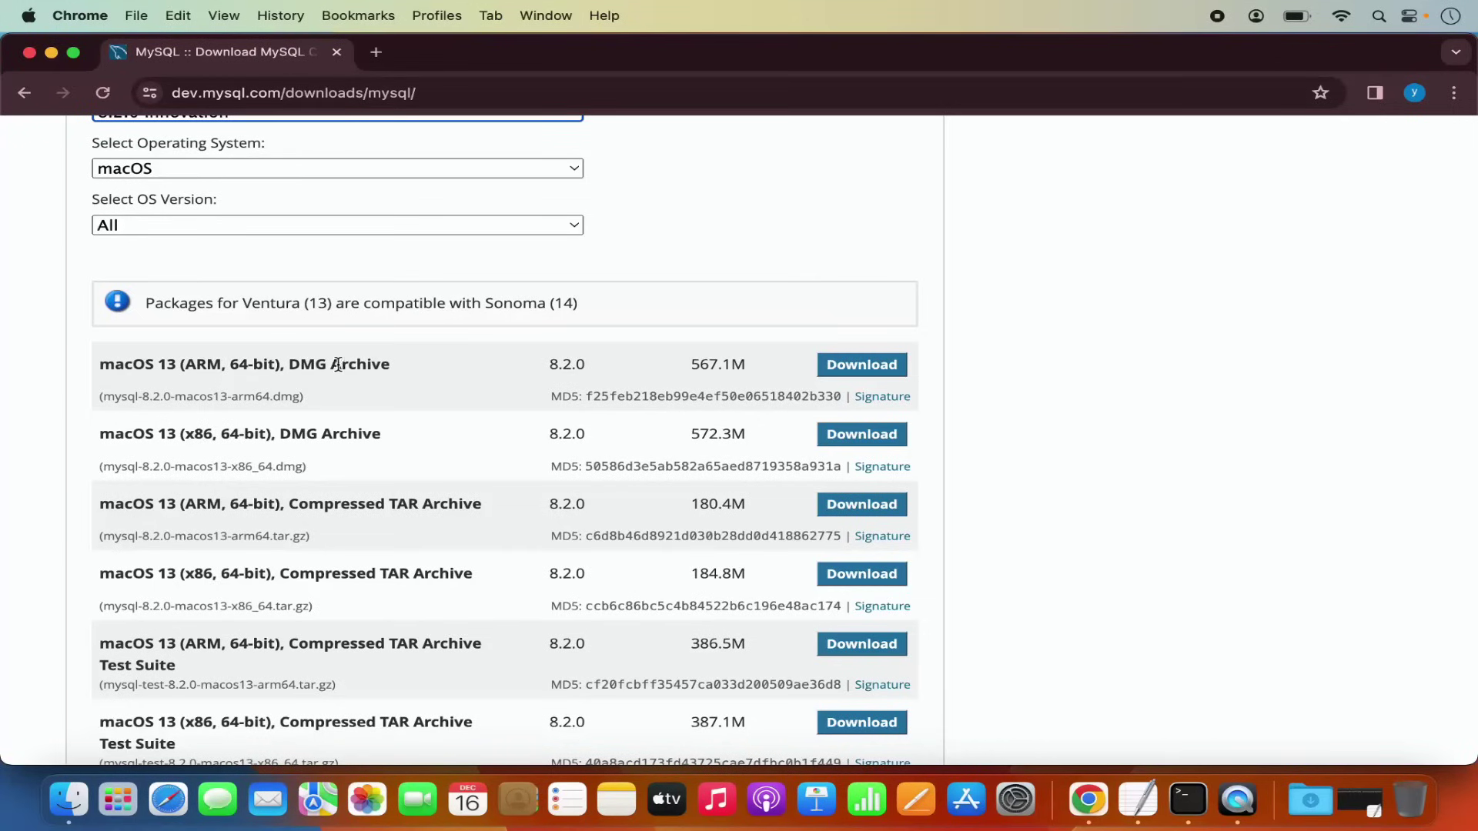
{"action": "left_click", "coordinate": [859, 374]}
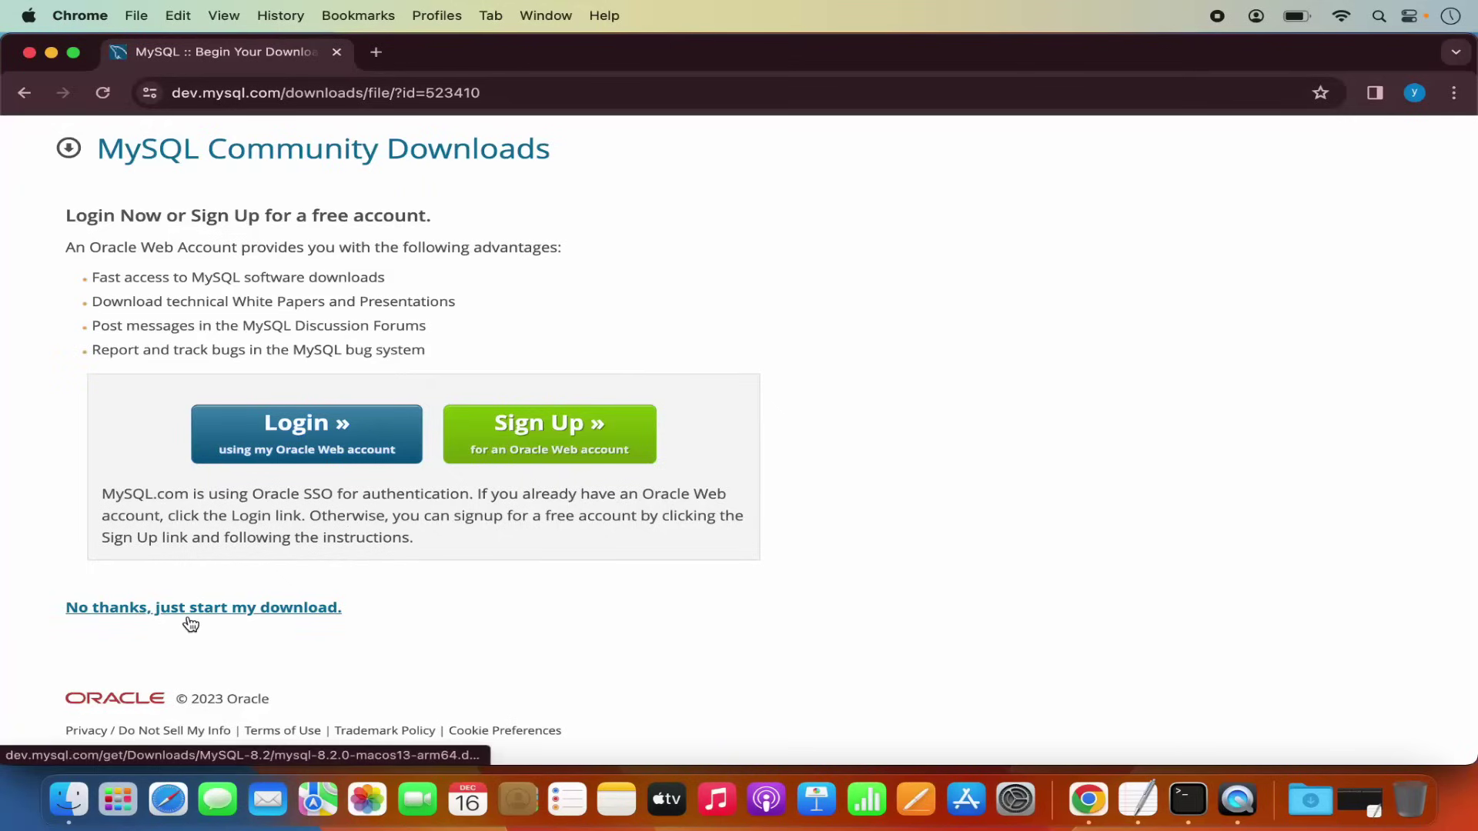
{"action": "left_click", "coordinate": [226, 612]}
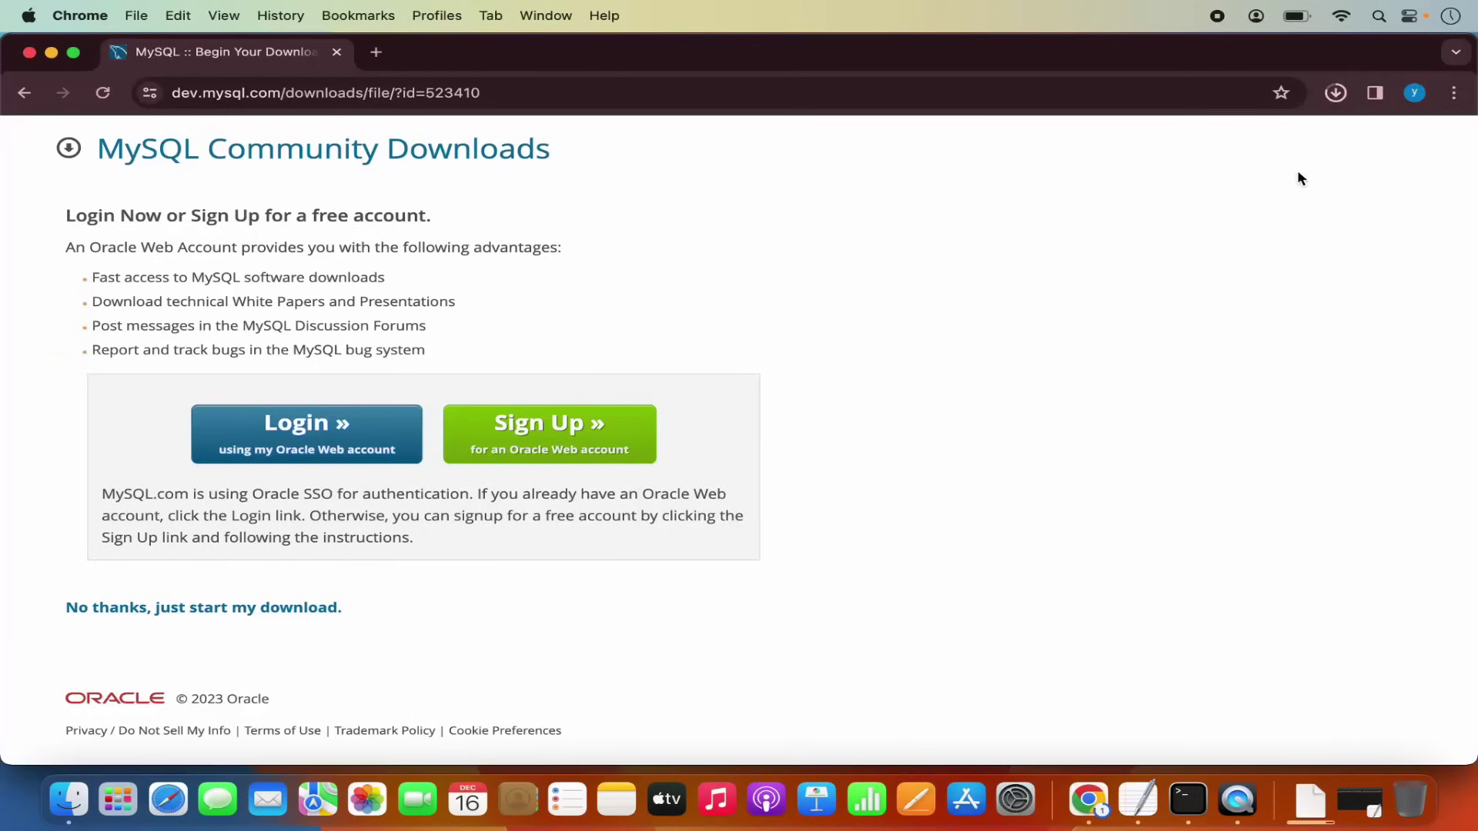
- Open the downloaded mysql-8.2.0-macos13-arm64 disk image and minimise the browser window behind it
{"action": "left_click", "coordinate": [1335, 94]}
{"action": "mouse_move", "coordinate": [1155, 193]}
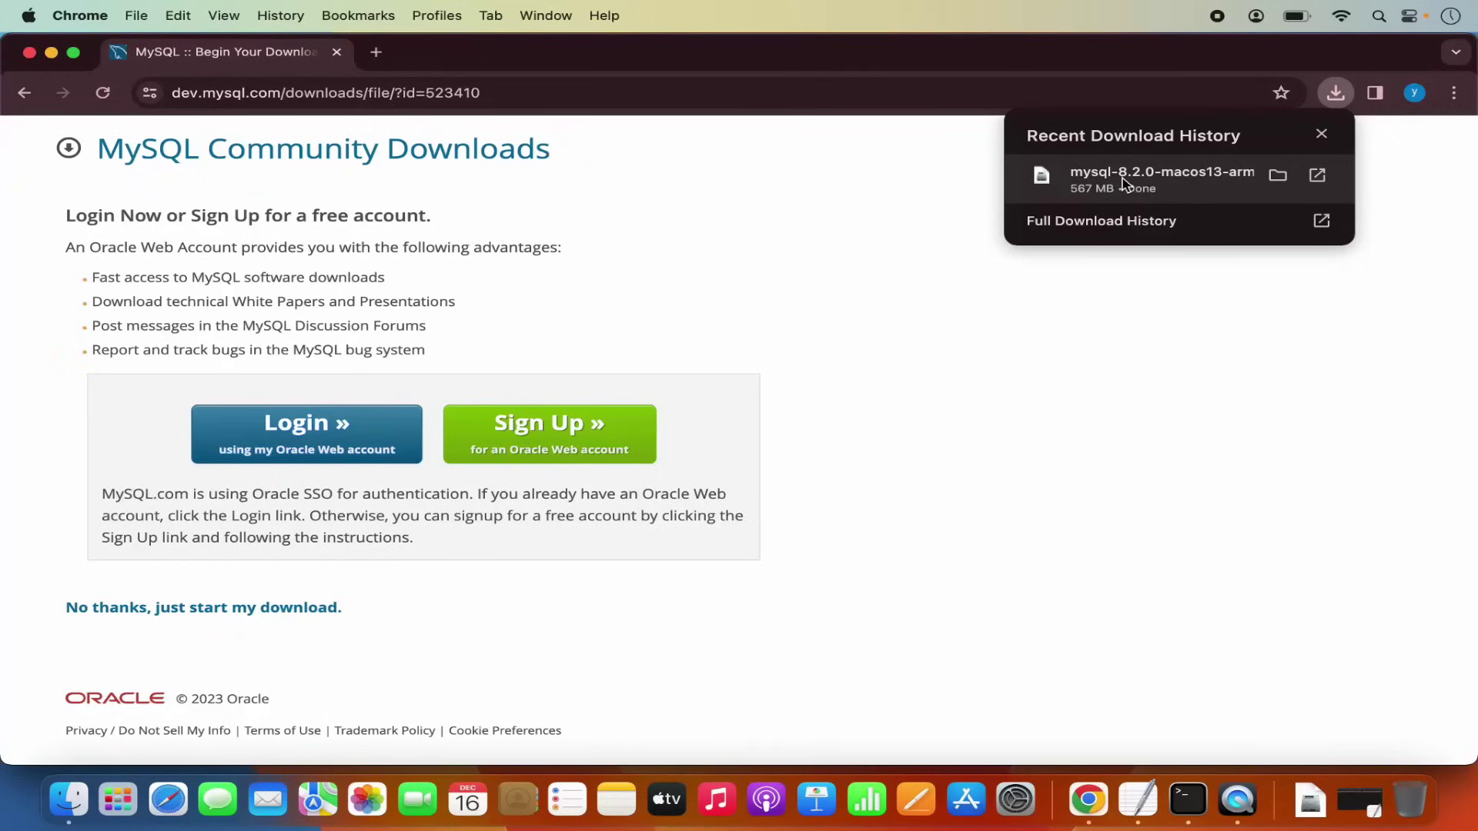
{"action": "left_click", "coordinate": [1124, 183]}
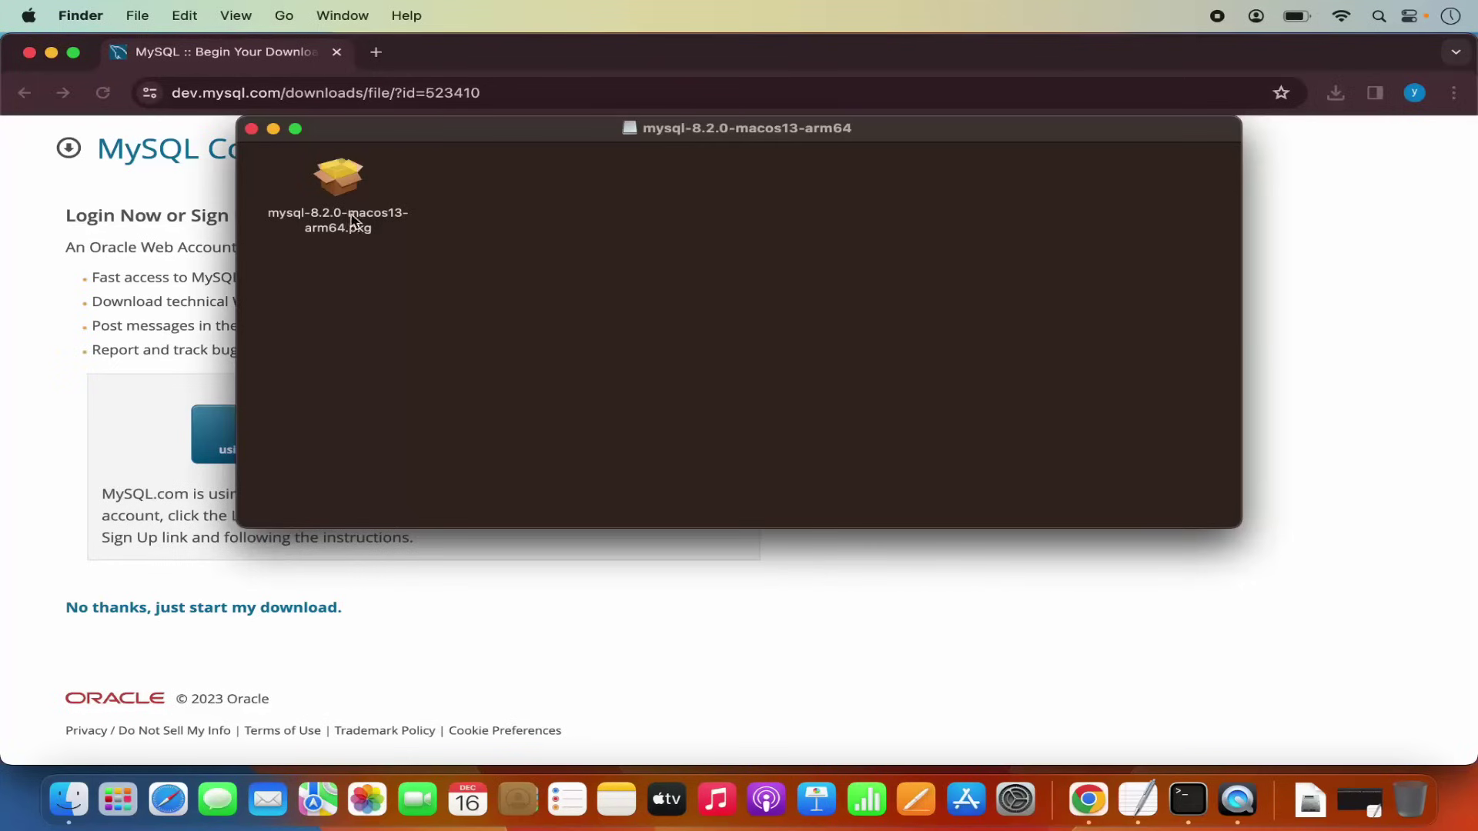
{"action": "left_click", "coordinate": [51, 53]}
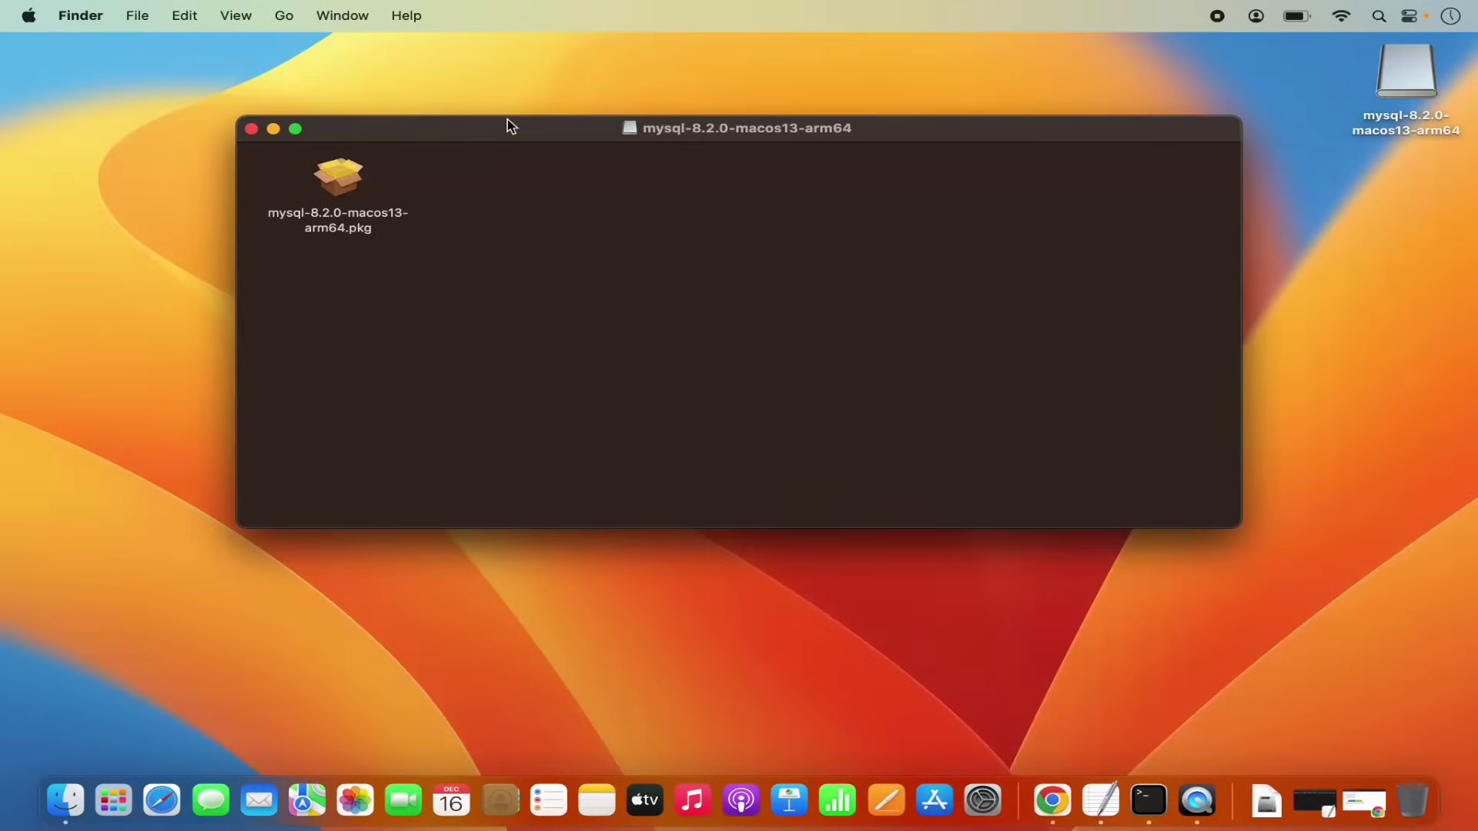
{"action": "left_click_drag", "start_coordinate": [506, 124], "coordinate": [557, 171]}
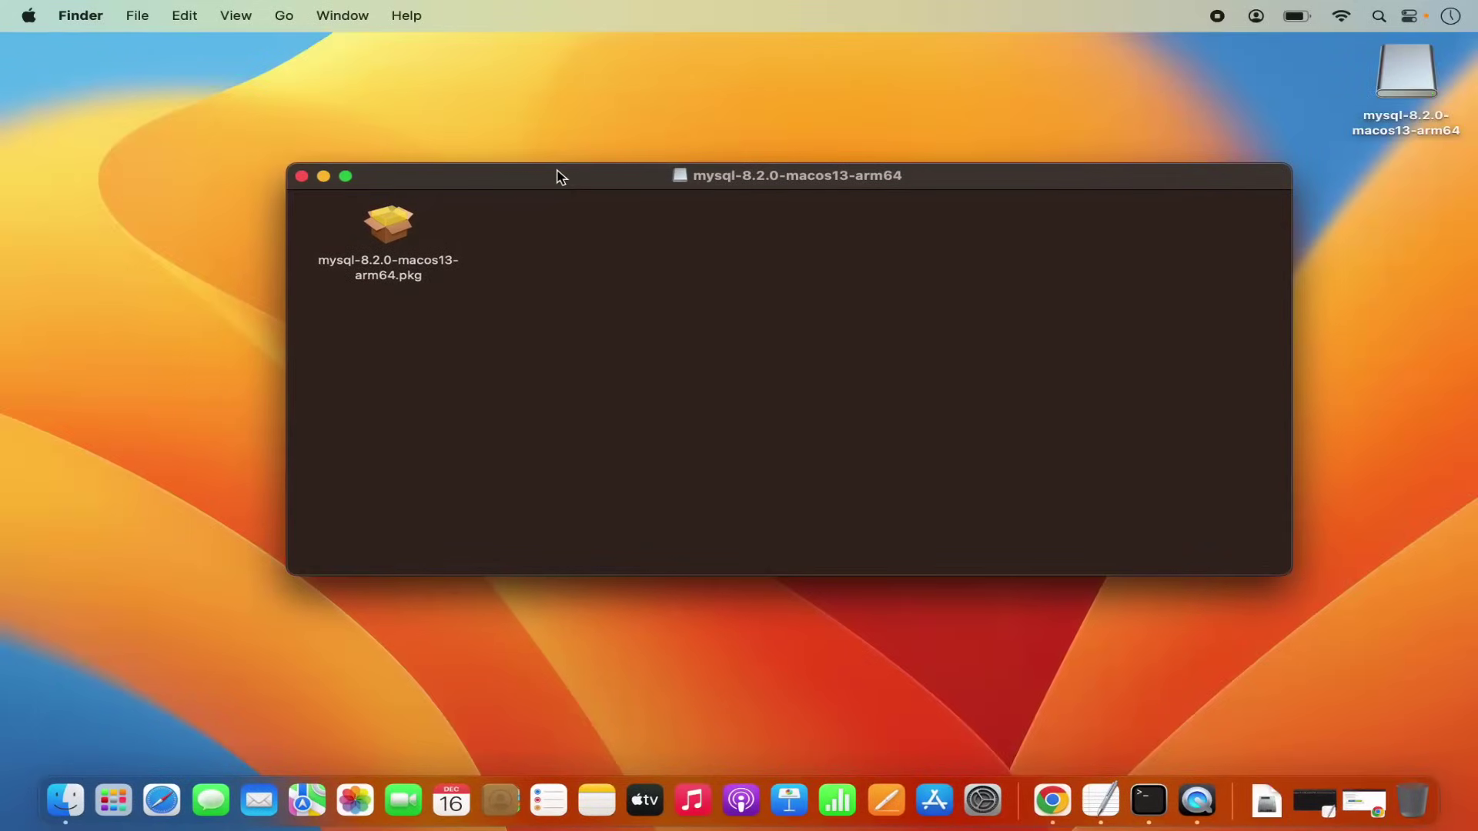
- Launch the mysql-8.2.0-macos13-arm64.pkg installer, minimise the disk image window, and allow the package's compatibility check to run
{"action": "double_click", "coordinate": [389, 227]}
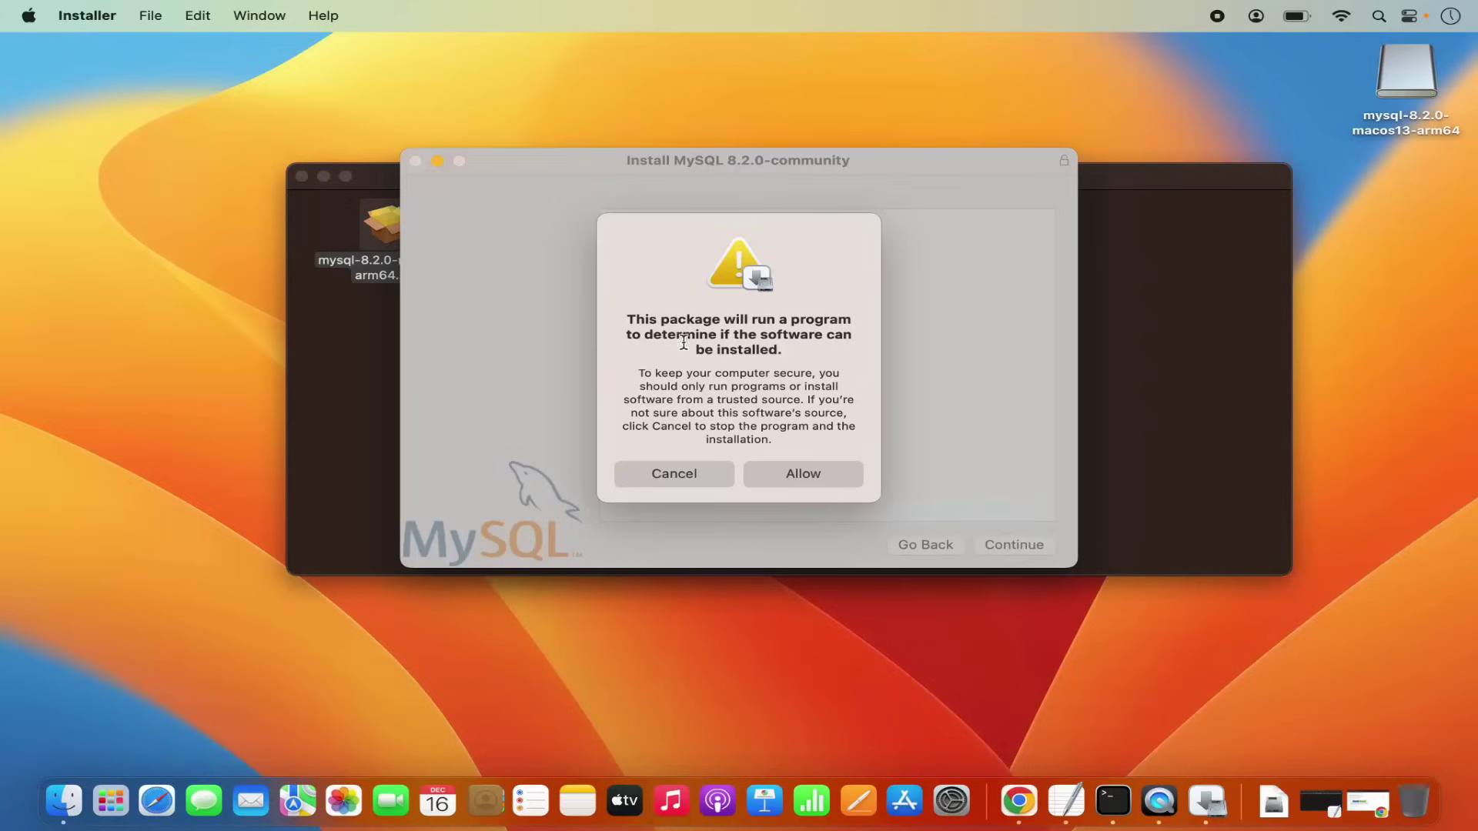
{"action": "left_click", "coordinate": [335, 348]}
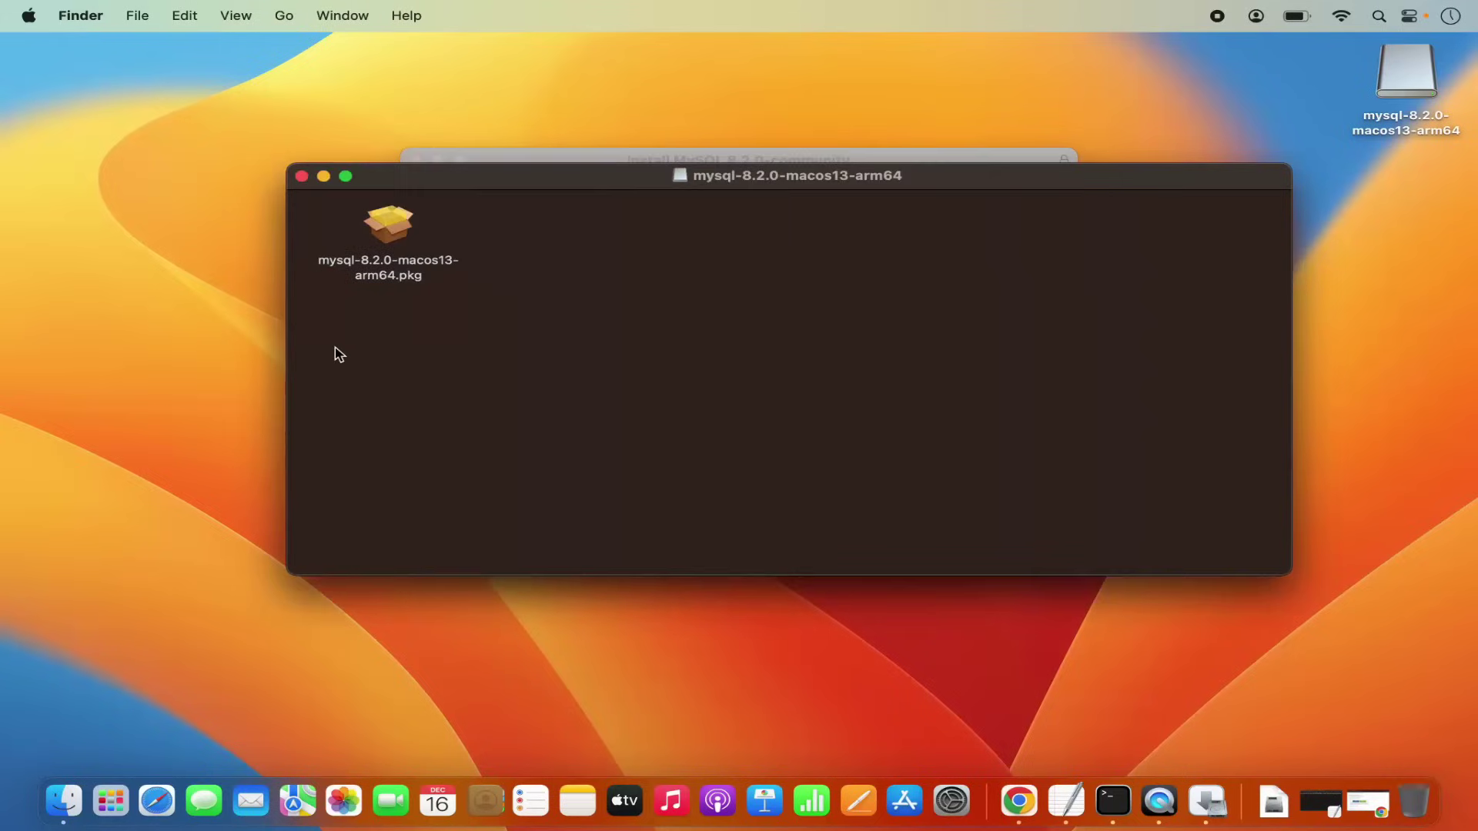
{"action": "left_click", "coordinate": [324, 177]}
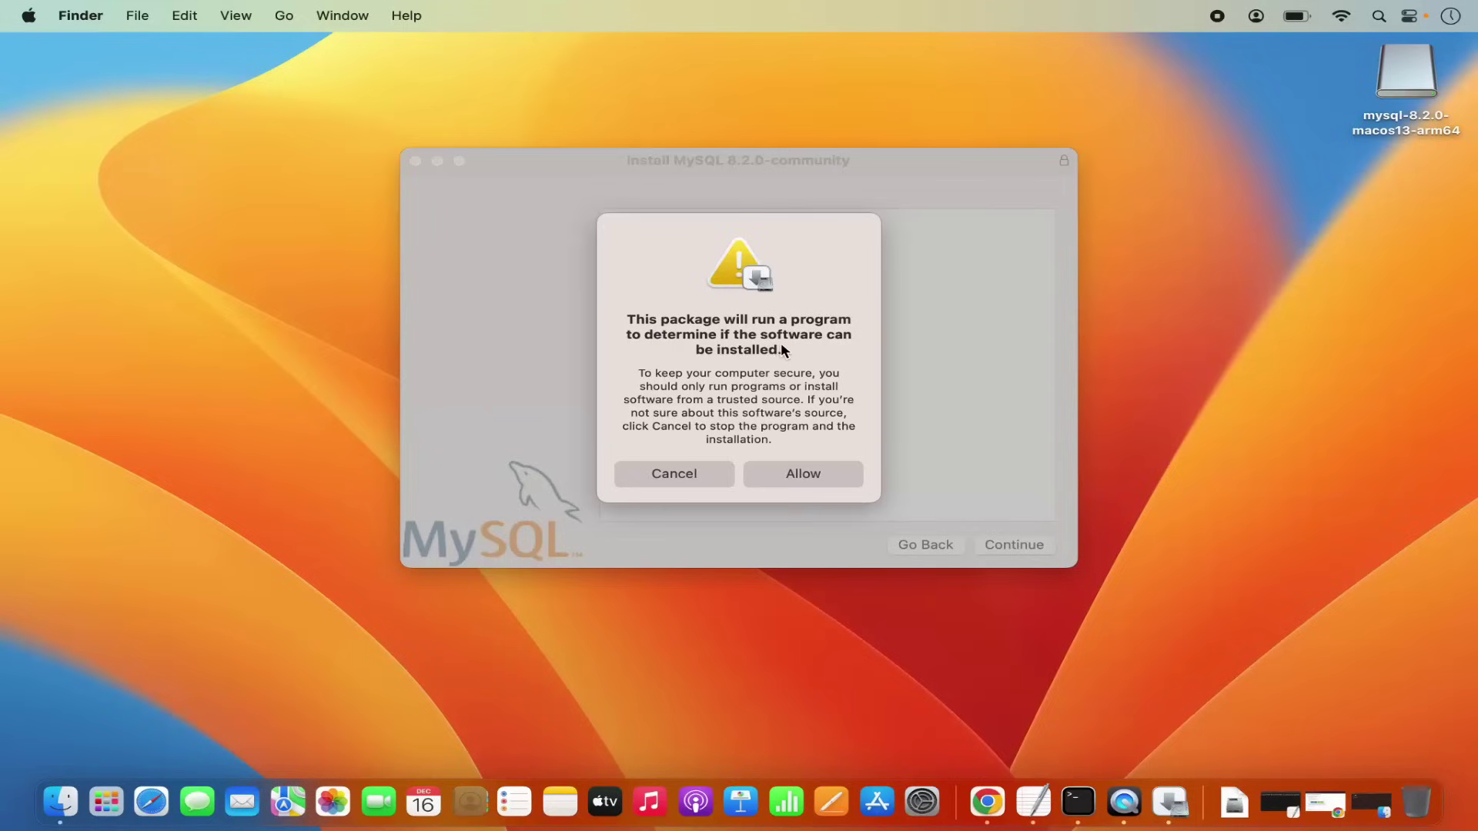
{"action": "left_click", "coordinate": [796, 473]}
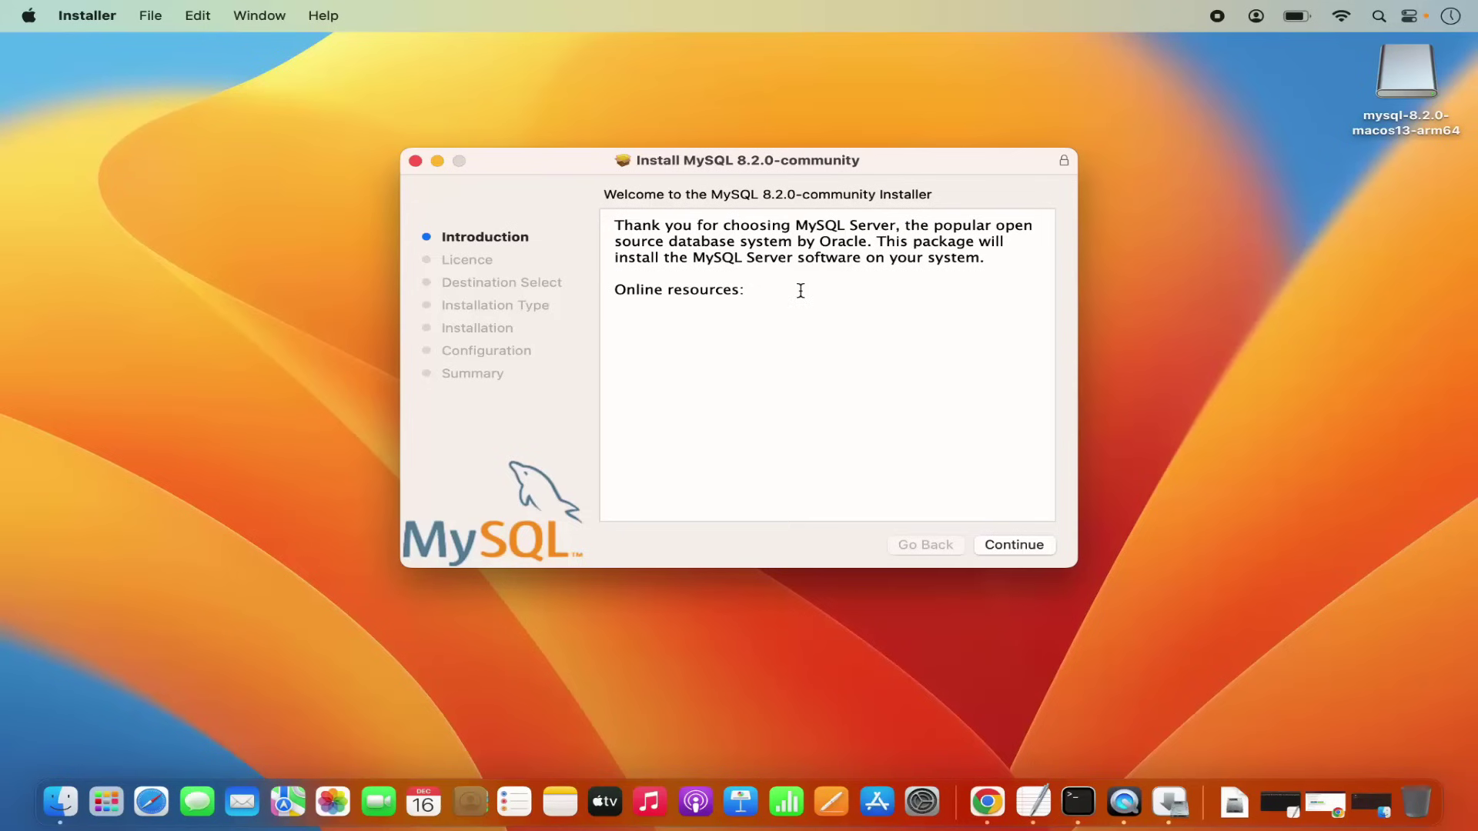
- Proceed past the installer's introduction, read through the software licence, and agree to its terms
{"action": "left_click", "coordinate": [994, 543]}
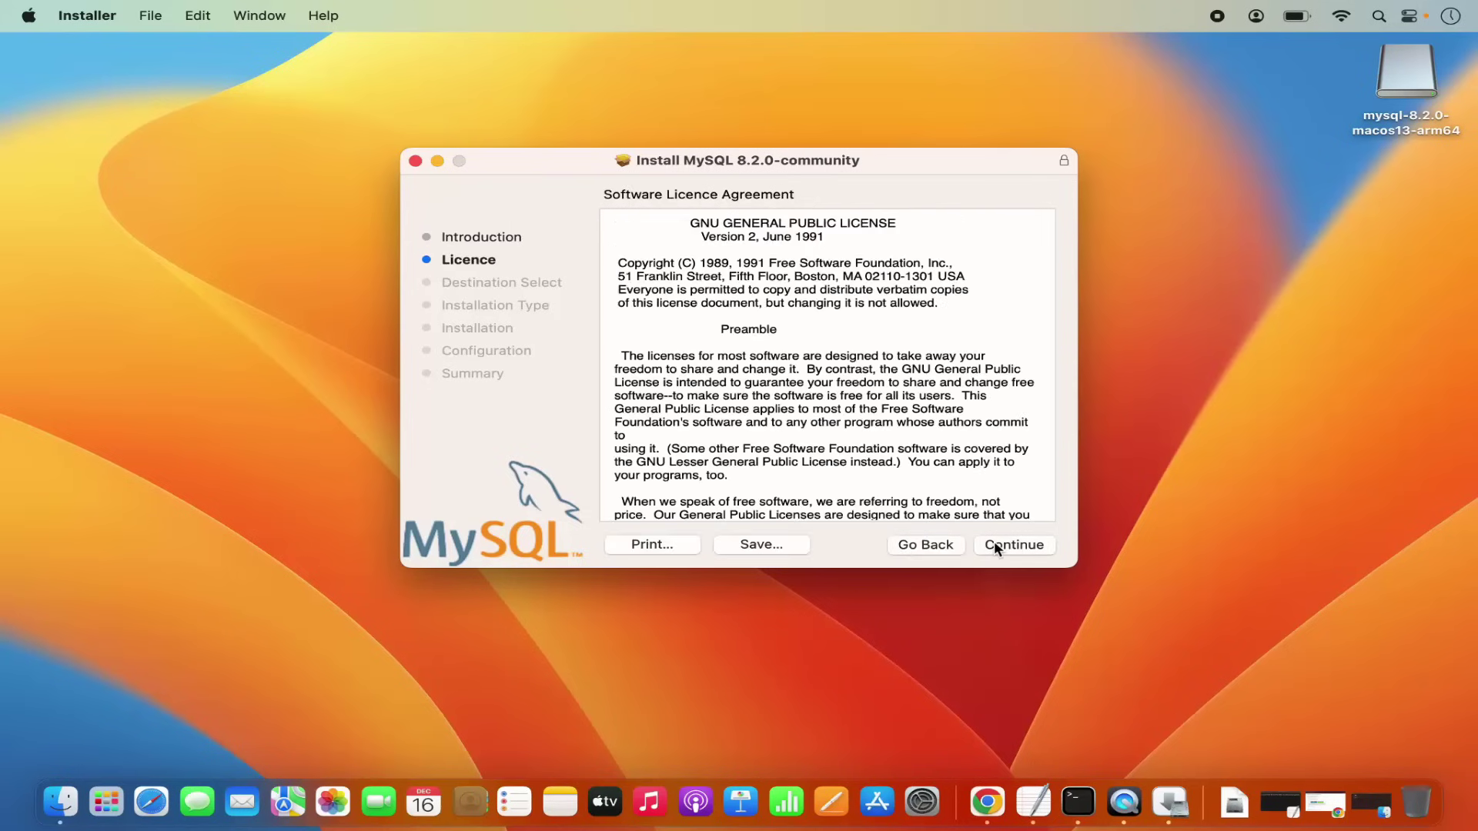
{"action": "scroll", "coordinate": [878, 437], "scroll_direction": "down", "scroll_amount": 15}
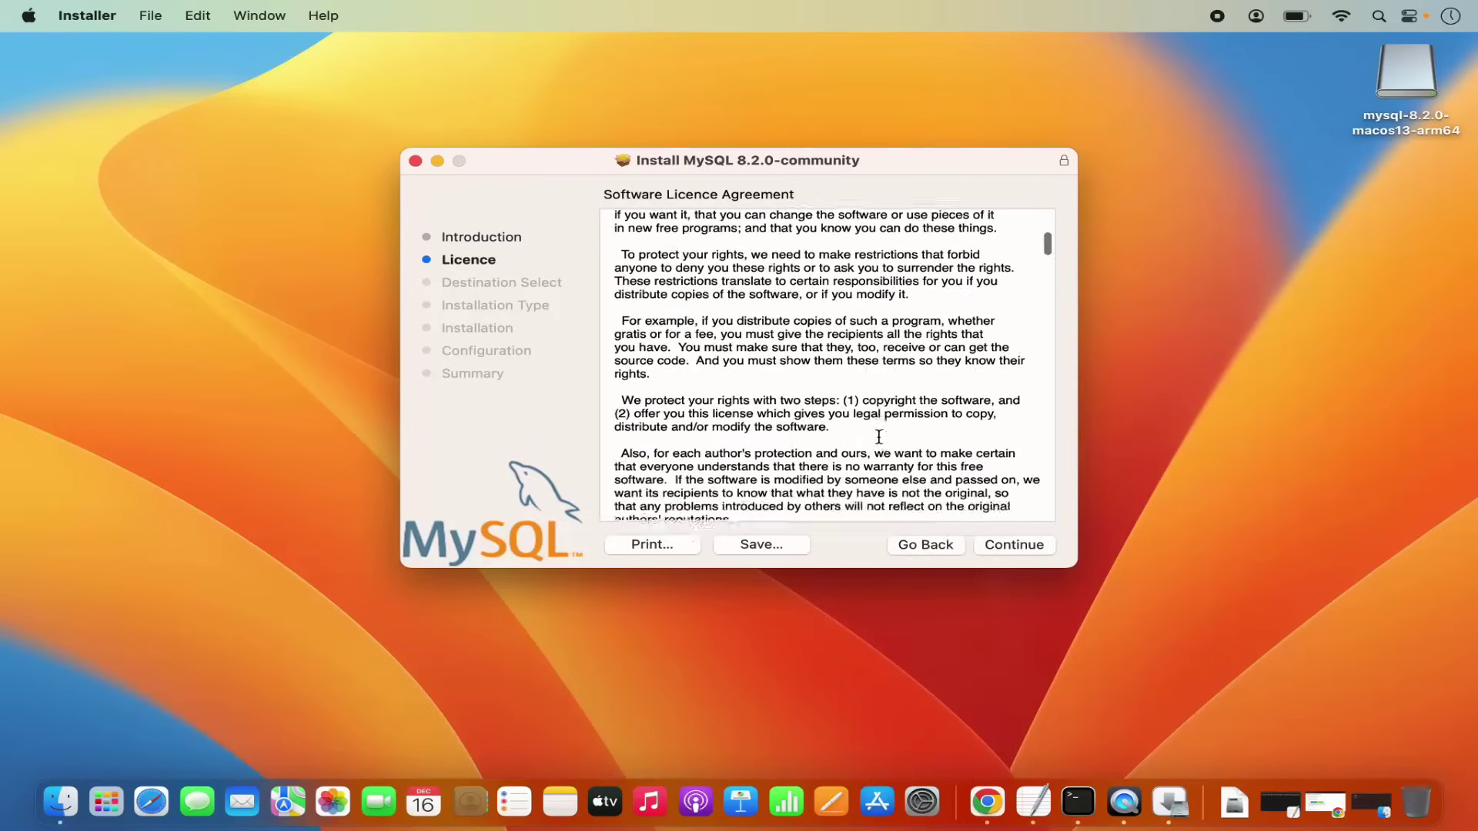
{"action": "scroll", "coordinate": [878, 437], "scroll_direction": "down", "scroll_amount": 20}
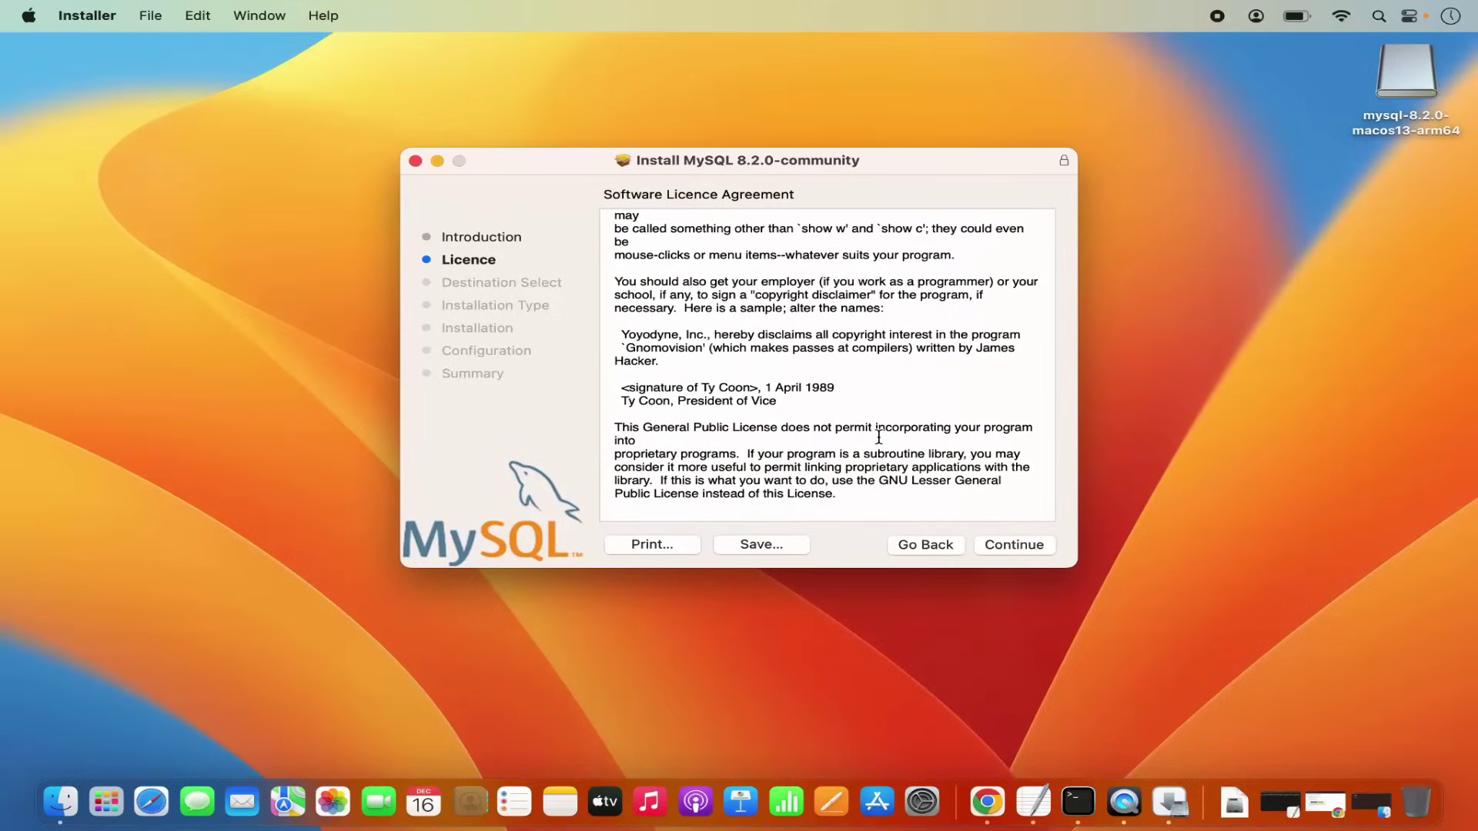
{"action": "left_click", "coordinate": [1012, 548]}
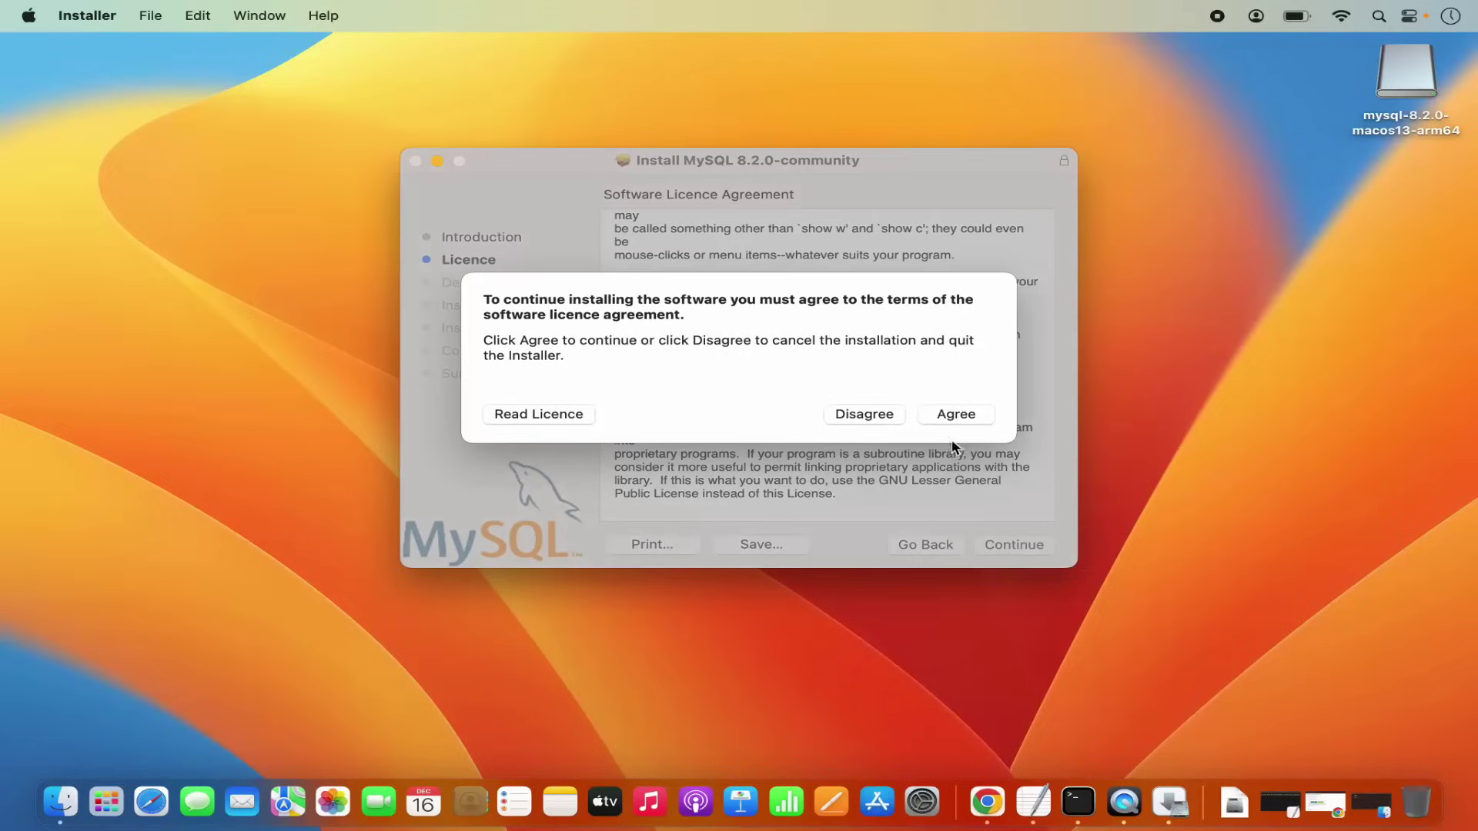
{"action": "left_click", "coordinate": [955, 415]}
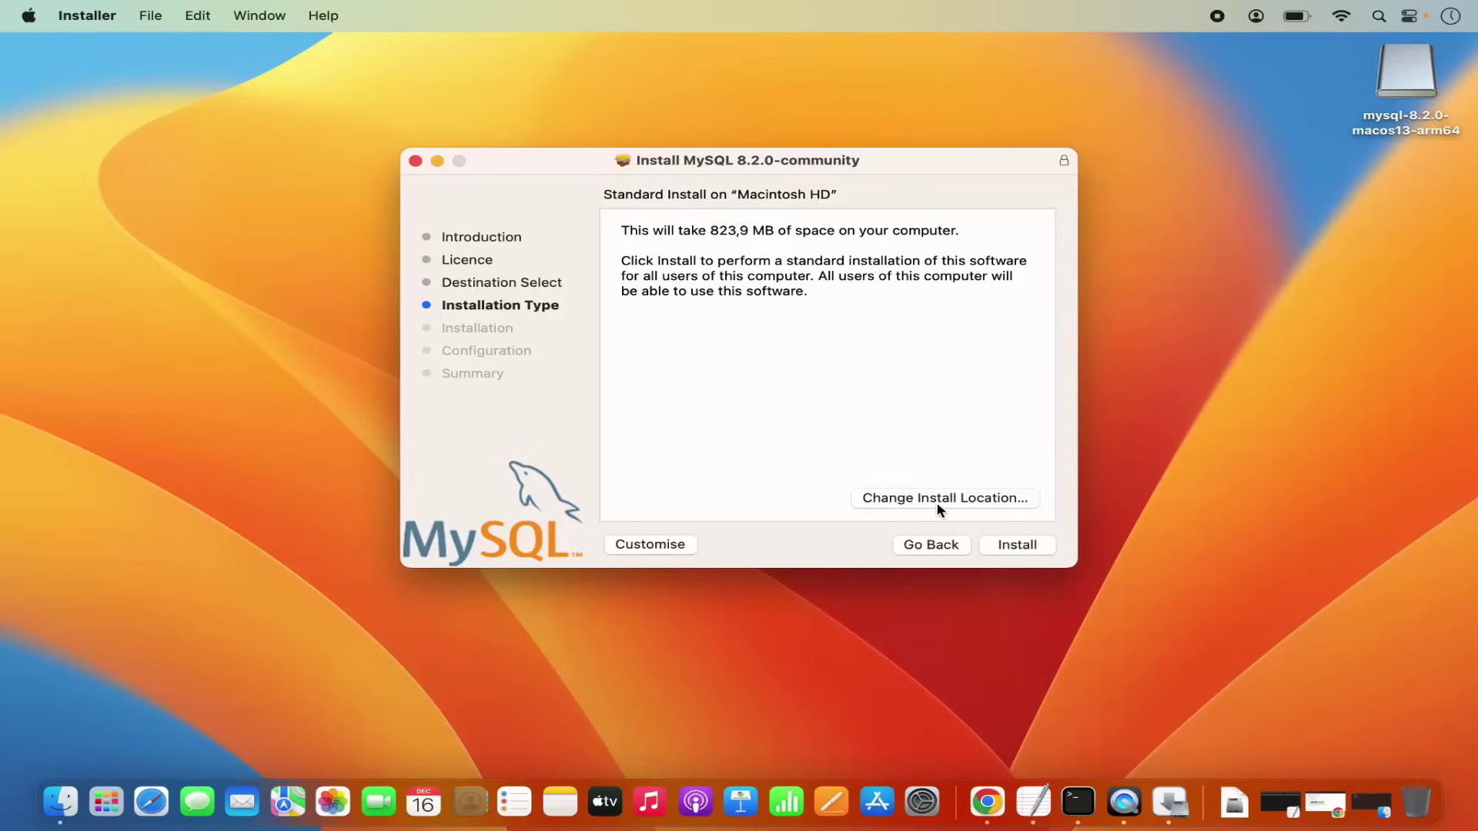
- Start the standard installation on Macintosh HD and authorise it with the Mac account password
{"action": "left_click", "coordinate": [1016, 545]}
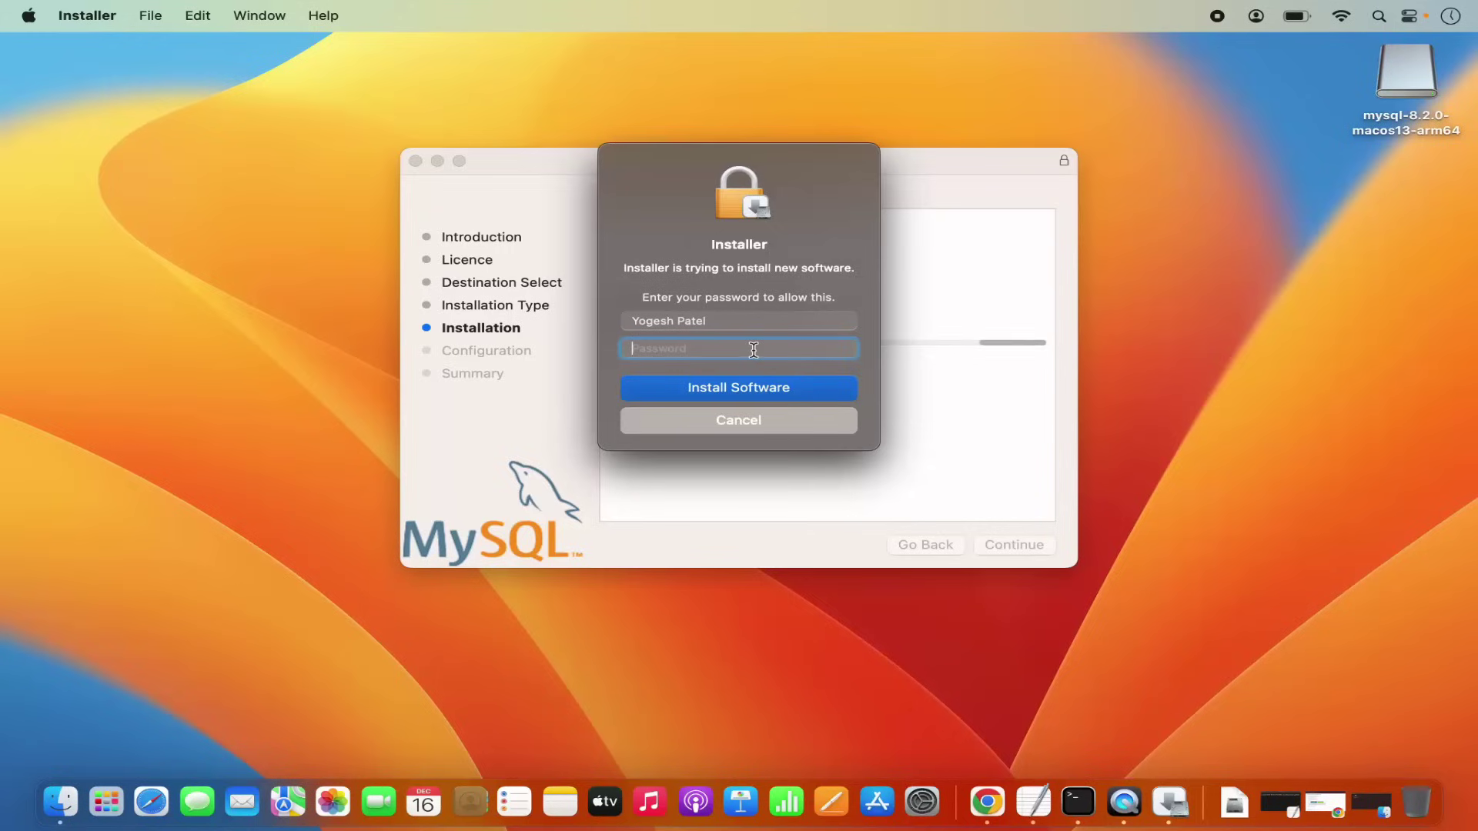
{"action": "type", "text": "••••••"}
{"action": "left_click", "coordinate": [751, 394]}
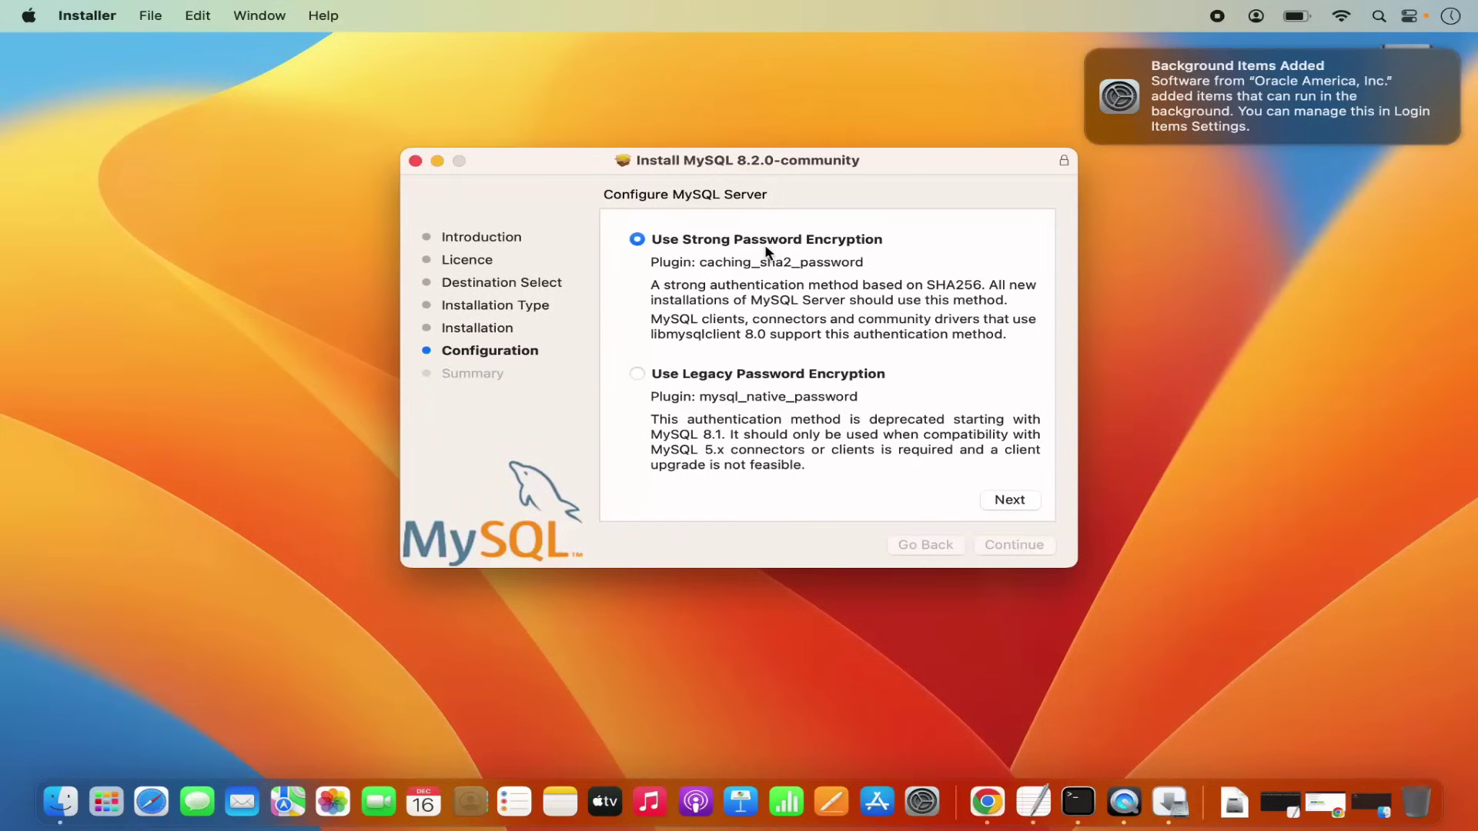
- Configure the server with strong password encryption and a root user password, authorising the changes with the Mac account password
{"action": "left_click", "coordinate": [1005, 503]}
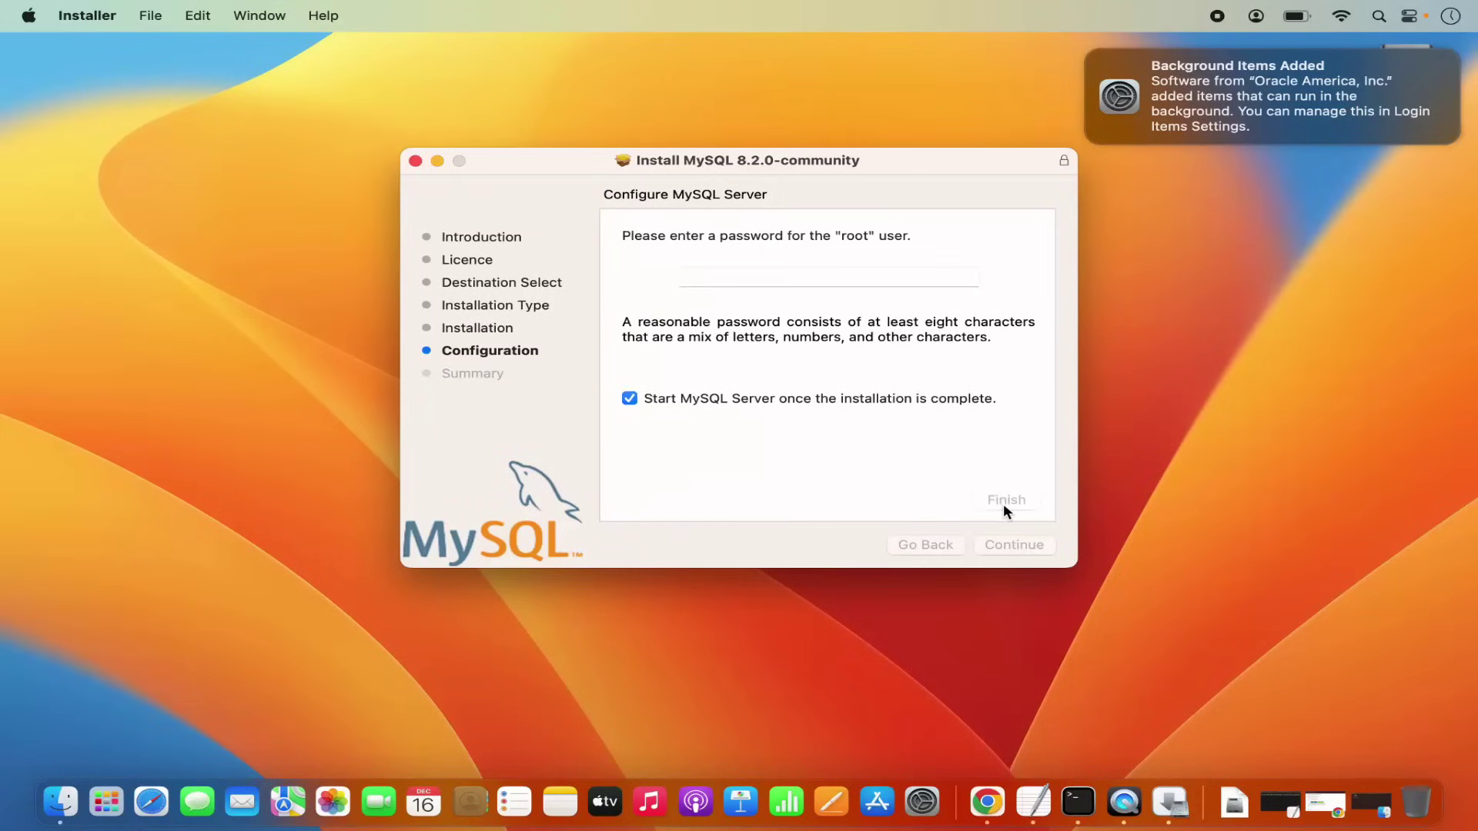
{"action": "left_click", "coordinate": [723, 278]}
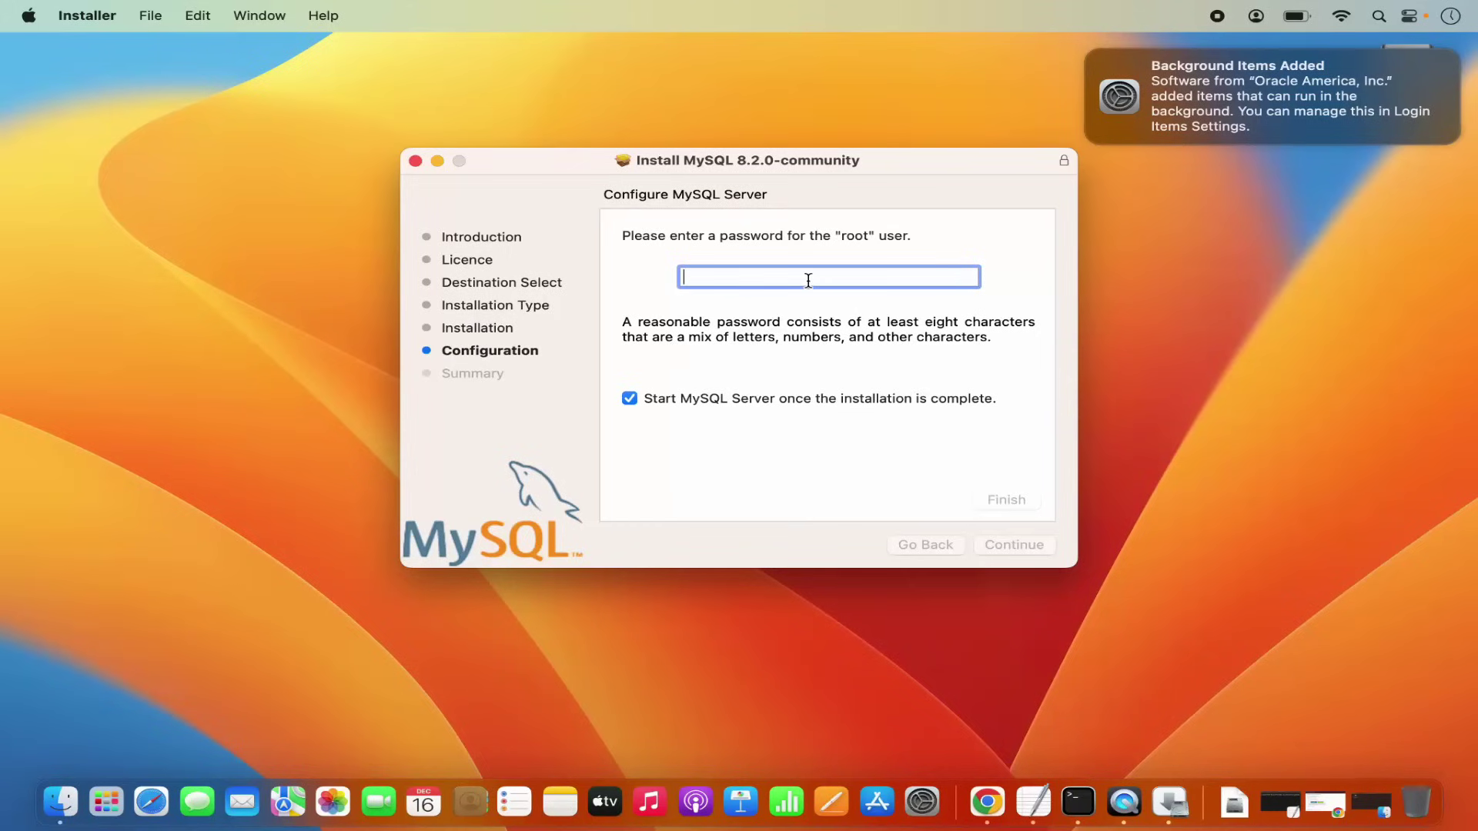
{"action": "type", "text": "•••••••••••"}
{"action": "left_click", "coordinate": [1004, 501]}
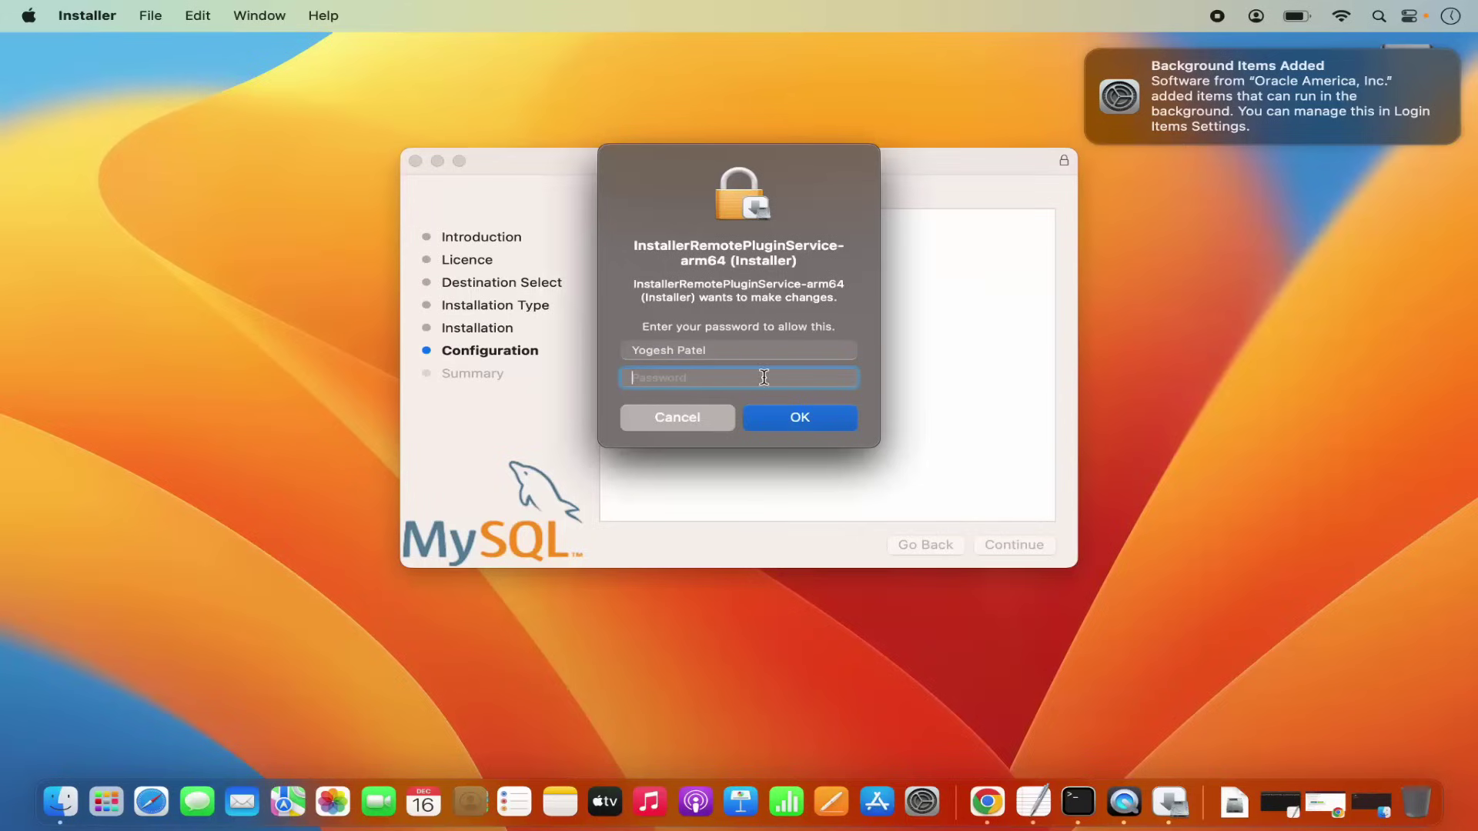
{"action": "type", "text": "••••••"}
{"action": "left_click", "coordinate": [787, 419]}
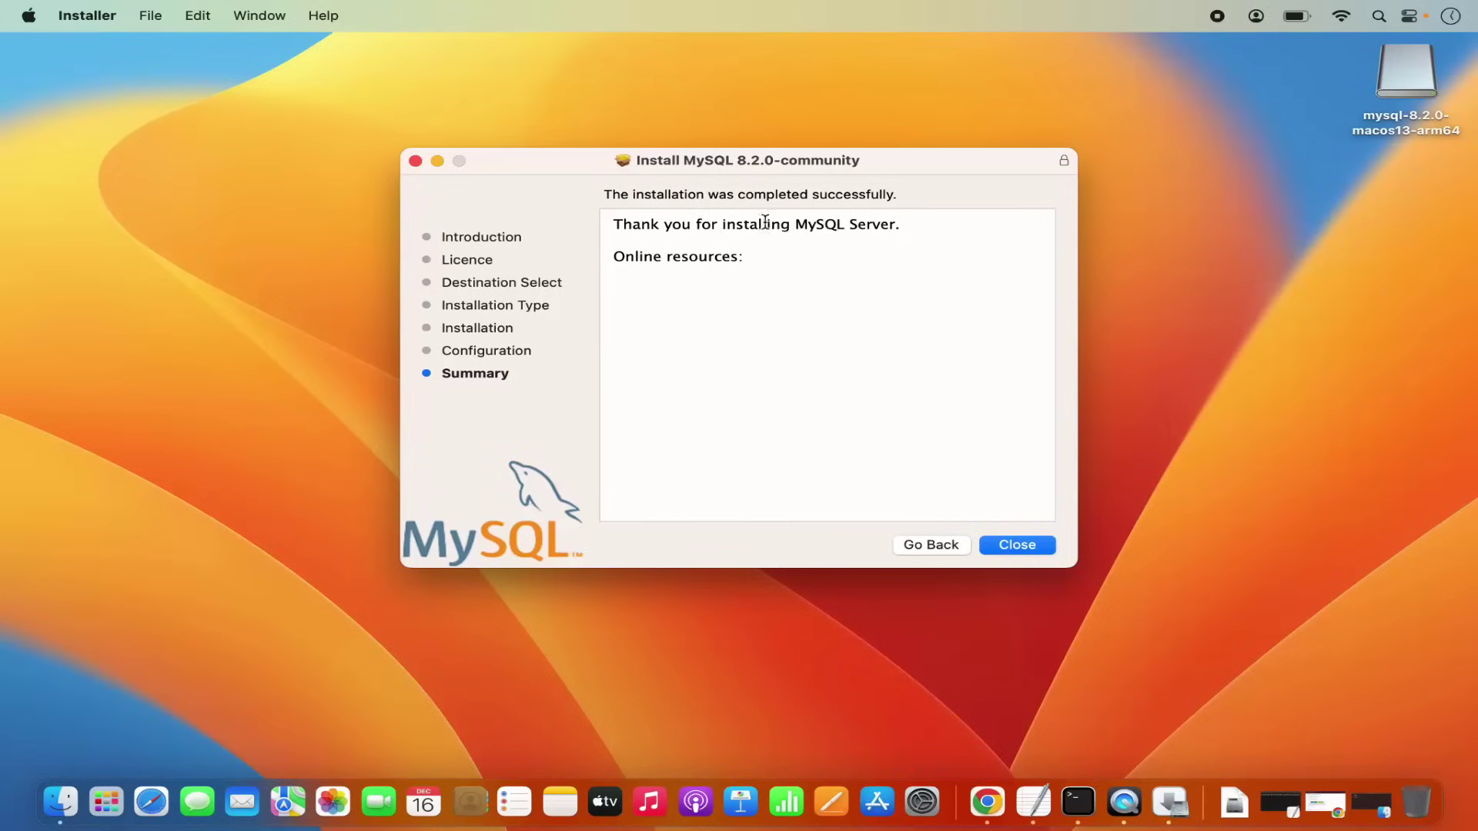
- Close the finished MySQL installer and move its package to the Bin
{"action": "left_click", "coordinate": [1157, 471]}
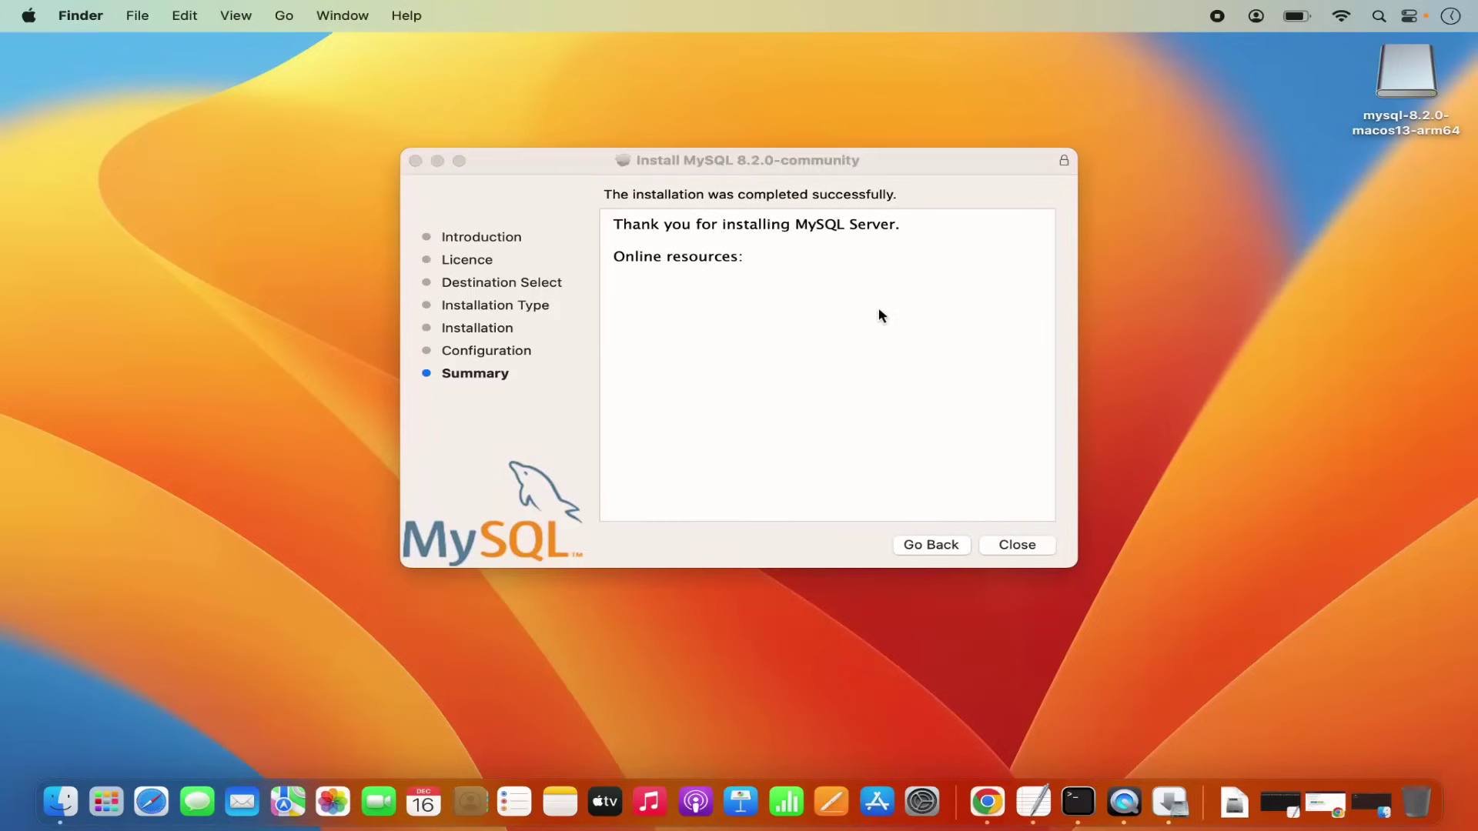
{"action": "left_click", "coordinate": [1031, 551]}
{"action": "left_click", "coordinate": [1032, 550]}
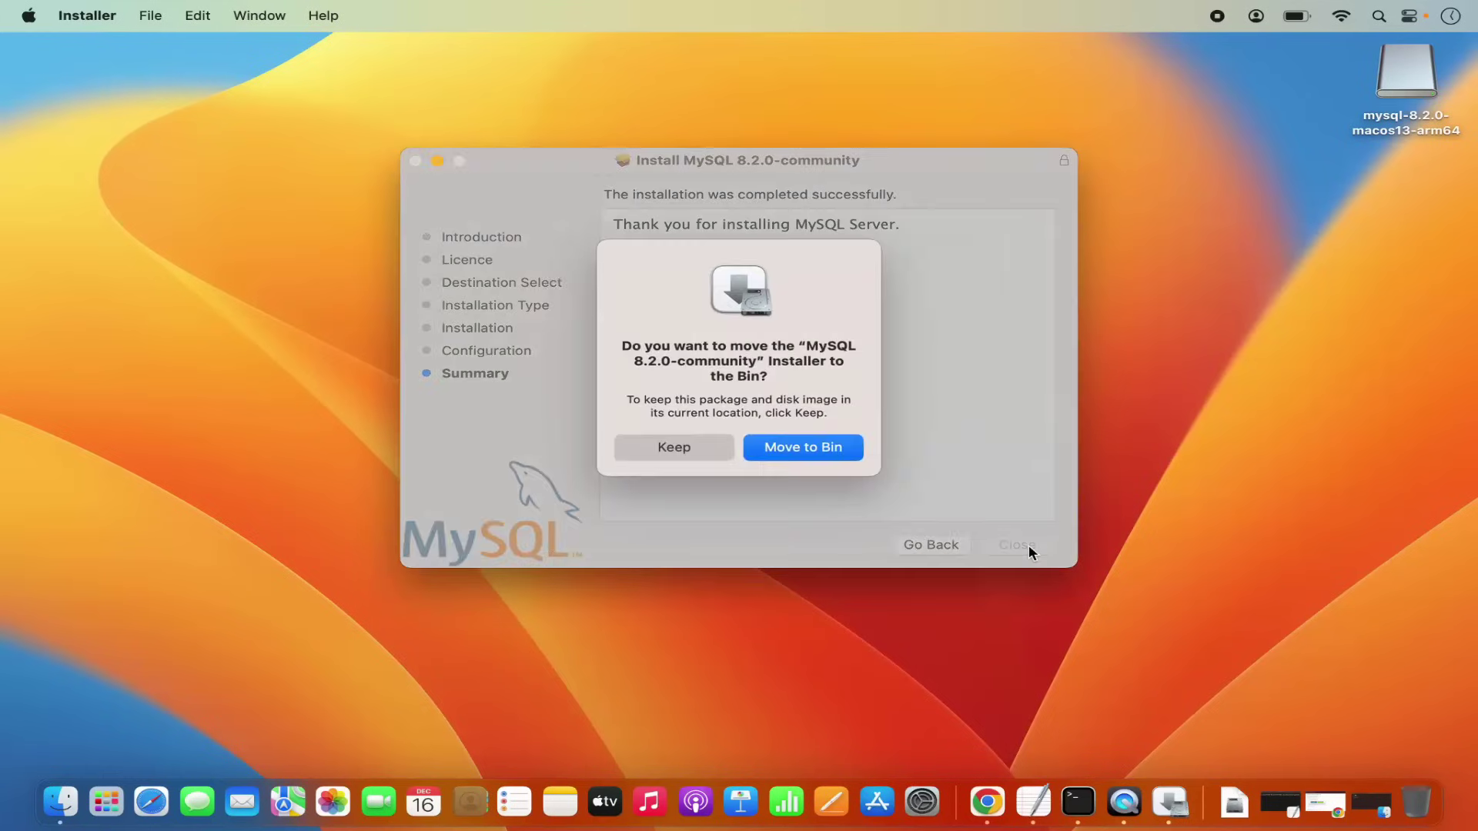
{"action": "left_click", "coordinate": [806, 450]}
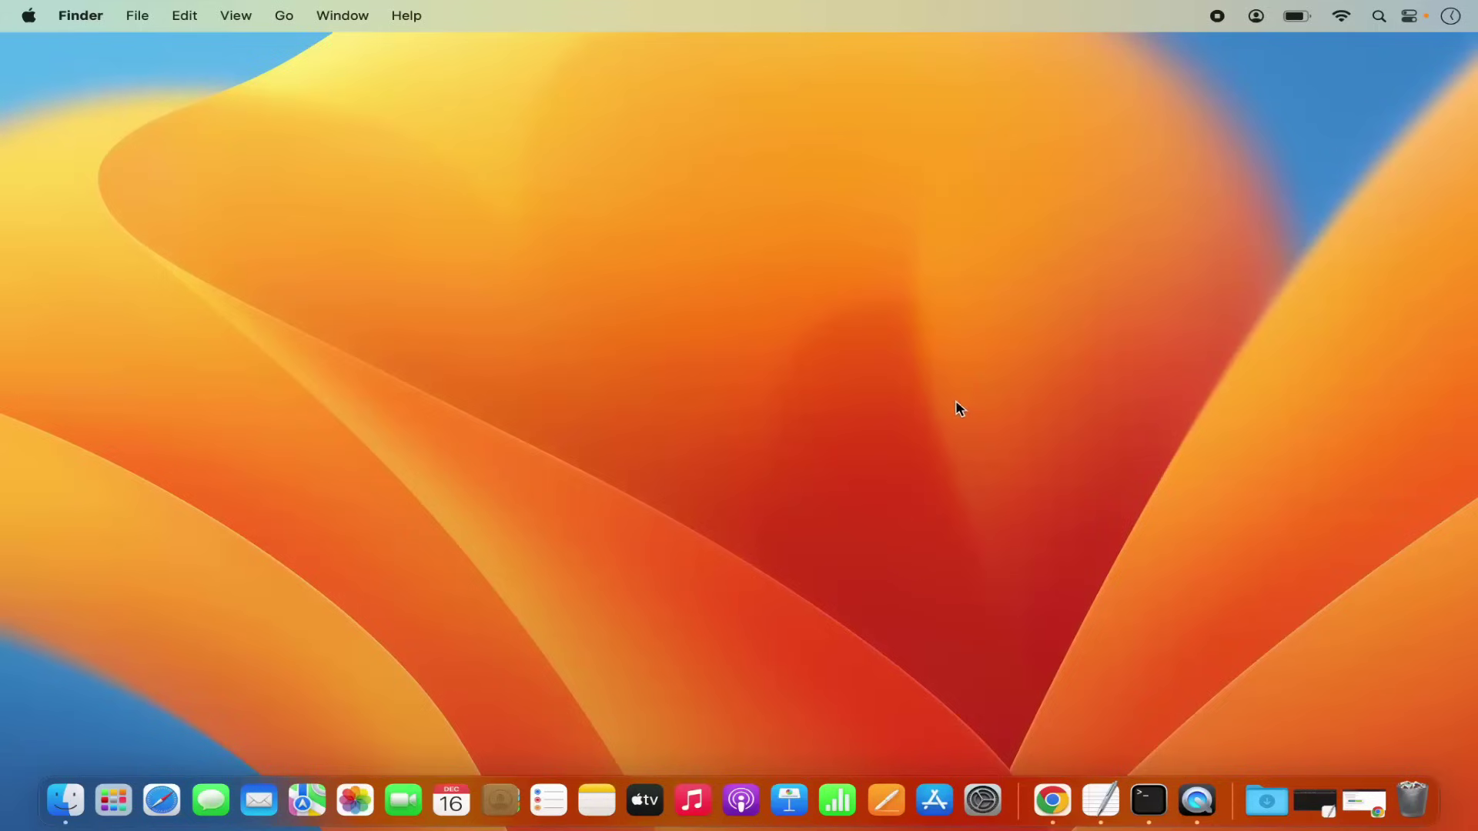
- Open the MySQL pane in System Settings, examine its Instances and Configuration pages, and minimise the window
{"action": "left_click", "coordinate": [984, 801]}
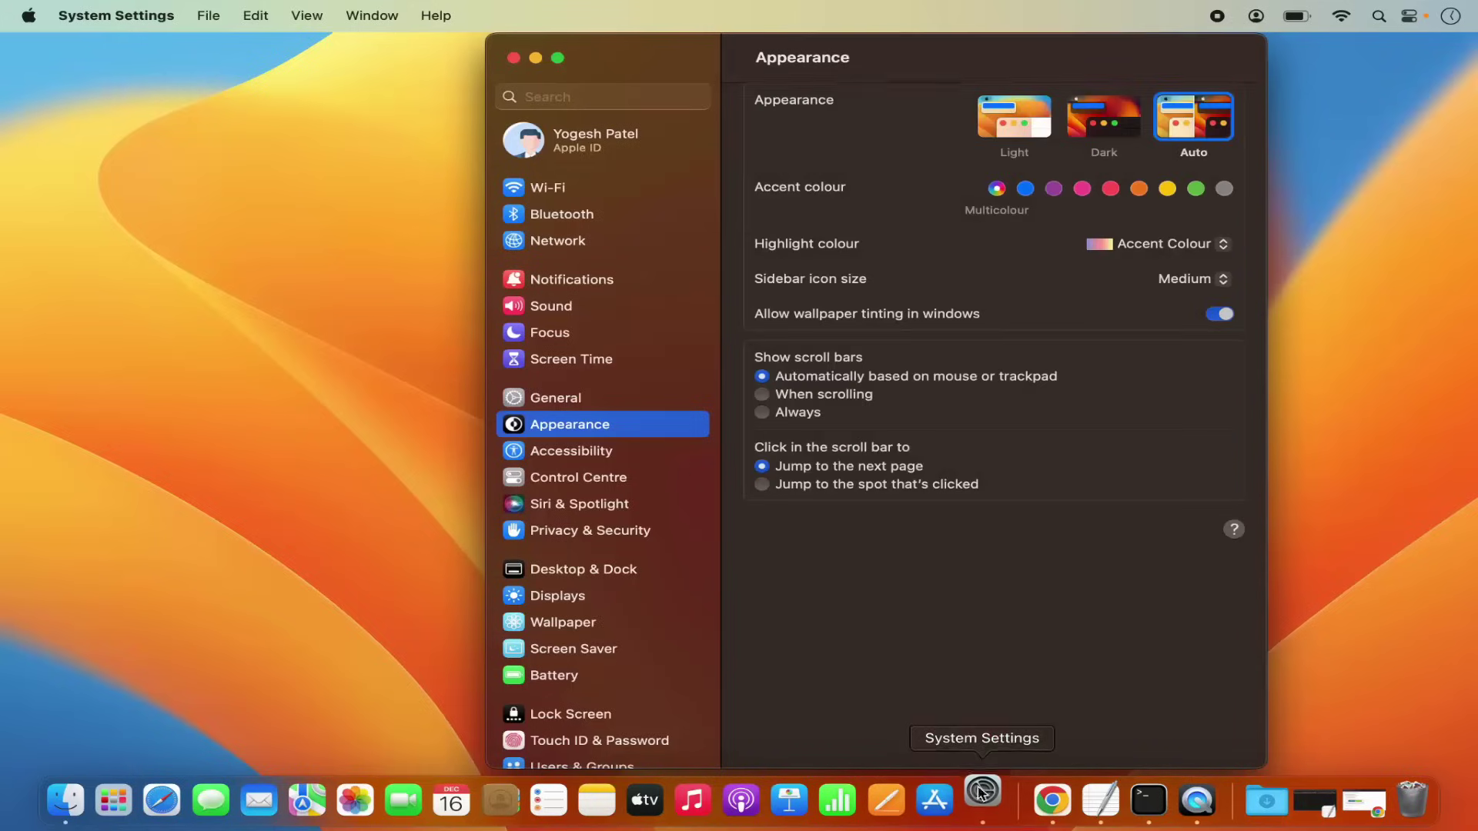
{"action": "left_click", "coordinate": [30, 20]}
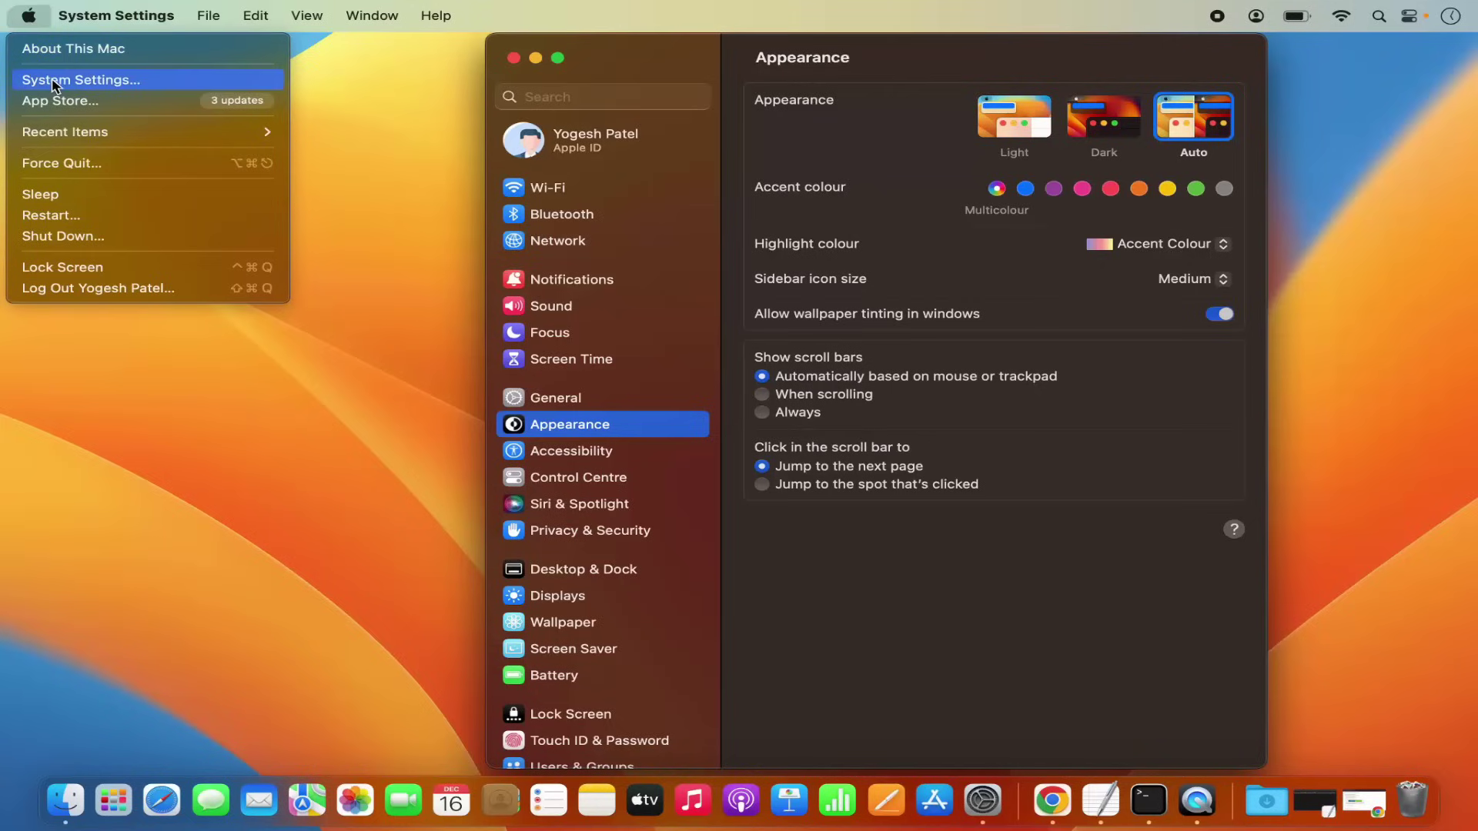
{"action": "left_click", "coordinate": [71, 81]}
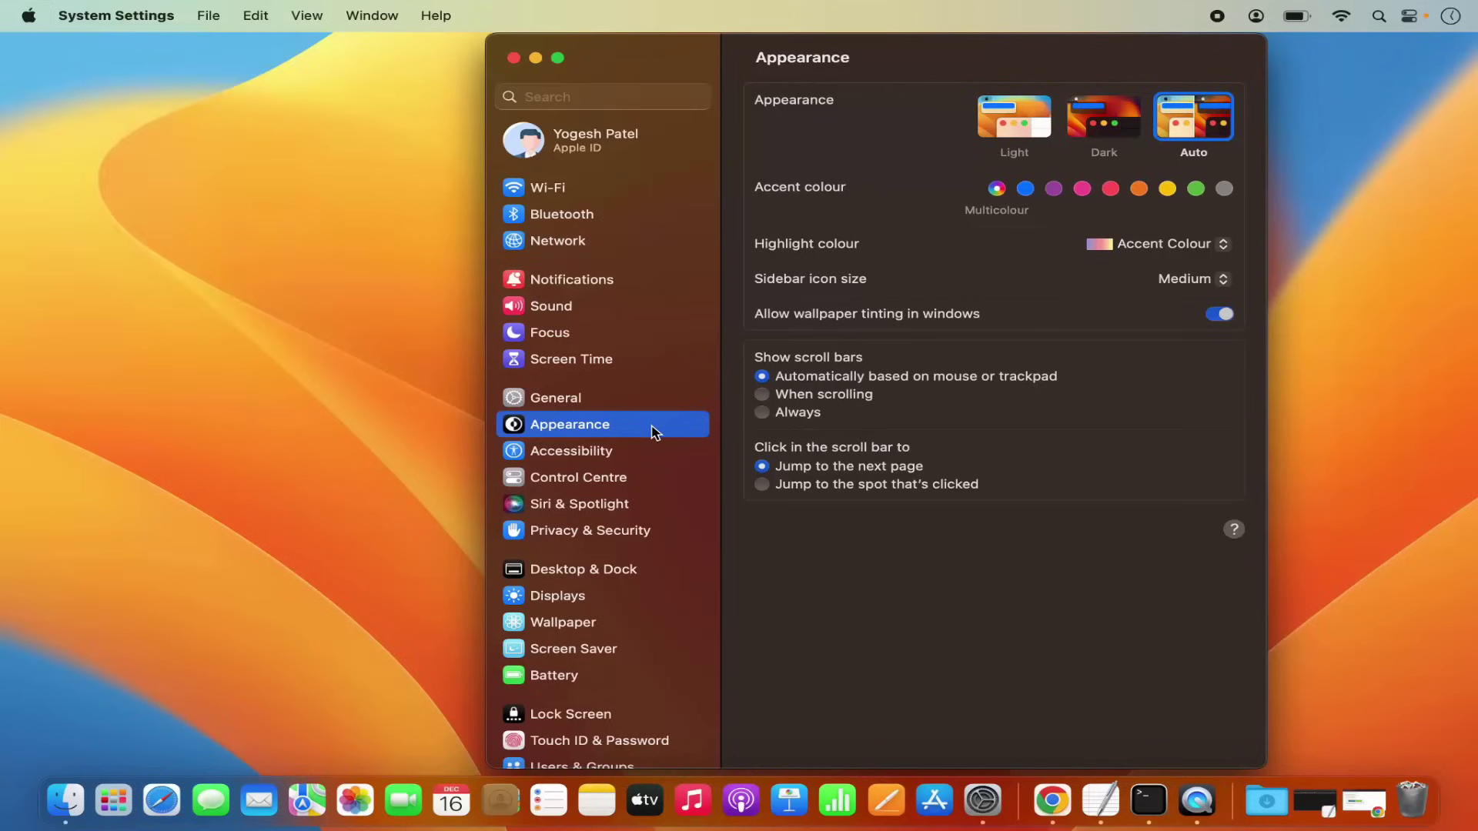
{"action": "scroll", "coordinate": [652, 429], "scroll_direction": "down", "scroll_amount": 5}
{"action": "scroll", "coordinate": [652, 432], "scroll_direction": "down", "scroll_amount": 1}
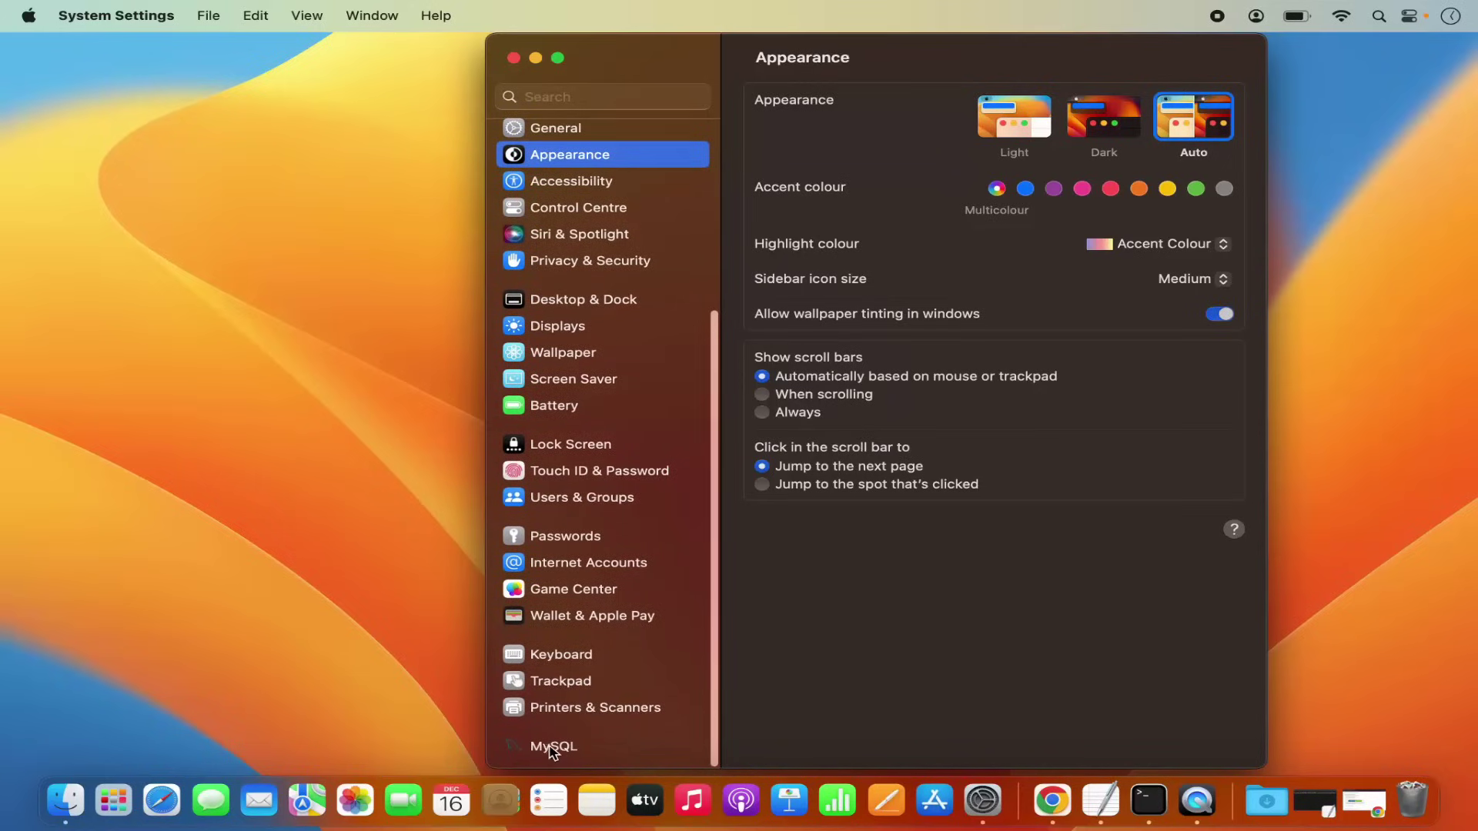
{"action": "left_click", "coordinate": [550, 751]}
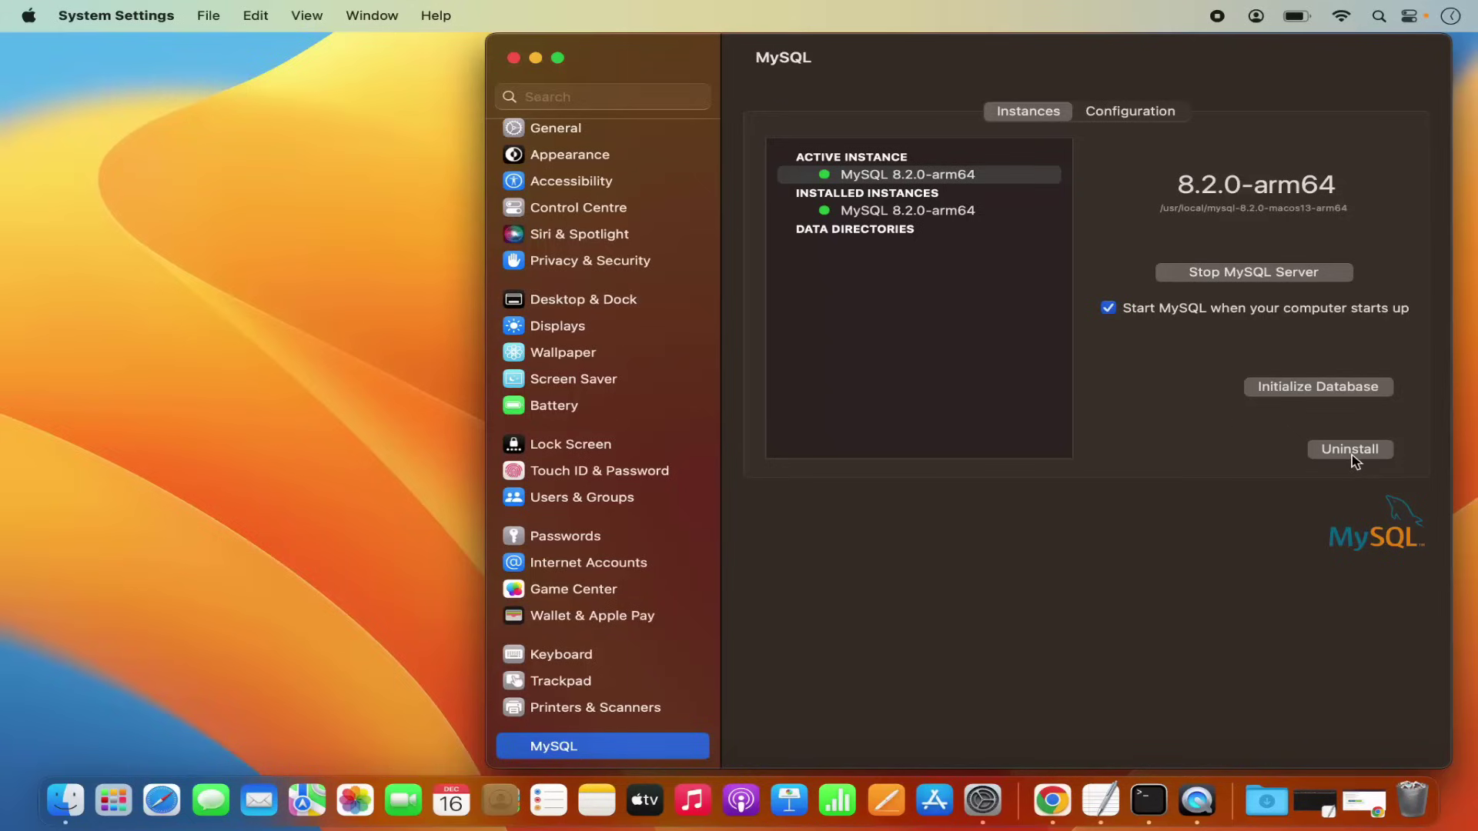
{"action": "left_click", "coordinate": [1127, 116]}
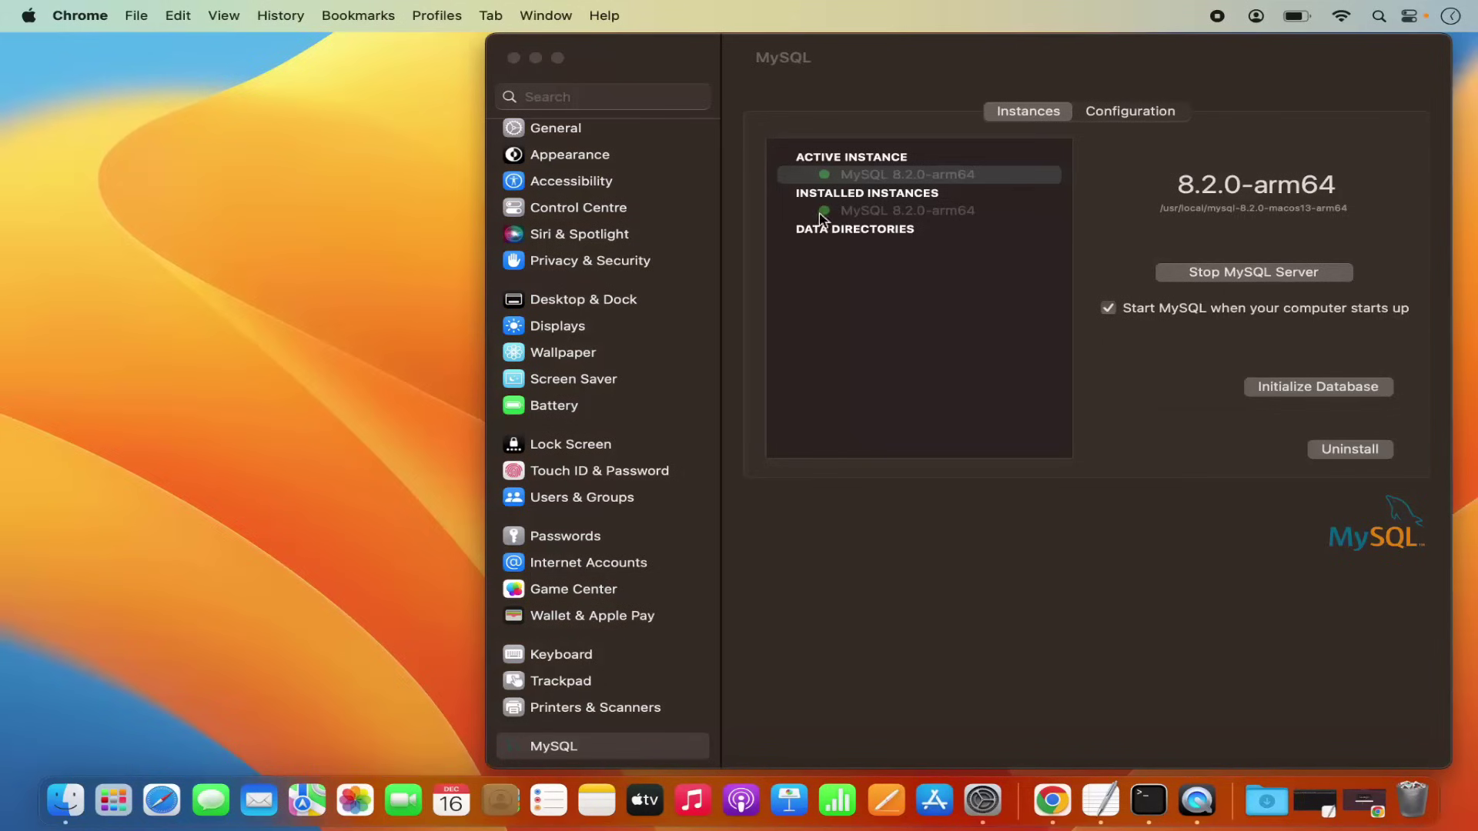
{"action": "left_click", "coordinate": [536, 59]}
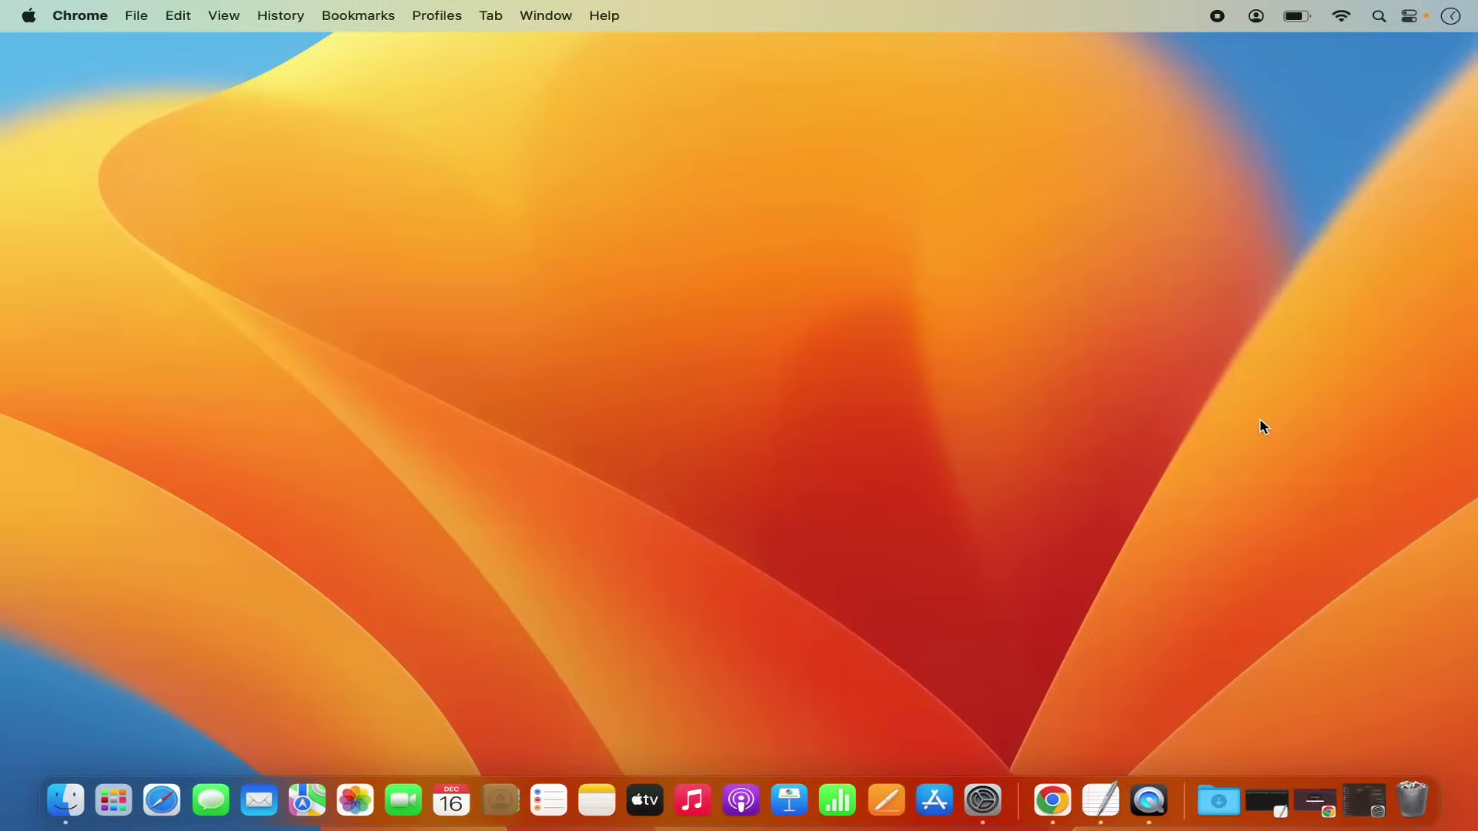
- Switch to Terminal in an enlarged window and try to log in to MySQL with mysql -u root -p
{"action": "left_click", "coordinate": [1379, 17]}
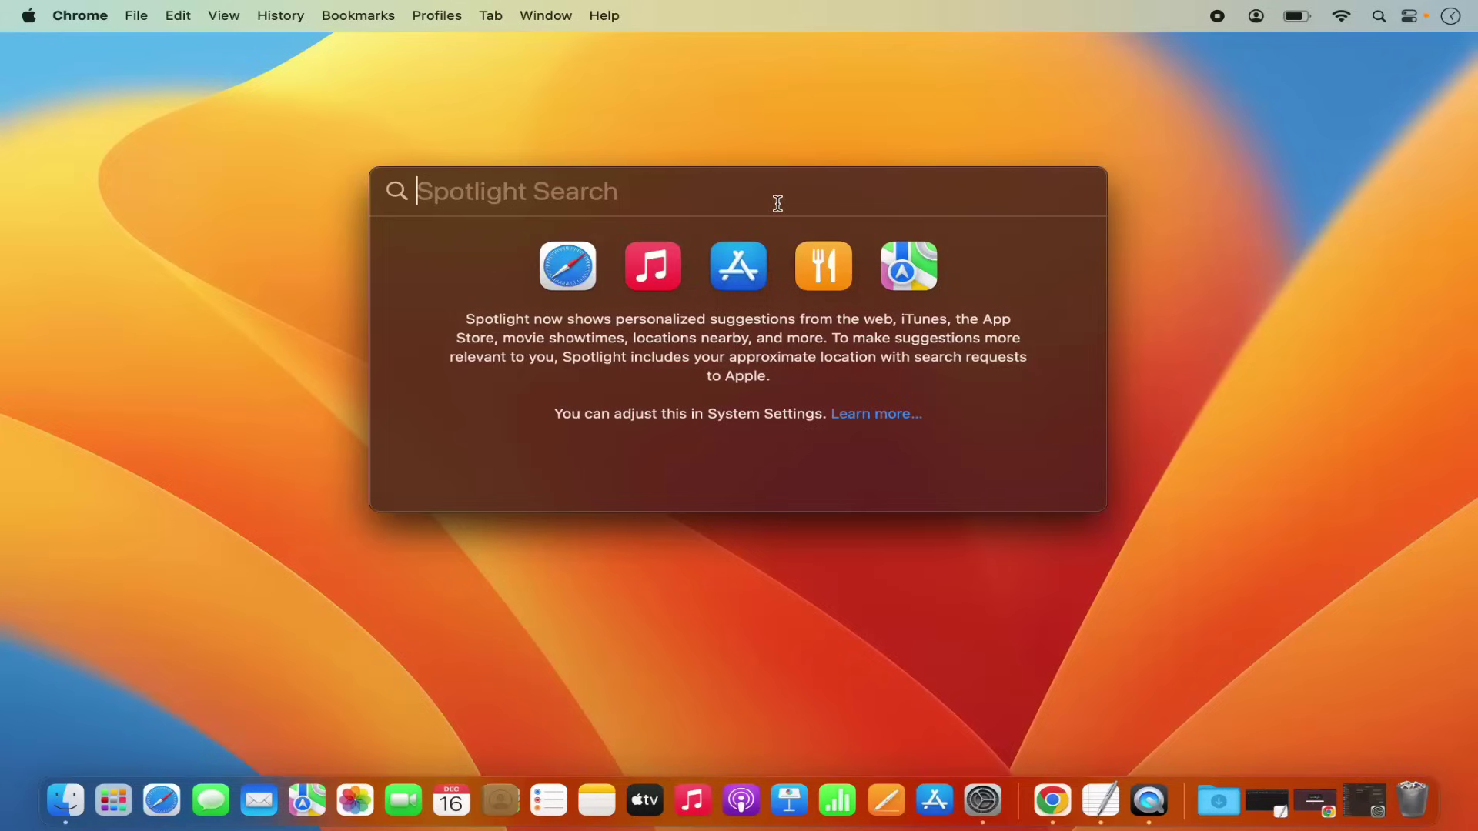
{"action": "type", "text": "terminal"}
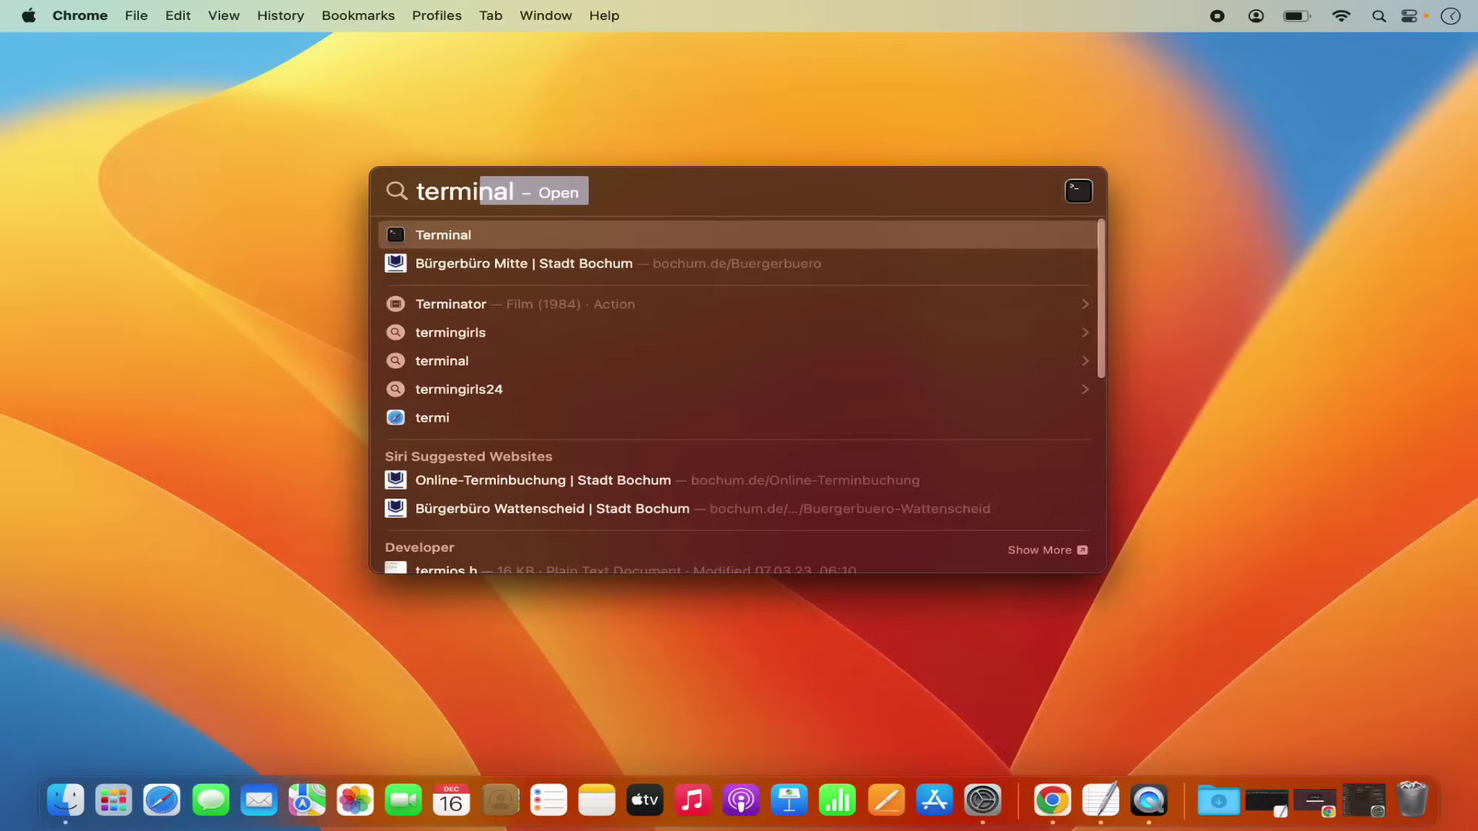
{"action": "left_click", "coordinate": [637, 243]}
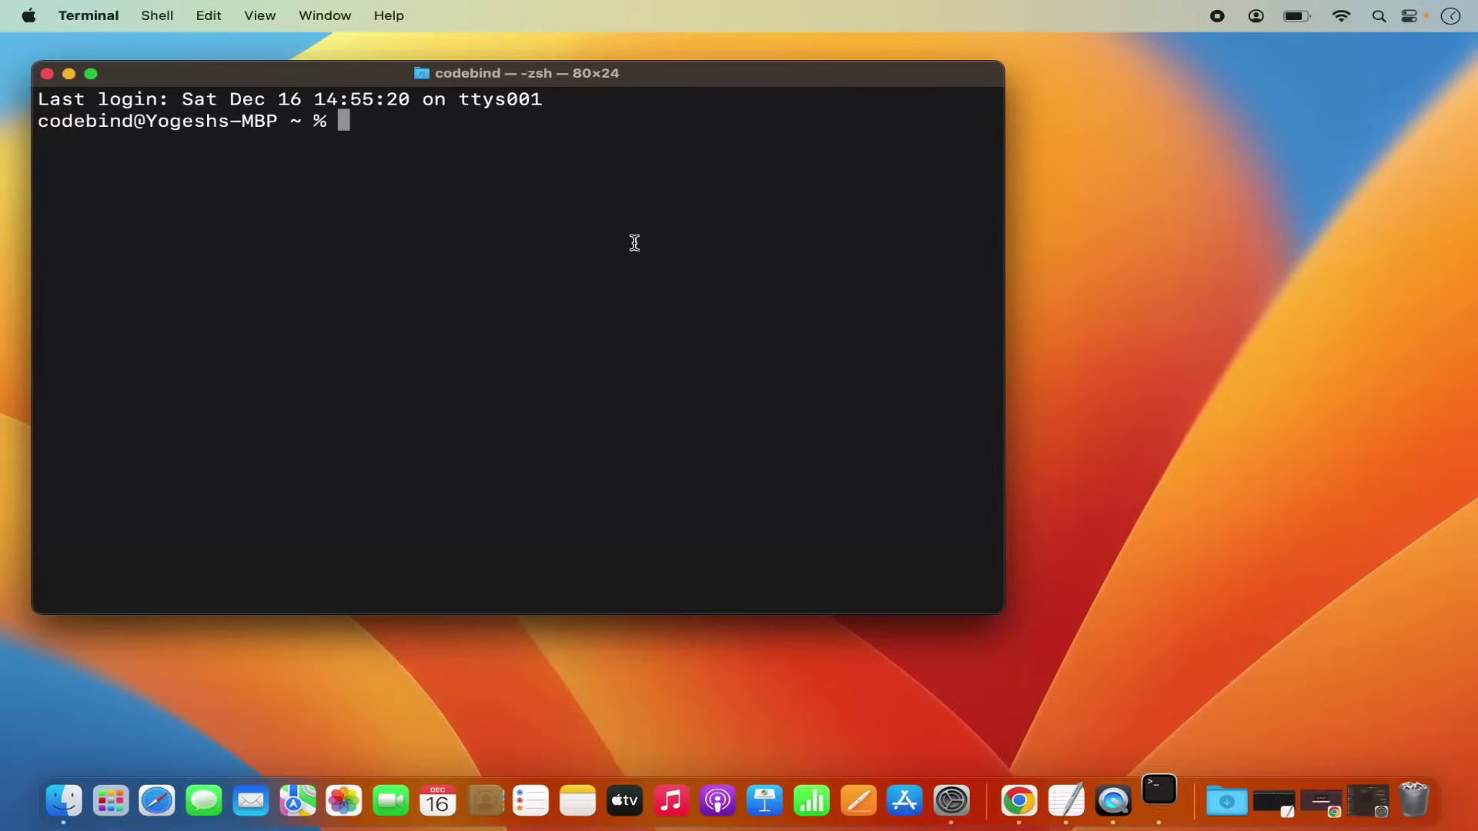
{"action": "double_click", "coordinate": [613, 72]}
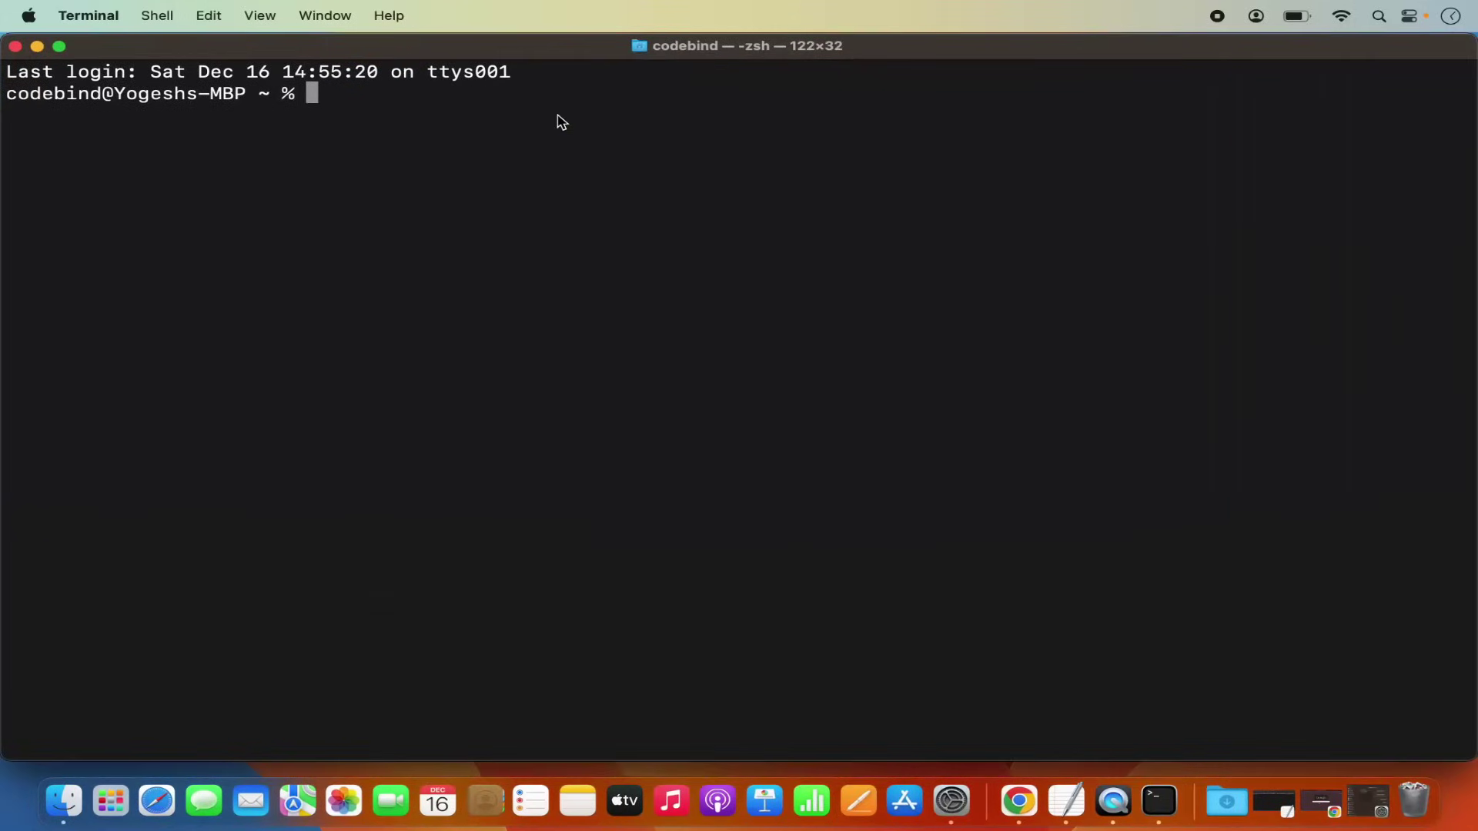
{"action": "type", "text": "mysql -u root -p"}
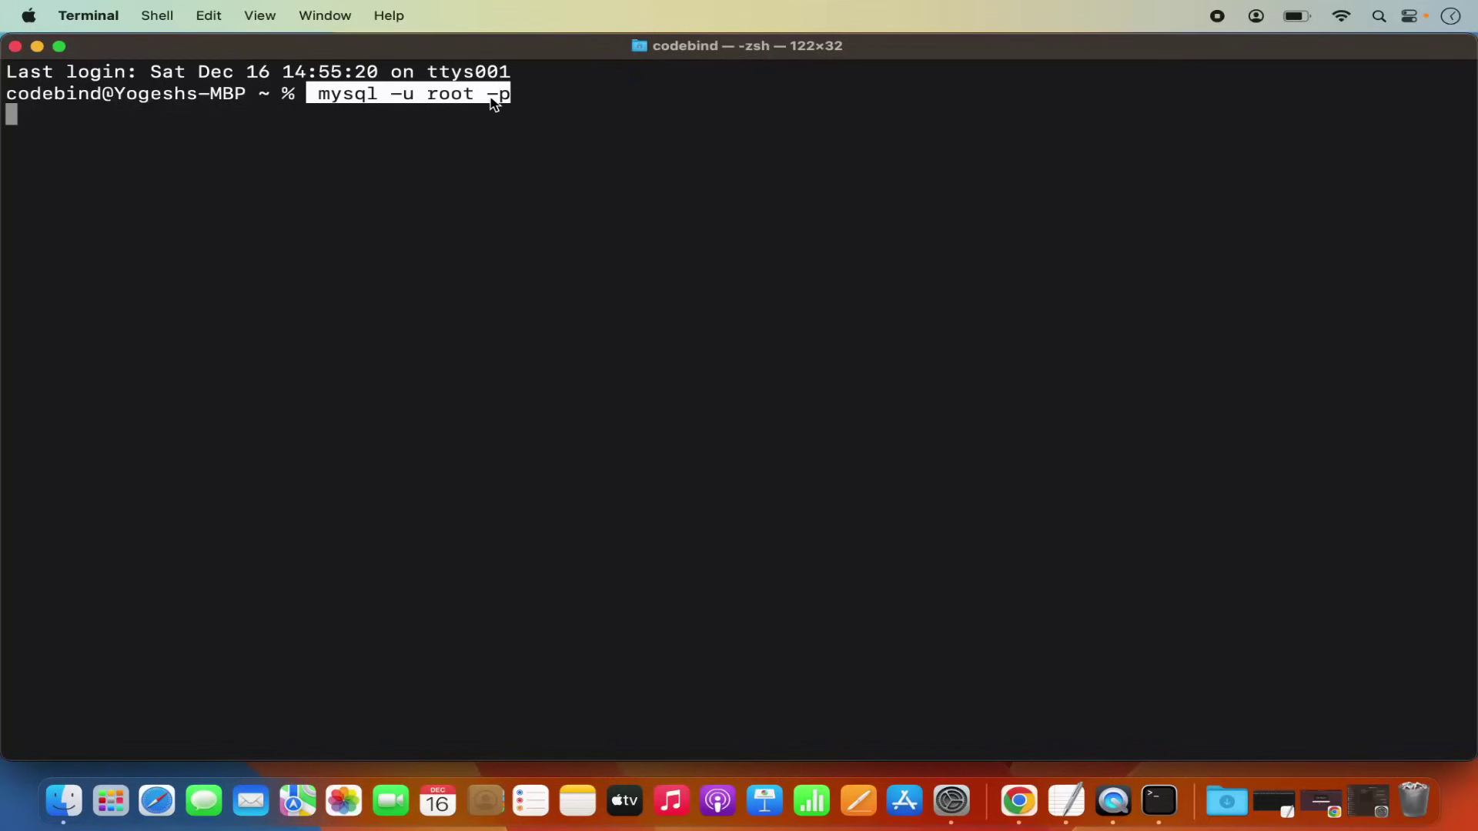
{"action": "key", "text": "Return"}
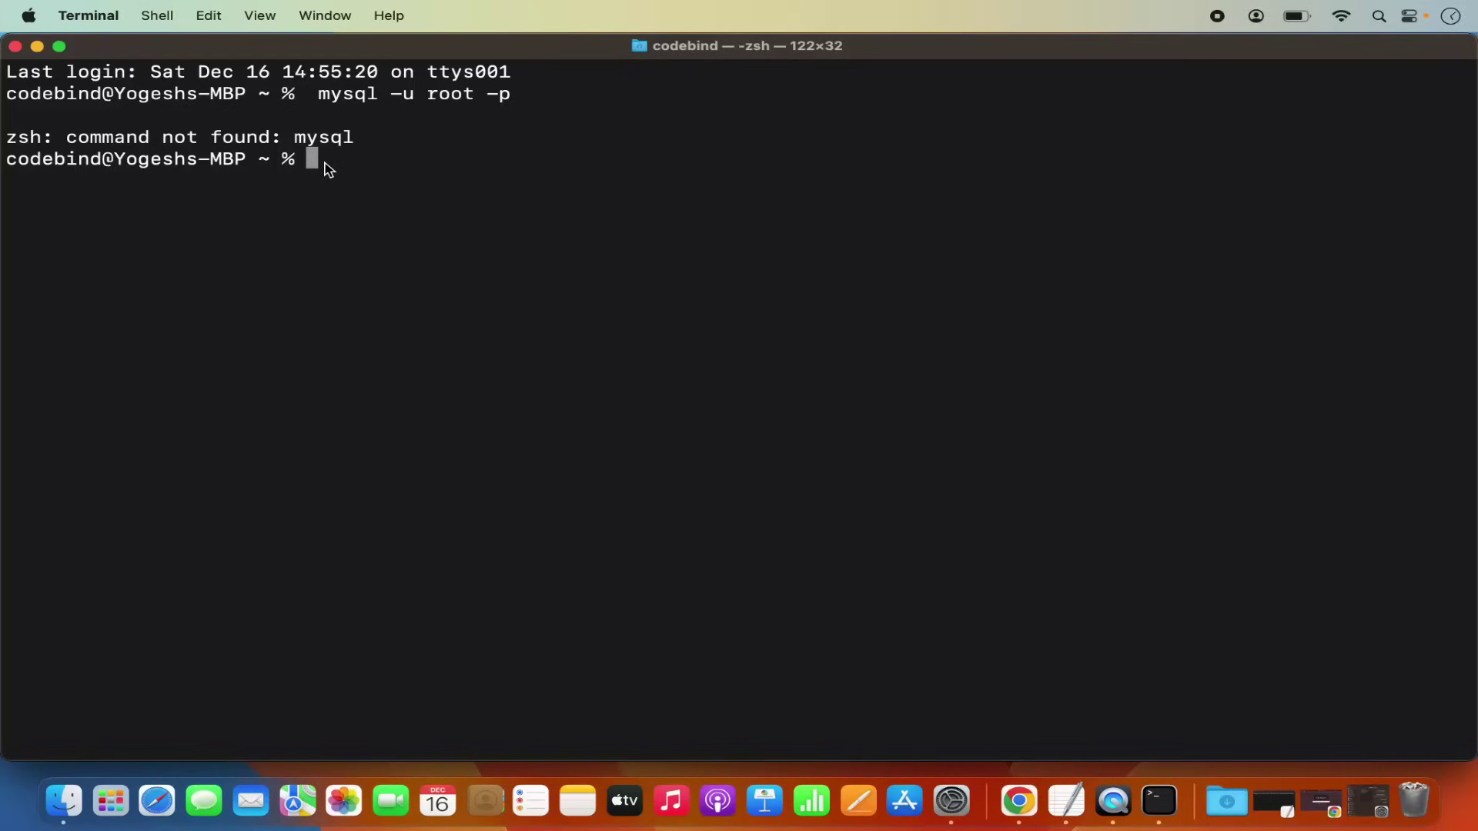
- List all home directory files with ls -al, look for .zshrc, and clear the terminal
{"action": "type", "text": "ls -al"}
{"action": "key", "text": "Return"}
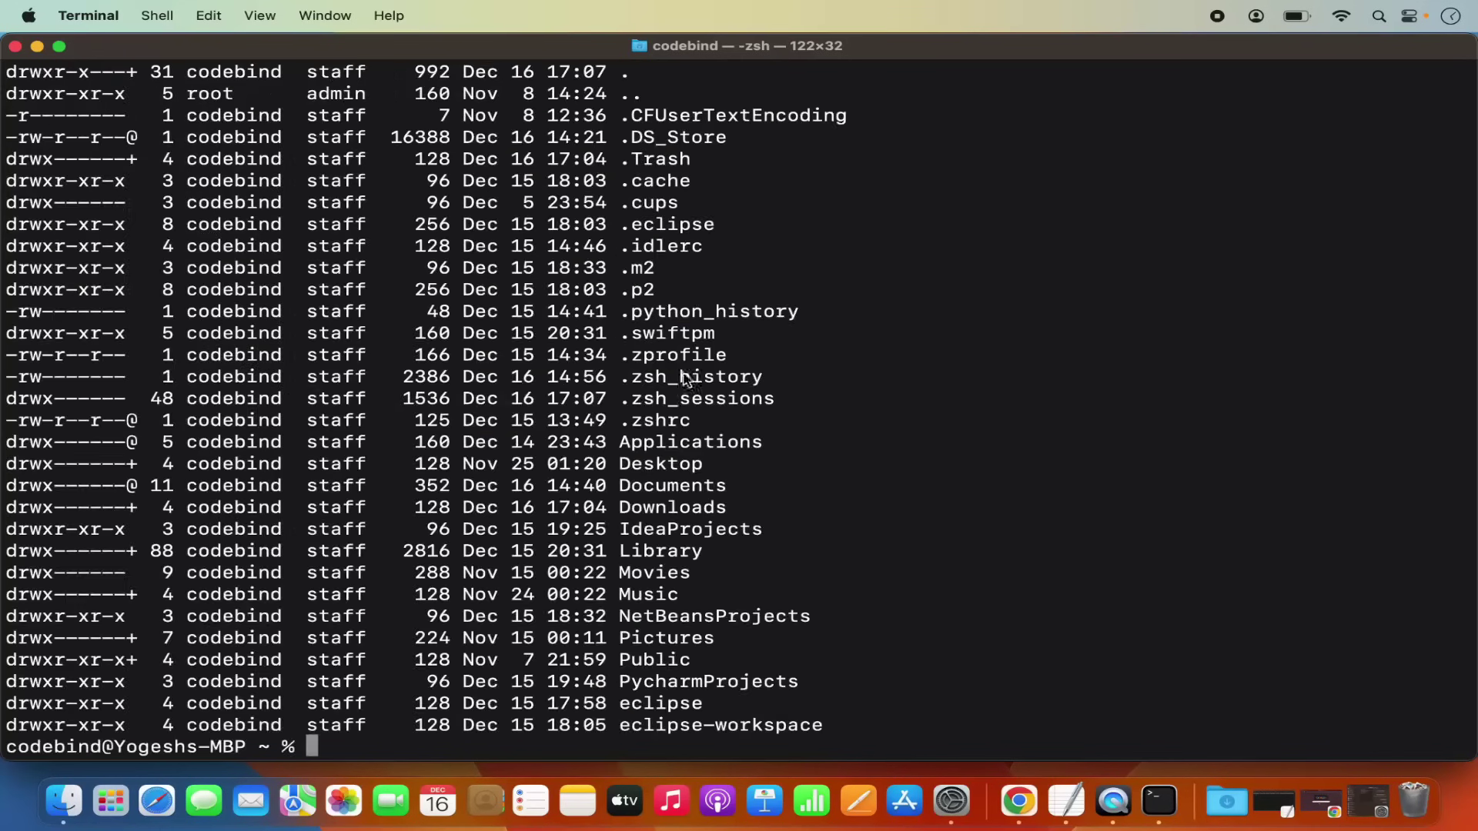
{"action": "double_click", "coordinate": [653, 423]}
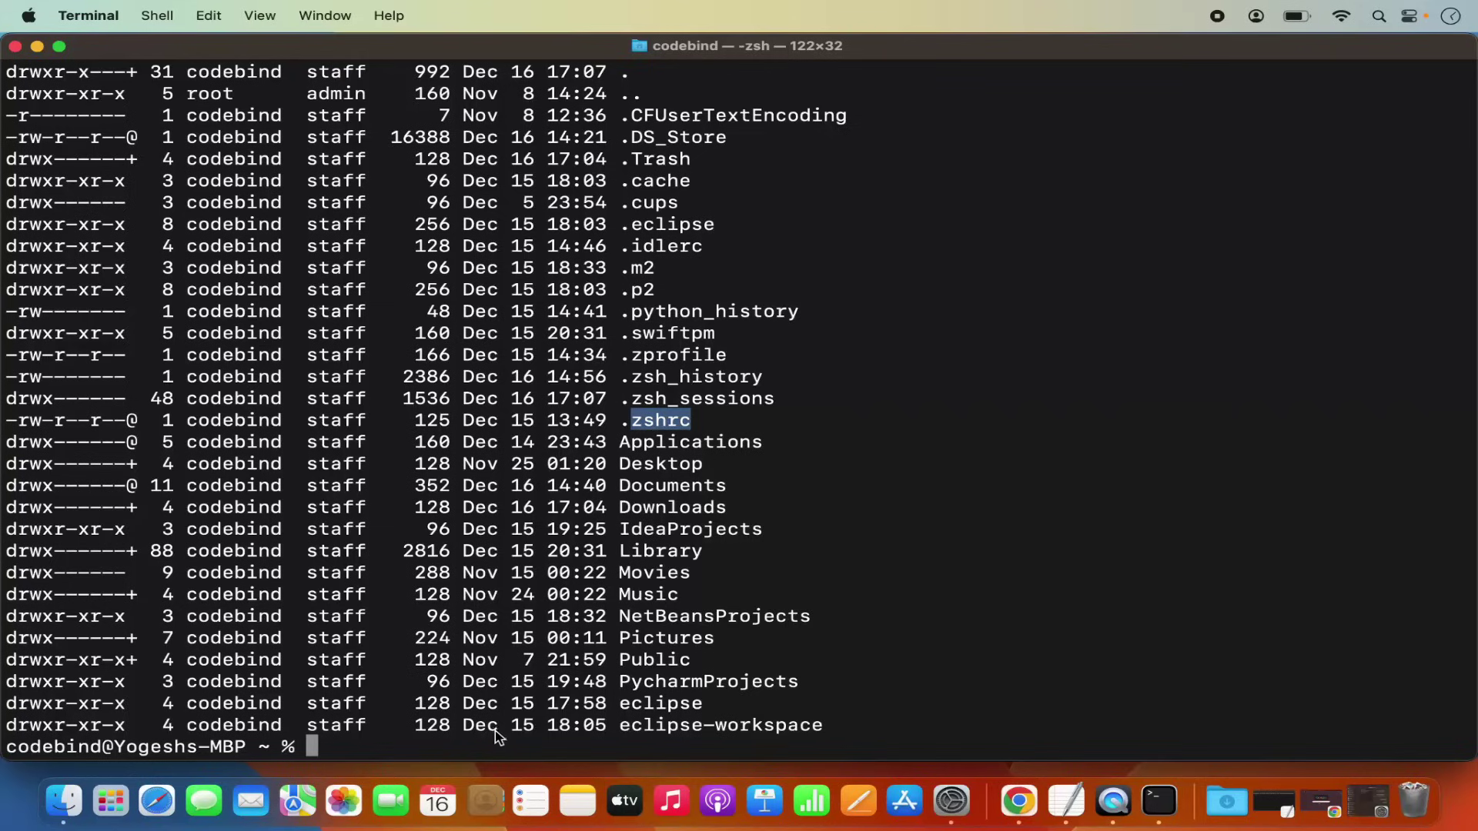
{"action": "type", "text": "clear"}
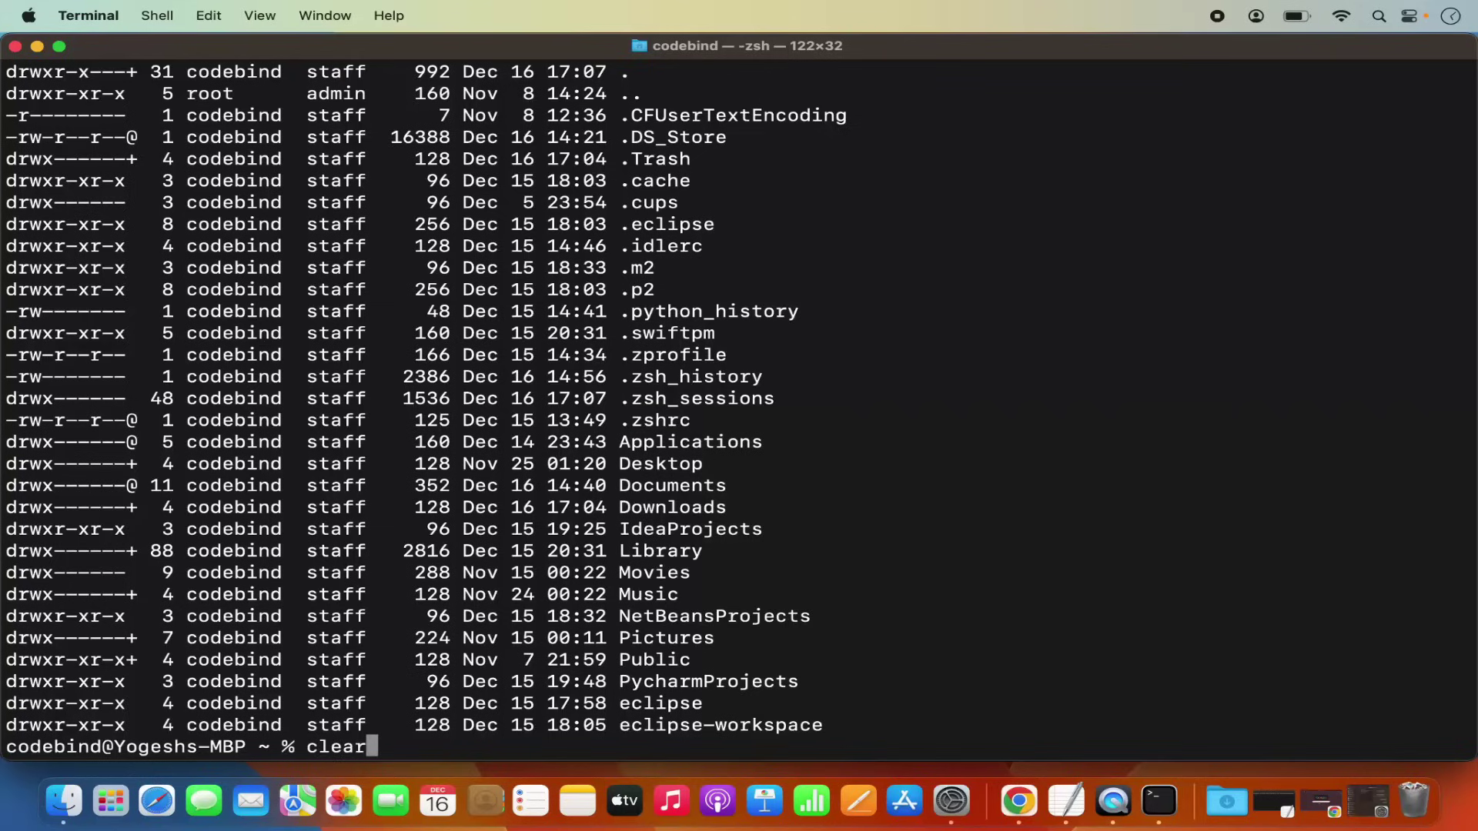
{"action": "key", "text": "Return"}
- Enter touch .zshrc at the prompt without running it, and delete the command word, leaving only .zshrc
{"action": "type", "text": "t"}
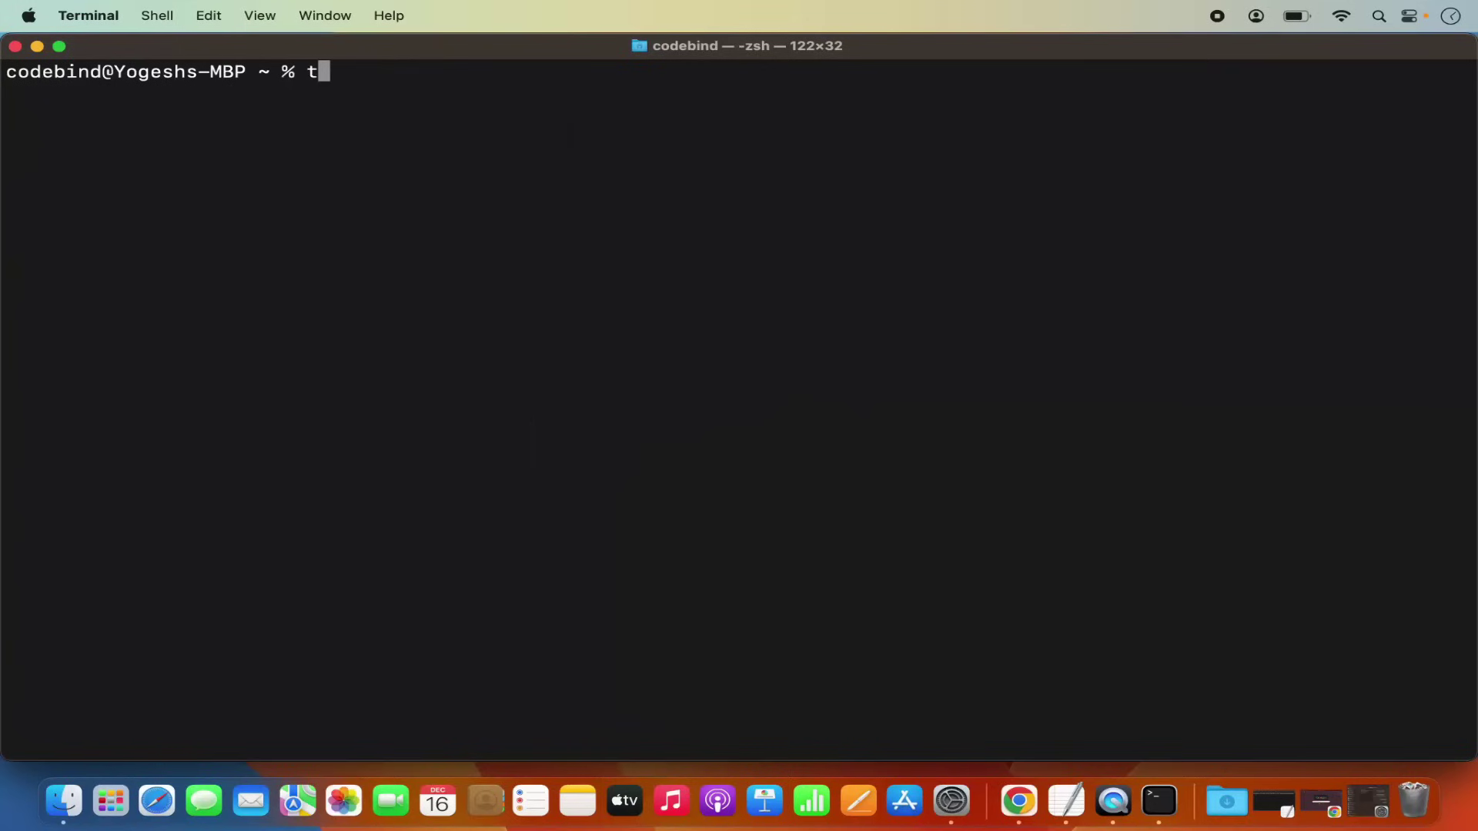
{"action": "type", "text": "ouch .zshrc"}
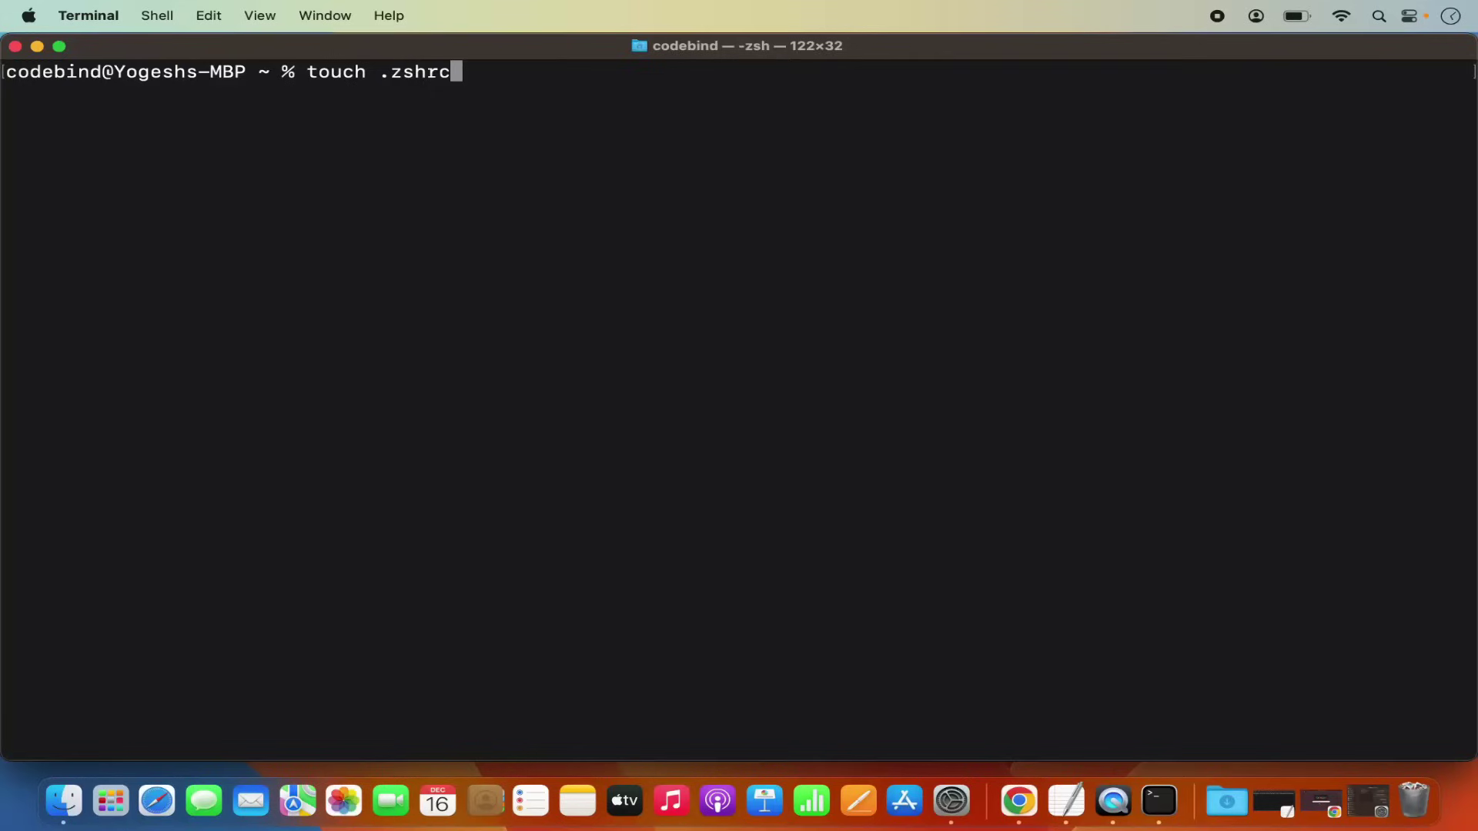
{"action": "key", "text": "Left"}
{"action": "key", "text": "Left"}
{"action": "key", "text": "Left"}
{"action": "key", "text": "Left"}
{"action": "key", "text": "Left"}
{"action": "key", "text": "Left"}
{"action": "key", "text": "BackSpace"}
{"action": "key", "text": "BackSpace"}
{"action": "key", "text": "BackSpace"}
{"action": "key", "text": "BackSpace"}
{"action": "key", "text": "BackSpace"}
{"action": "key", "text": "BackSpace"}
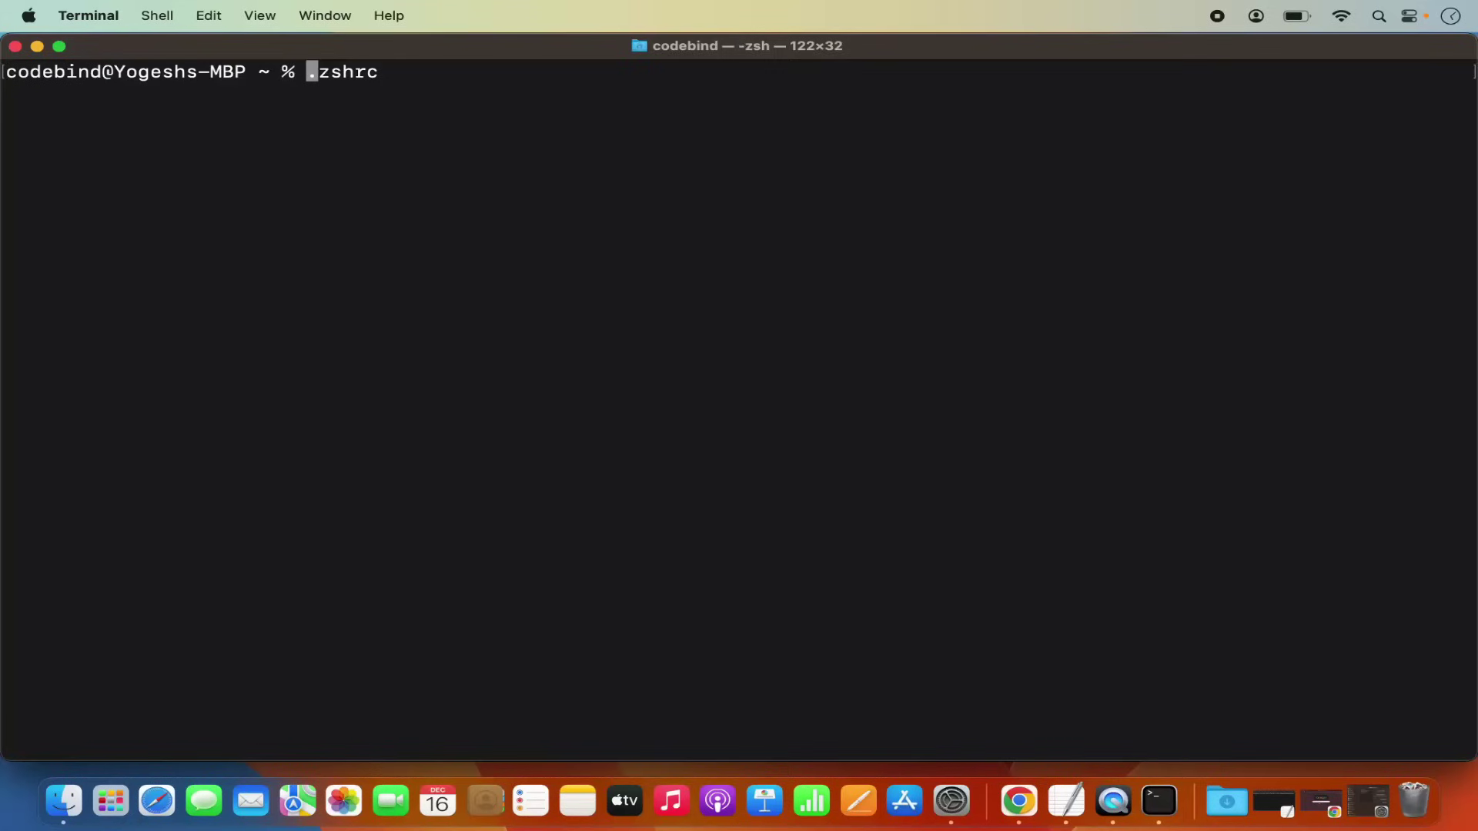
{"action": "type", "text": "nano"}
{"action": "key", "text": "BackSpace"}
{"action": "key", "text": "BackSpace"}
{"action": "key", "text": "BackSpace"}
{"action": "key", "text": "BackSpace"}
{"action": "key", "text": "BackSpace"}
- Run open .zshrc to edit the file in TextEdit, and enlarge its window
{"action": "type", "text": "open"}
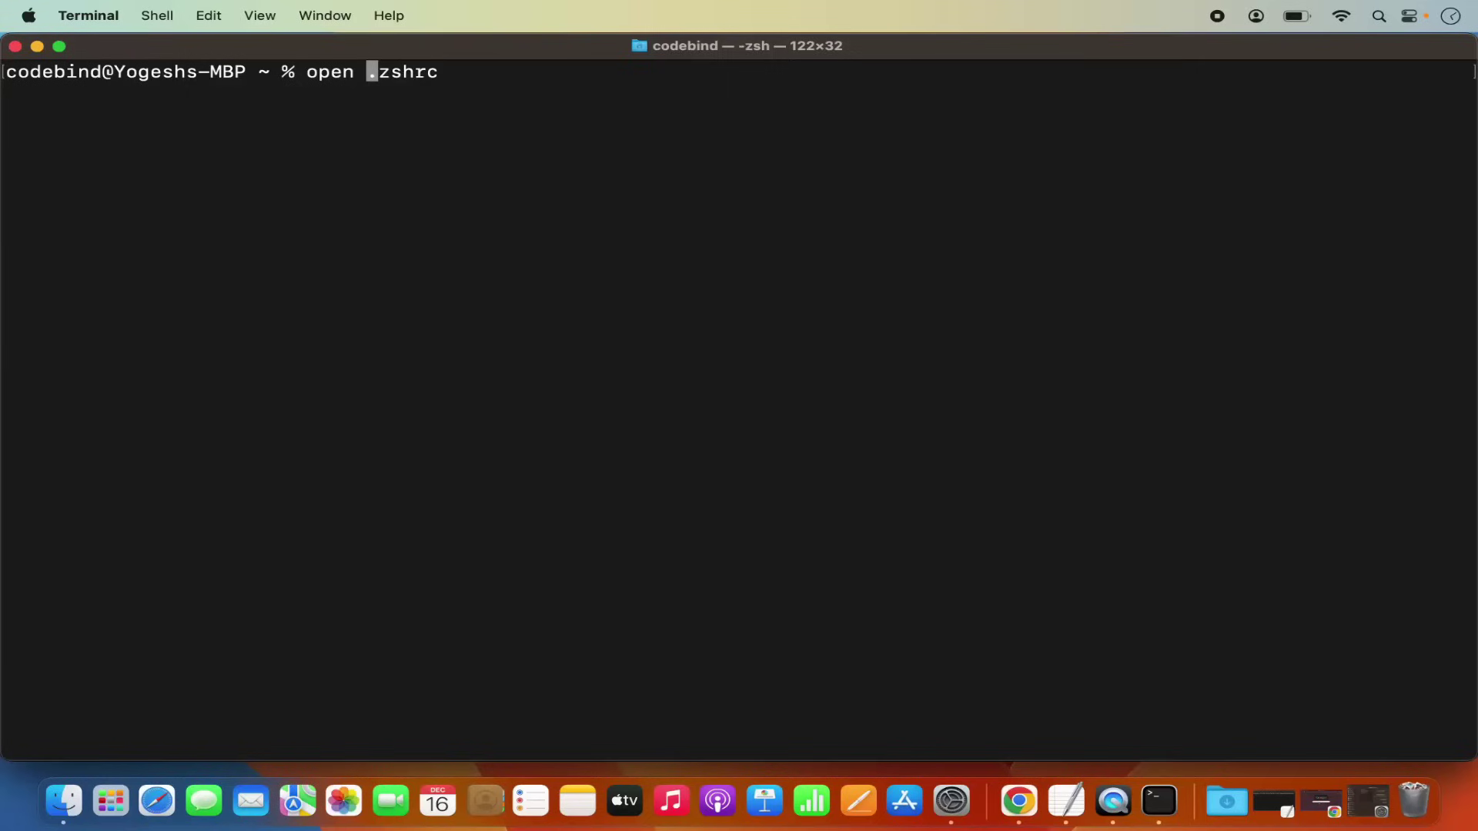
{"action": "key", "text": "Return"}
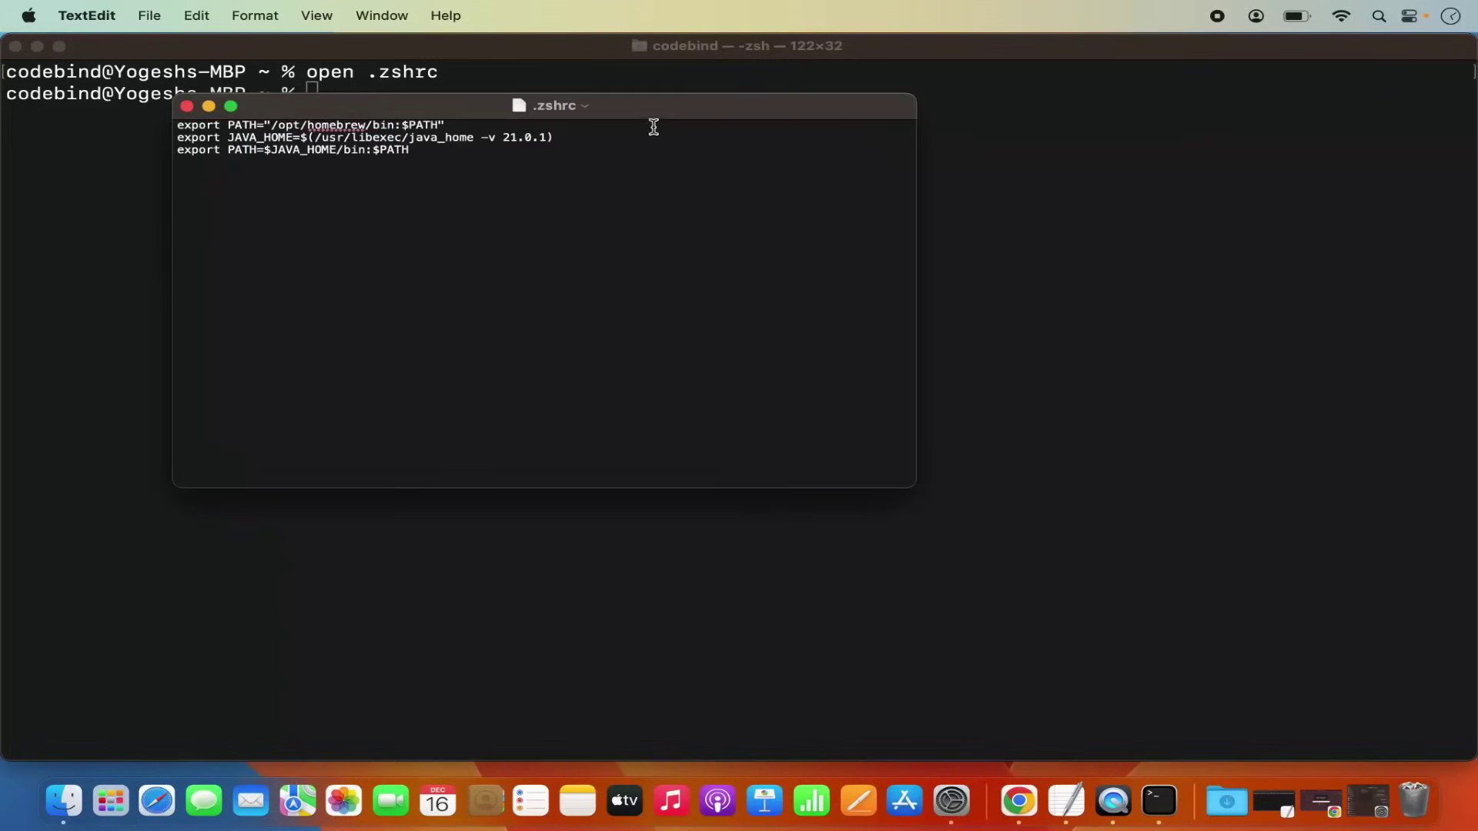
{"action": "double_click", "coordinate": [660, 112]}
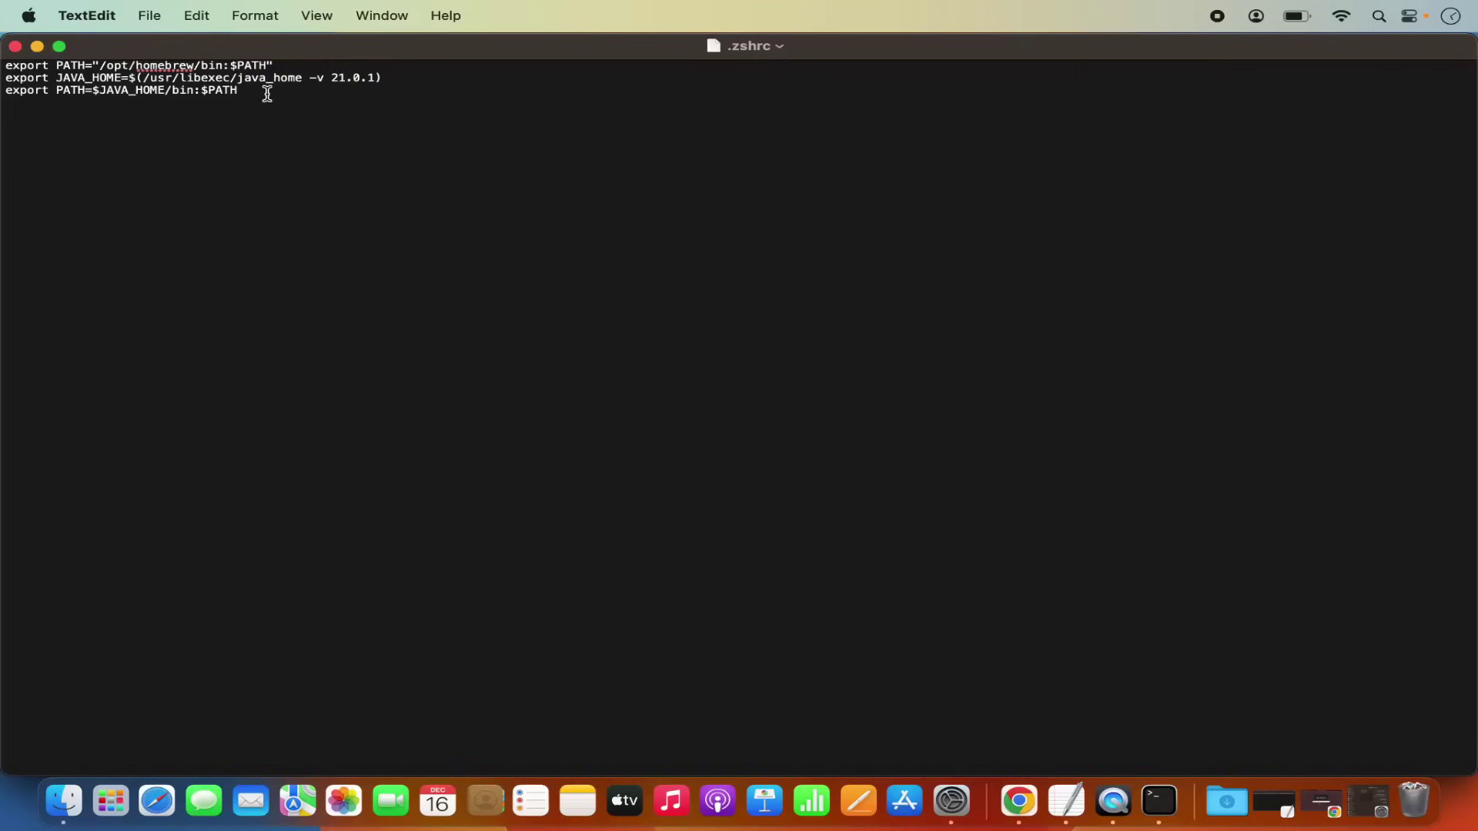
- Enlarge all the text in the .zshrc file by six increments and deselect it at the end of the file
{"action": "key", "text": "super+a"}
{"action": "key", "text": "super+plus"}
{"action": "key", "text": "super+plus"}
{"action": "key", "text": "super+plus"}
{"action": "key", "text": "super+plus"}
{"action": "key", "text": "super+plus"}
{"action": "key", "text": "super+plus"}
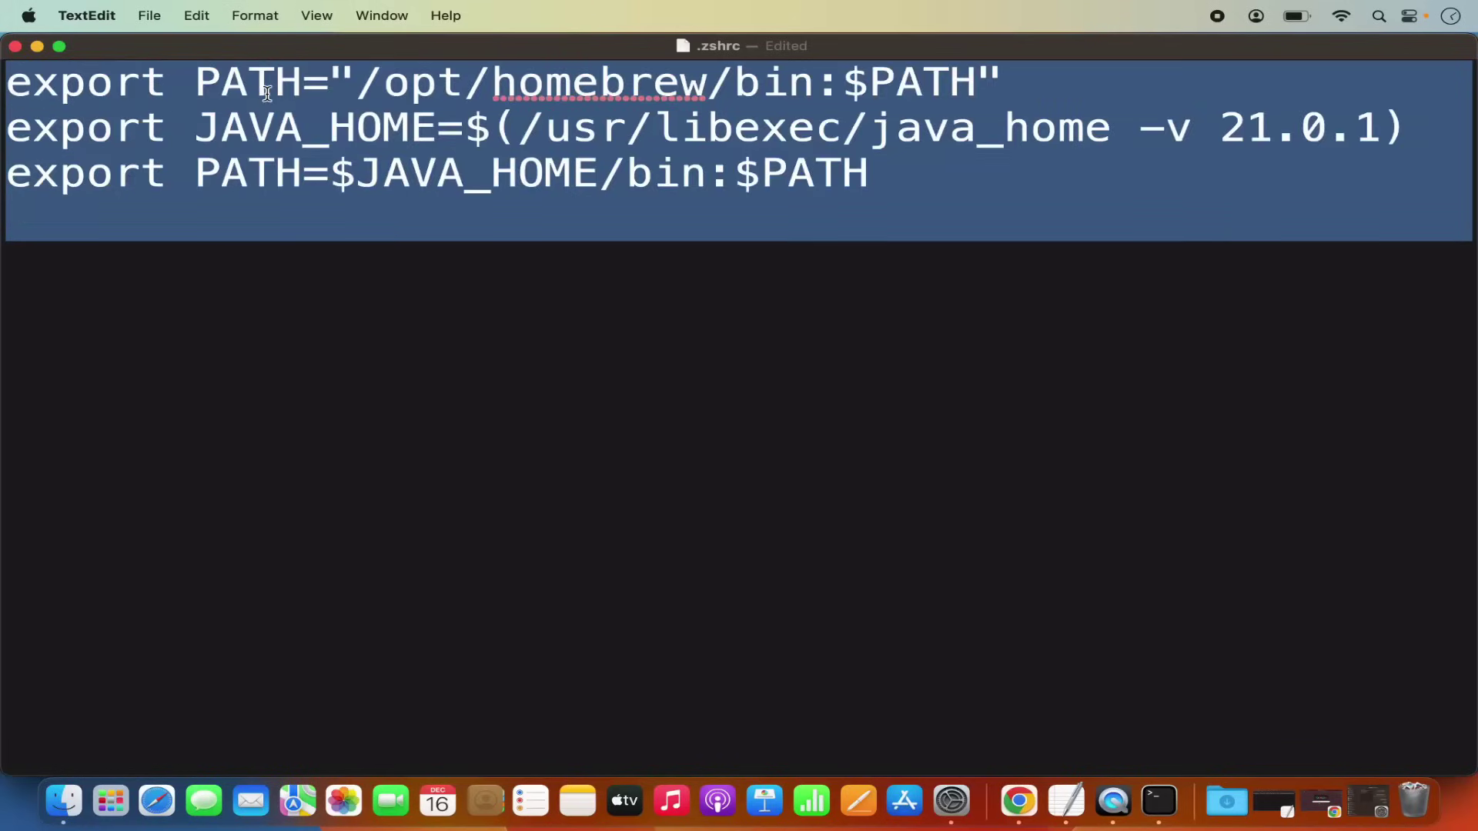
{"action": "left_click", "coordinate": [309, 219]}
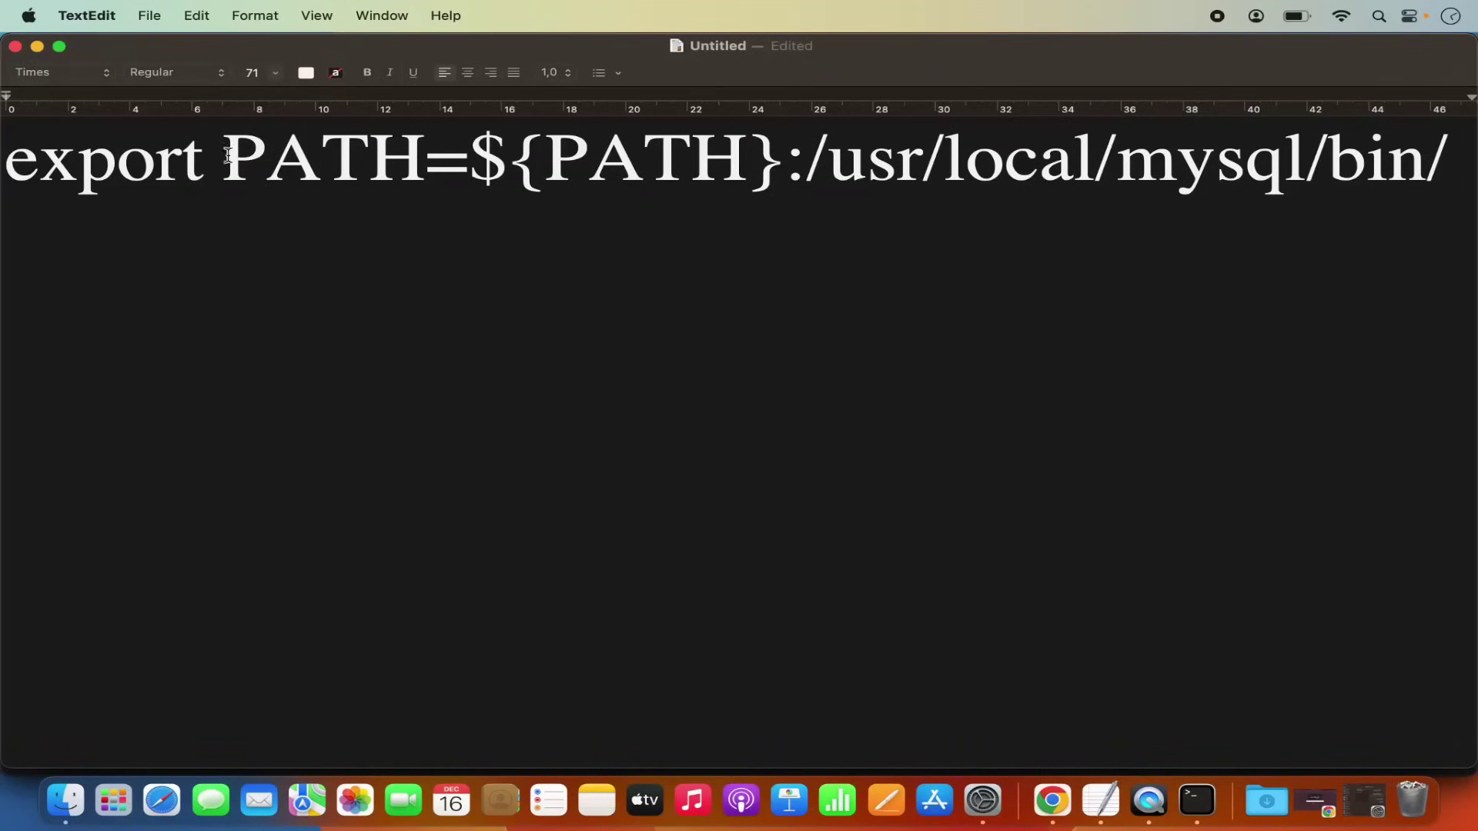
- Copy export PATH=${PATH}:/usr/local/mysql/bin/ from the untitled document and paste it as the last line of .zshrc
{"action": "triple_click", "coordinate": [313, 174]}
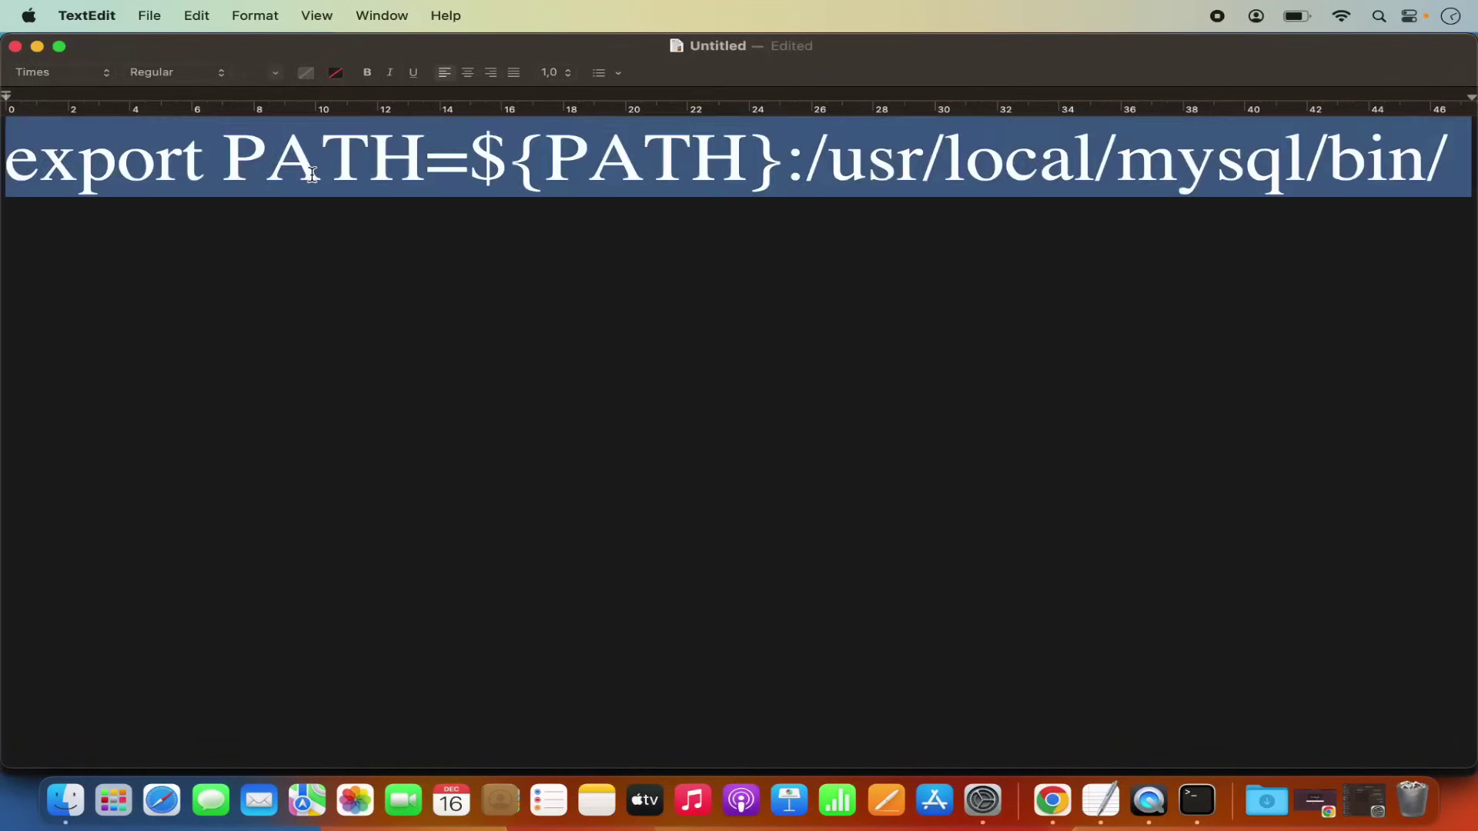
{"action": "key", "text": "super+c"}
{"action": "left_click", "coordinate": [37, 47]}
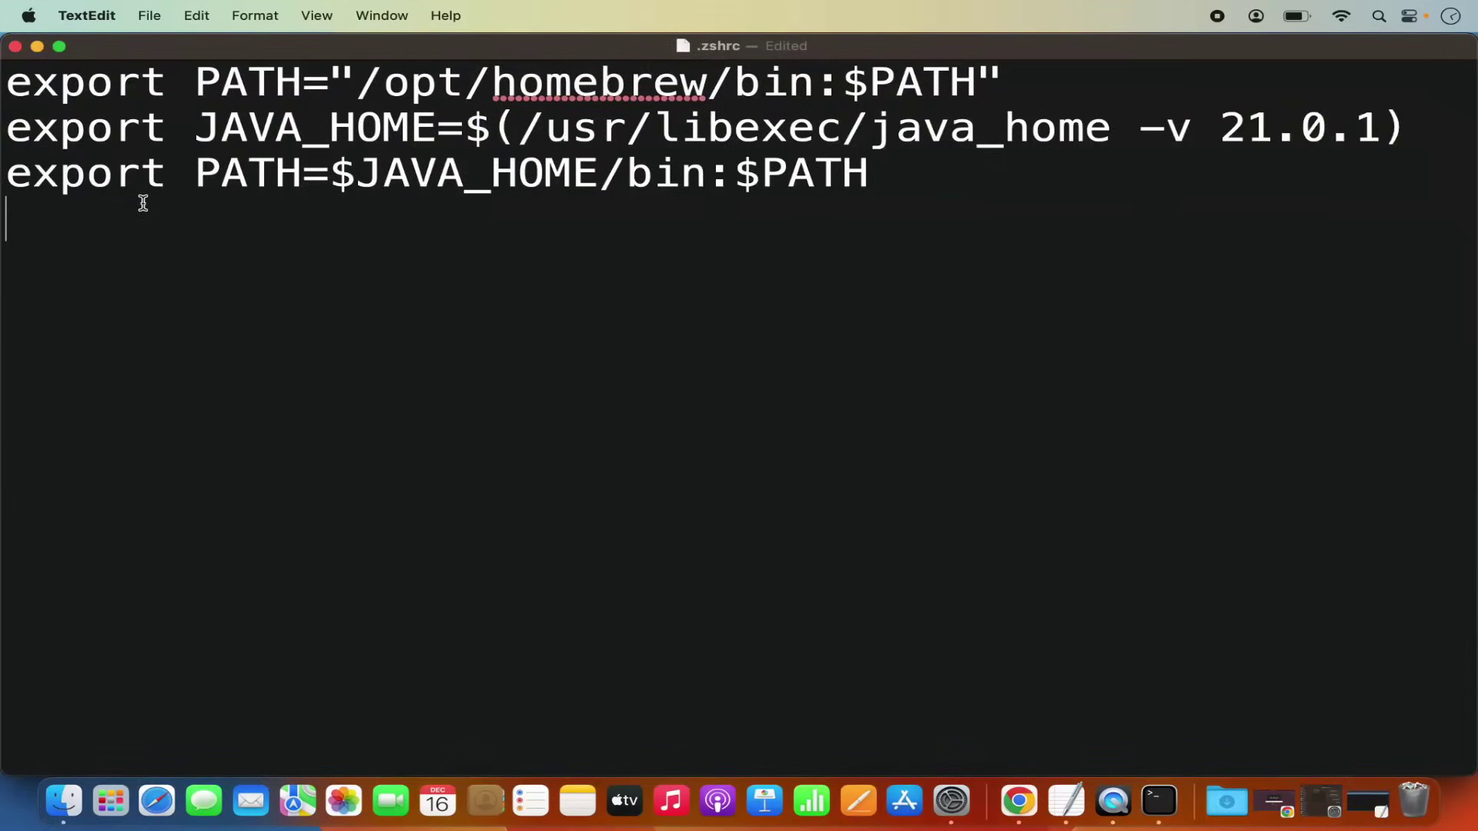
{"action": "key", "text": "super+v"}
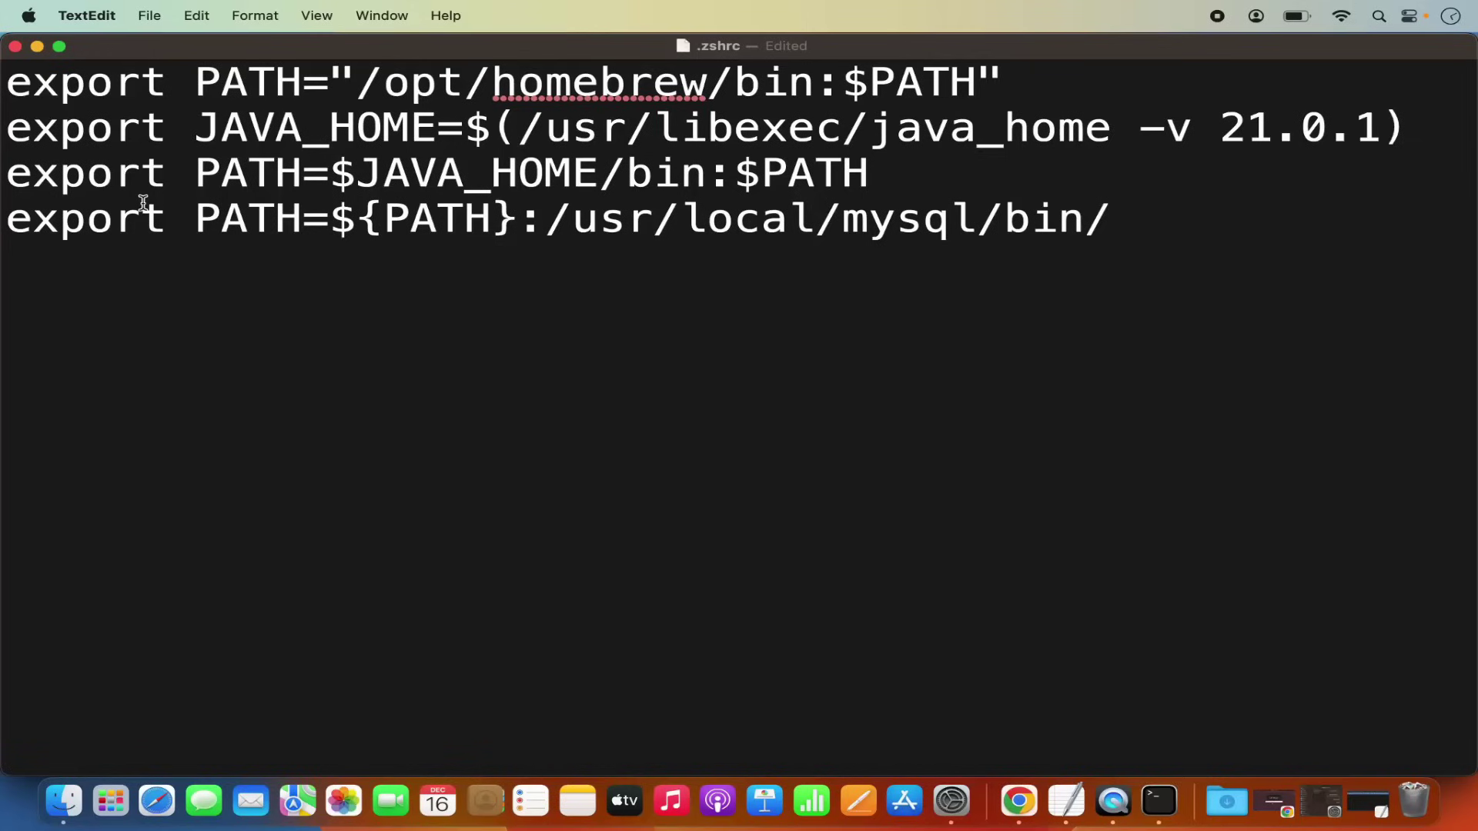
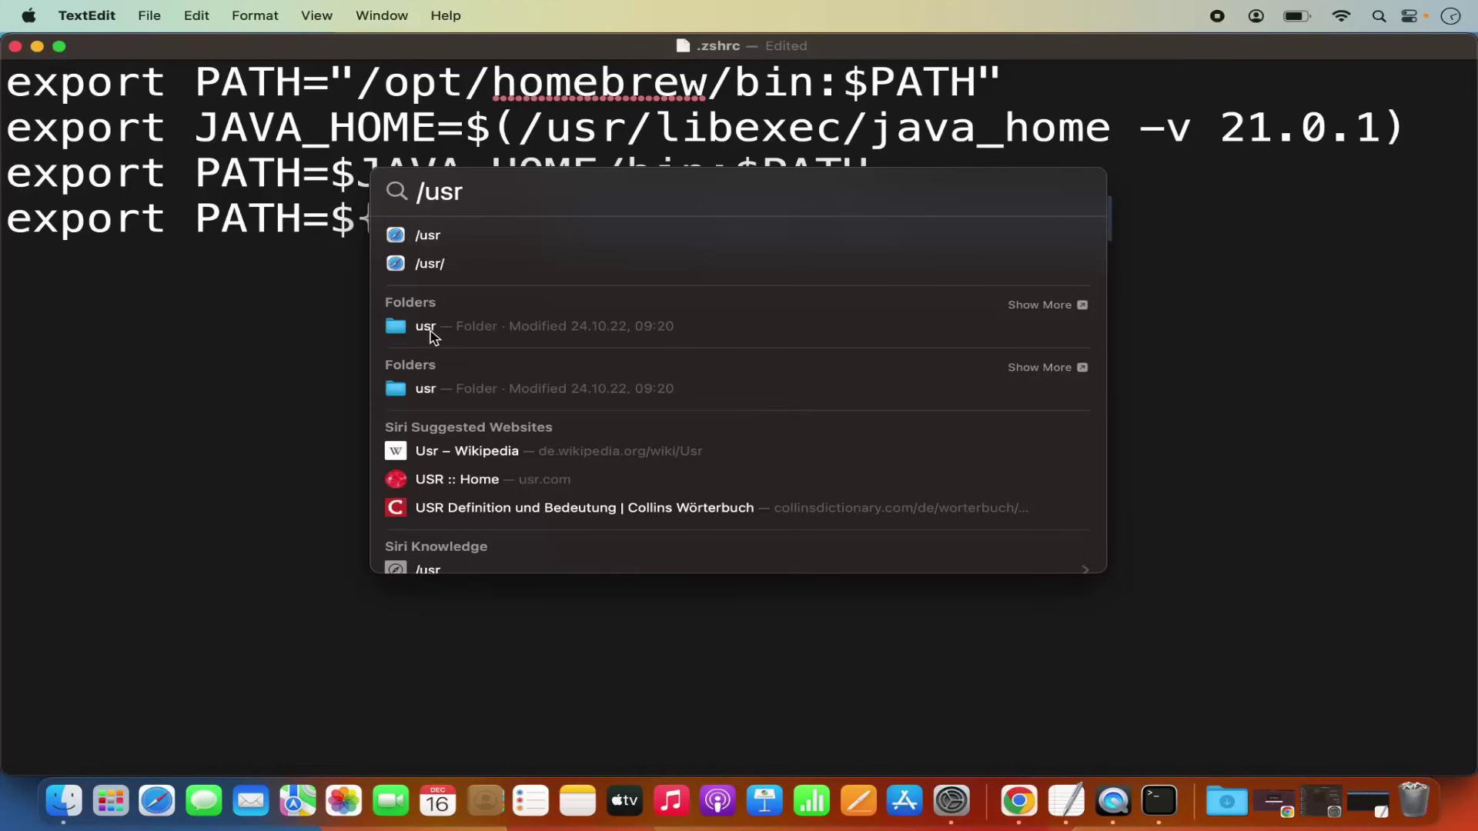
- Open the usr folder from the search results, switch to column view, and open its local subfolder
{"action": "left_click", "coordinate": [436, 336]}
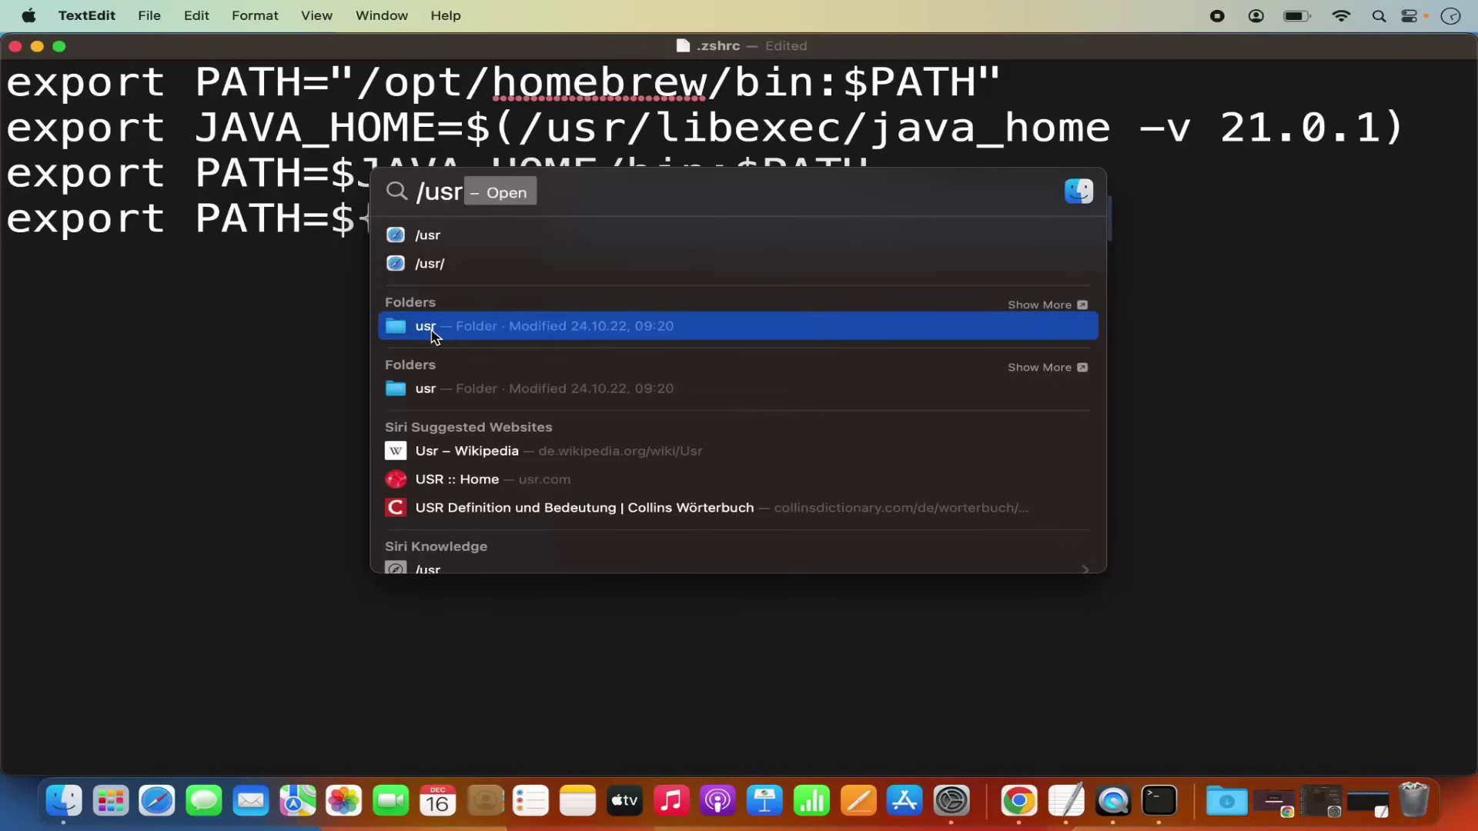
{"action": "double_click", "coordinate": [436, 337]}
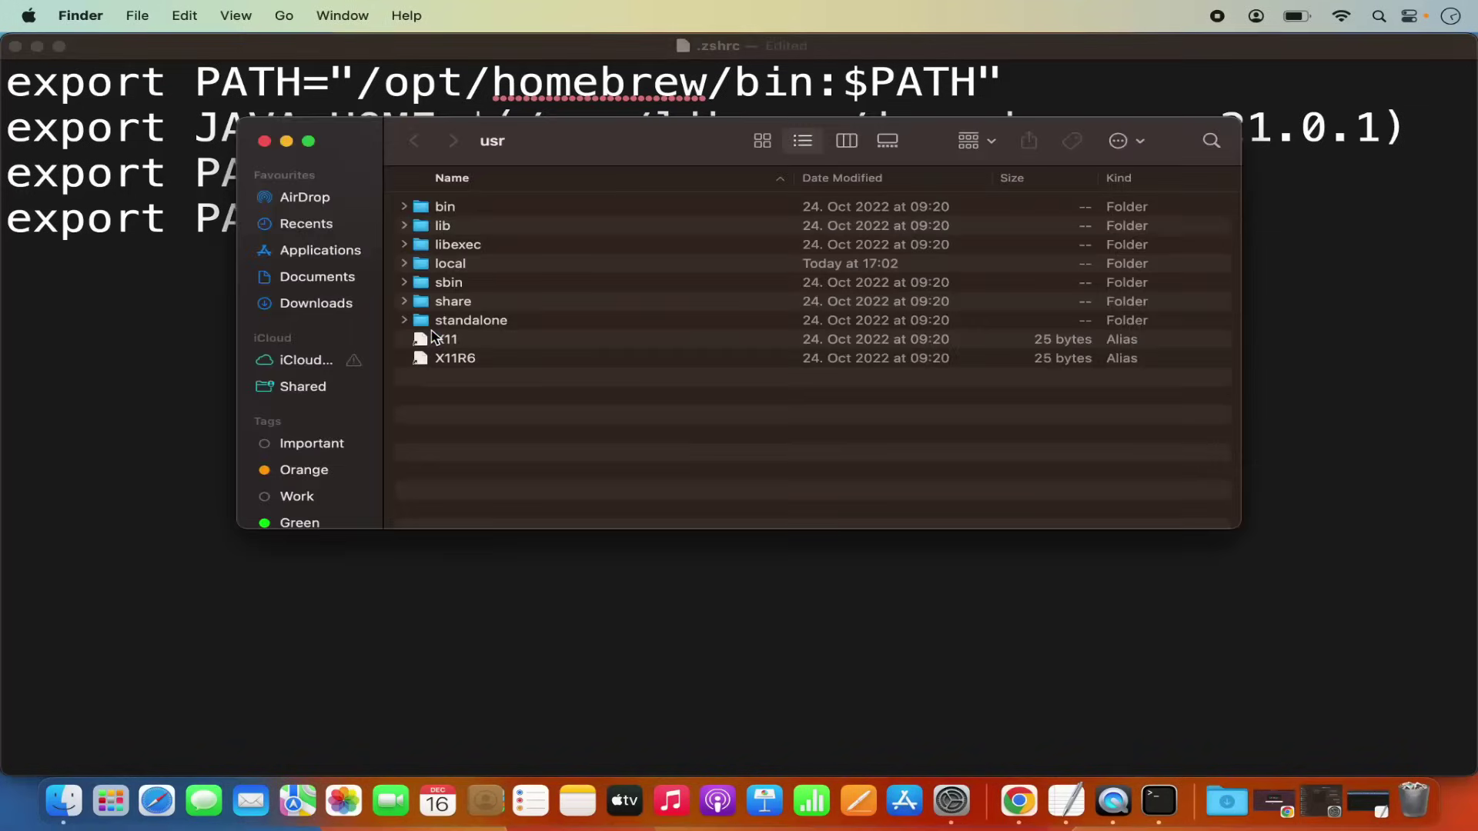
{"action": "left_click", "coordinate": [847, 141]}
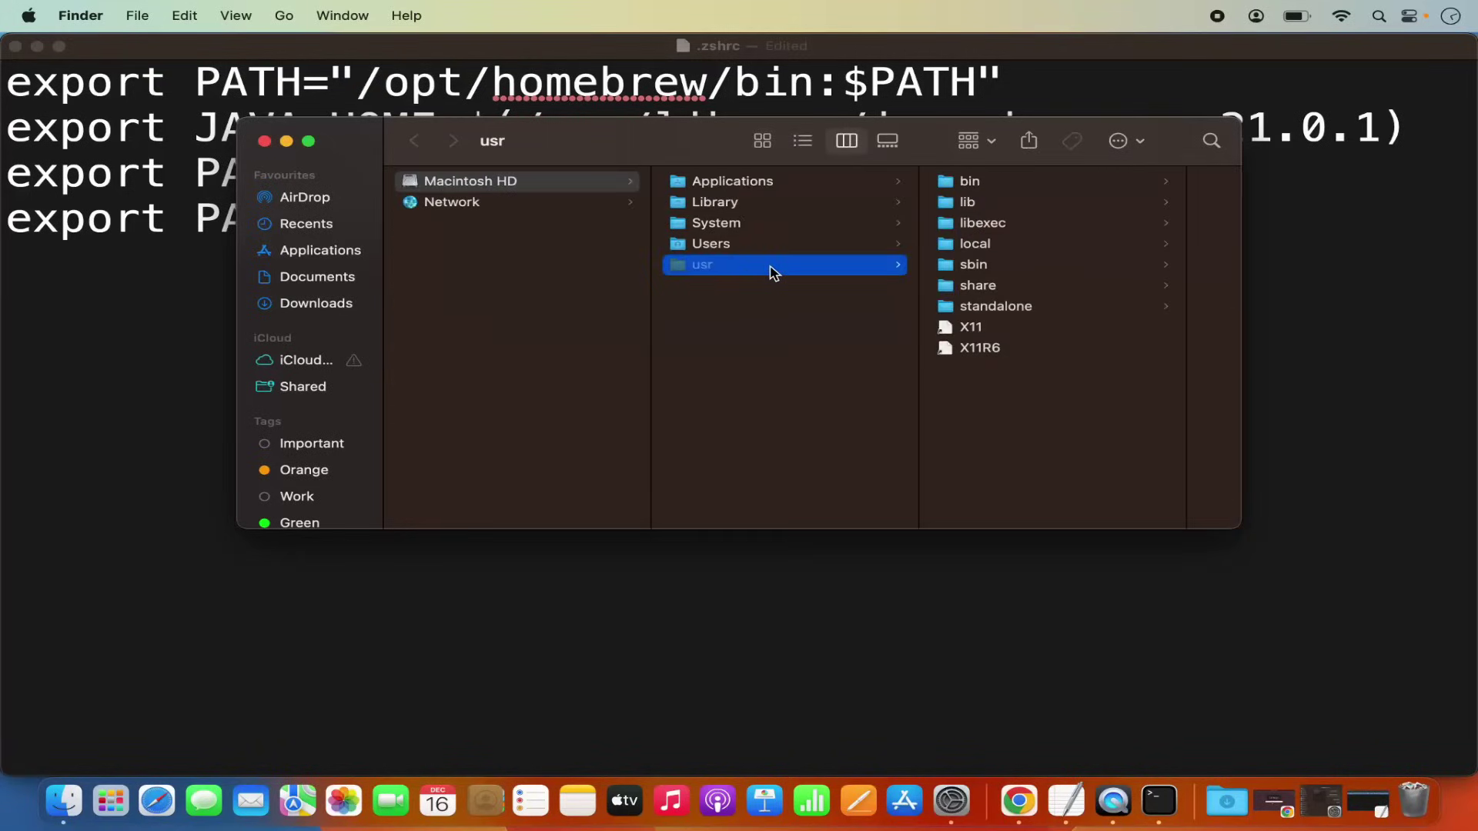
{"action": "left_click", "coordinate": [976, 244]}
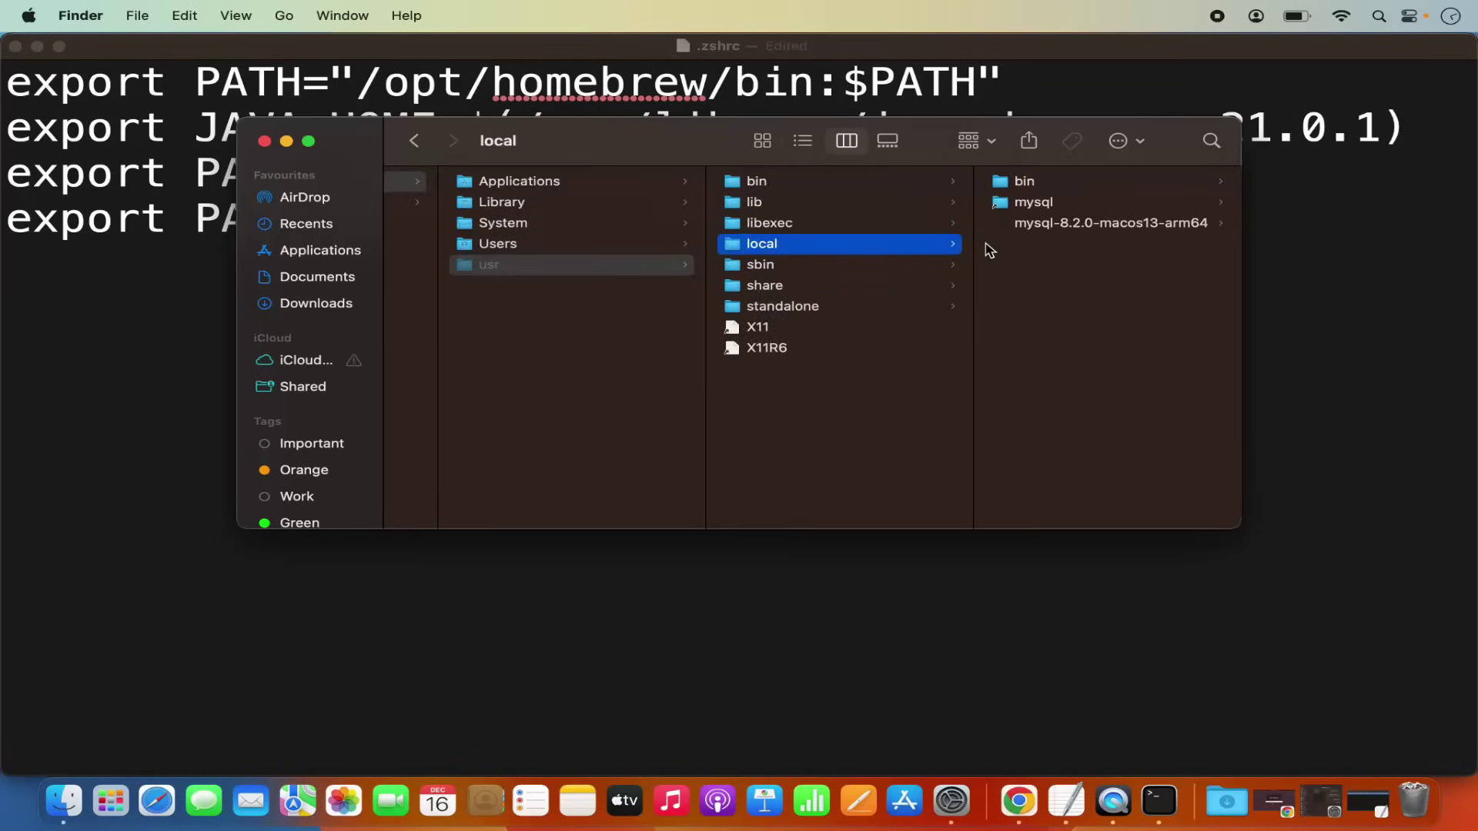
- Within local, open the mysql-8.2.0-macos13-arm64 folder and select its bin subfolder
{"action": "left_click", "coordinate": [1024, 203]}
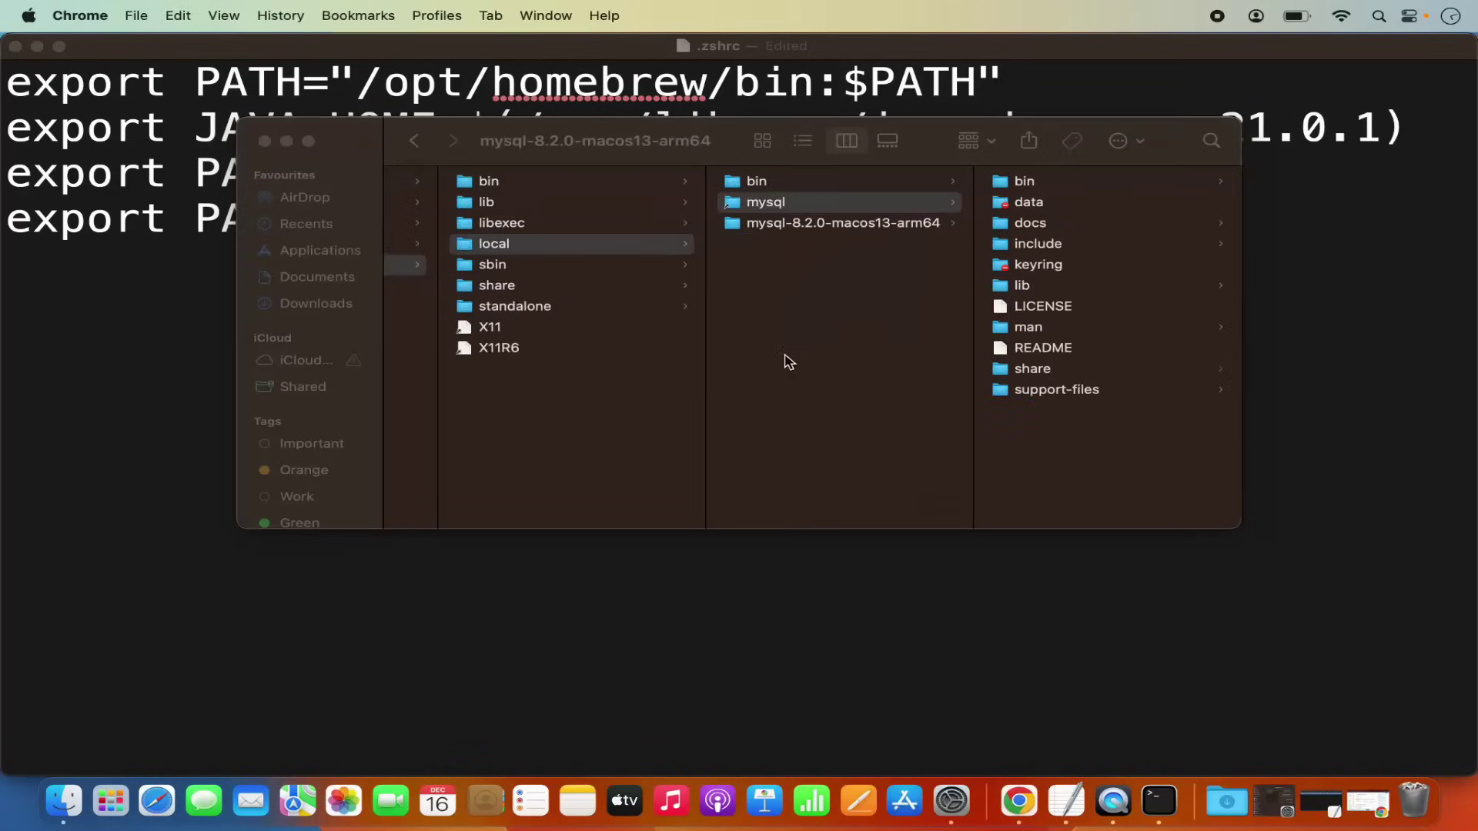
{"action": "left_click", "coordinate": [770, 223]}
{"action": "left_click", "coordinate": [563, 225]}
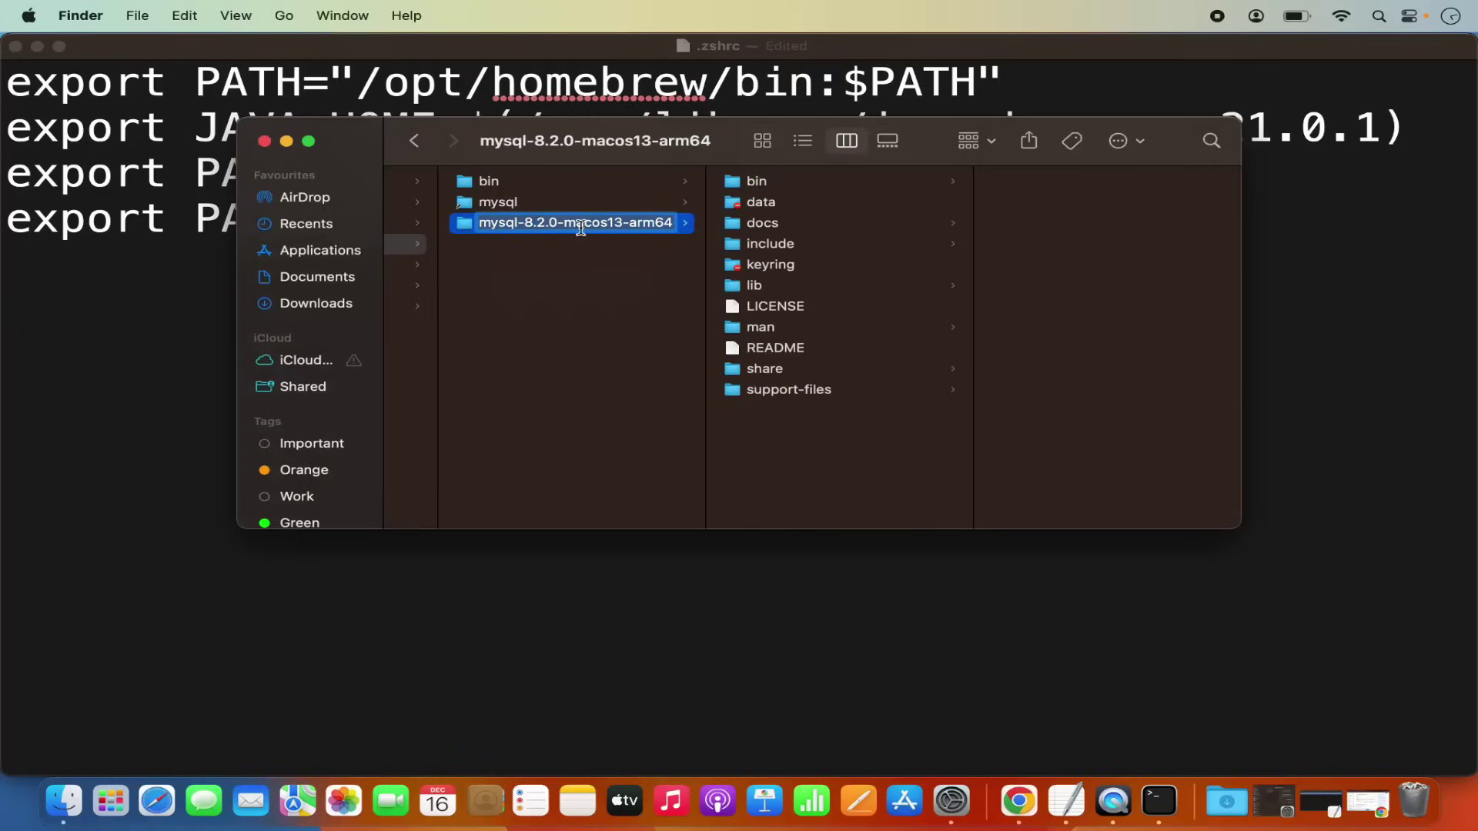
{"action": "left_click", "coordinate": [628, 252]}
{"action": "left_click", "coordinate": [712, 225]}
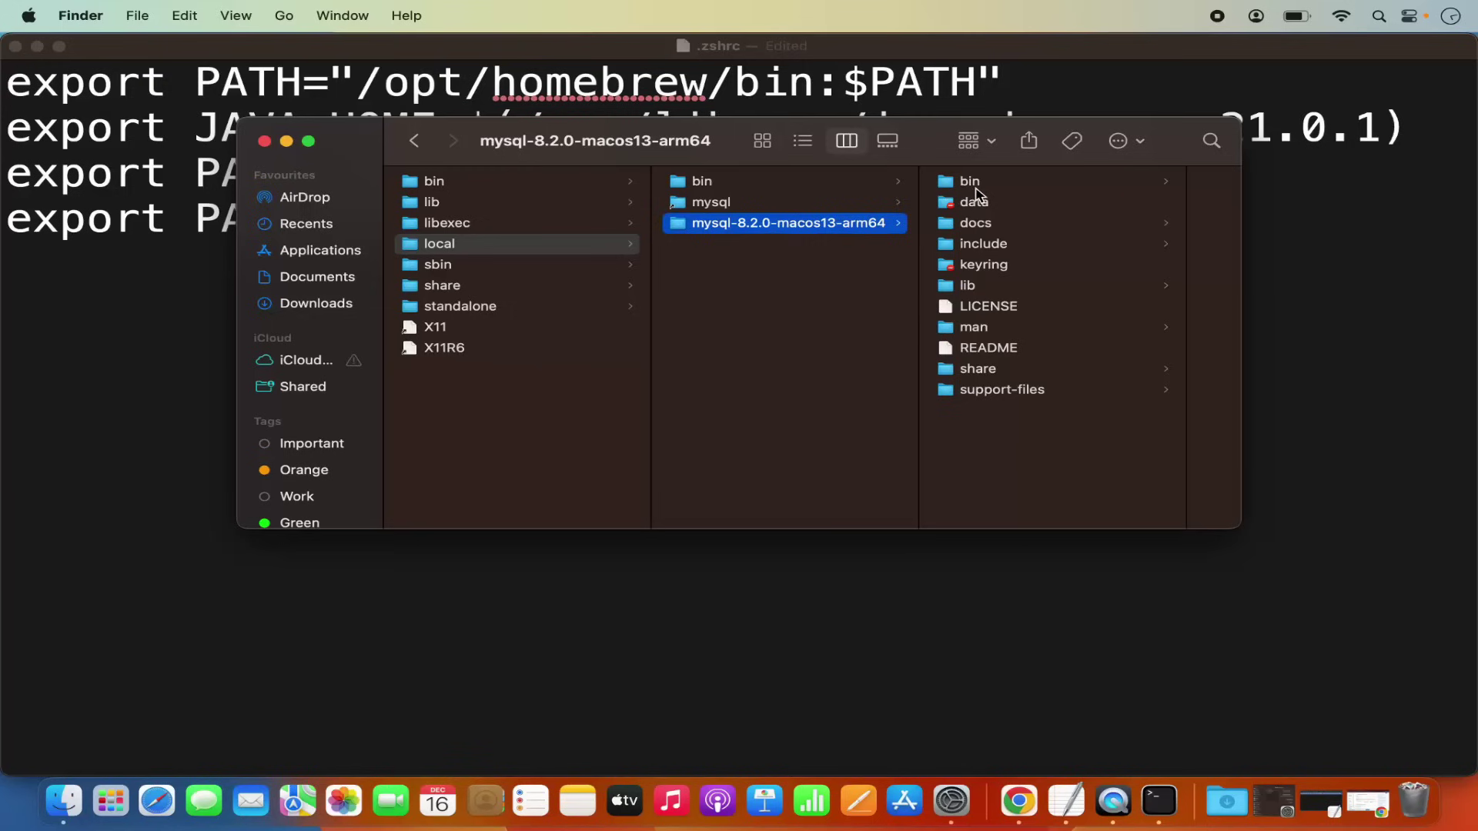
{"action": "left_click", "coordinate": [973, 185]}
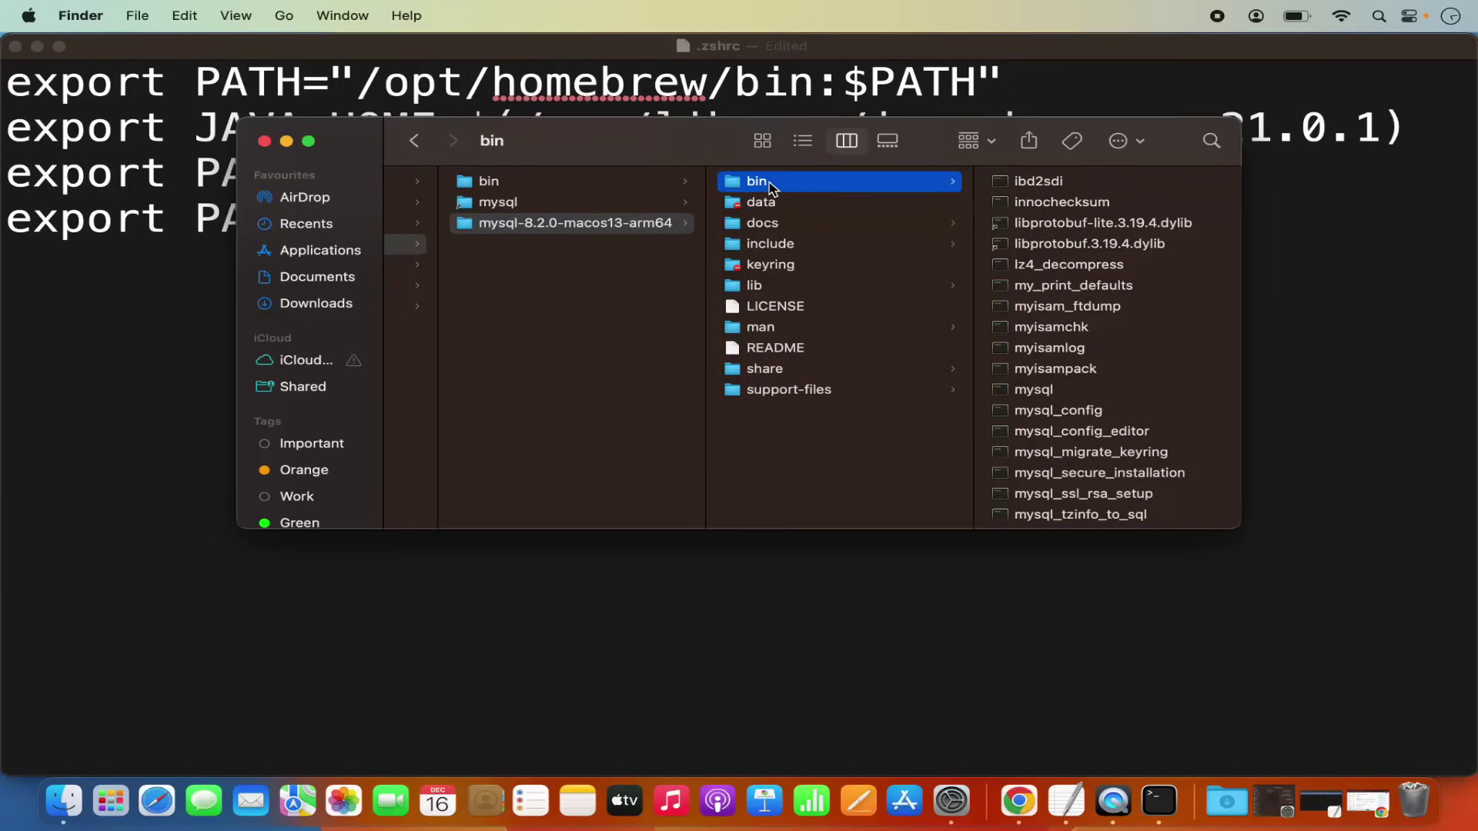
- Show the path bar in the Finder window and copy the MySQL bin folder's pathname from it
{"action": "right_click", "coordinate": [771, 189]}
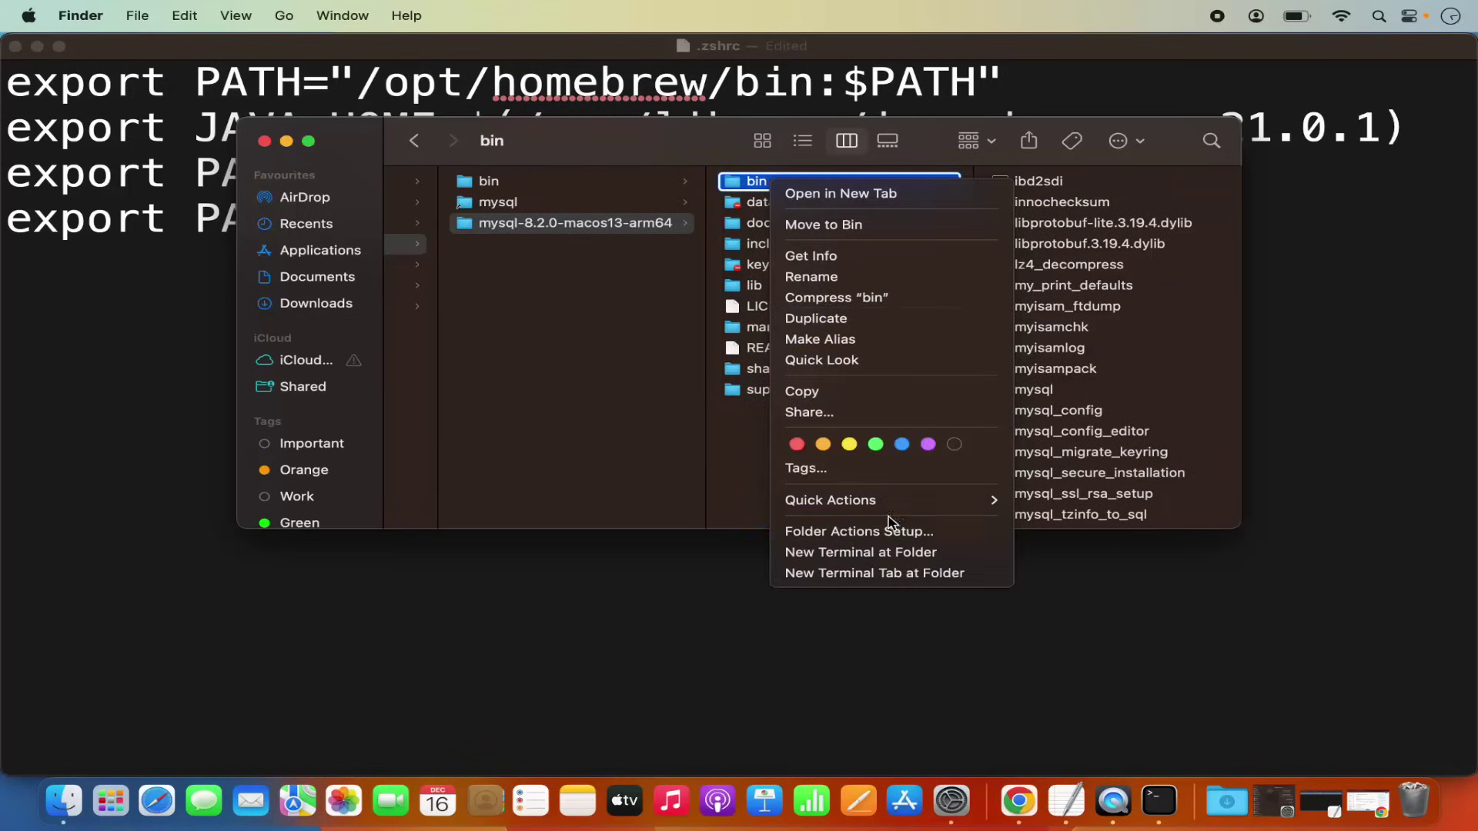
{"action": "left_click", "coordinate": [612, 403]}
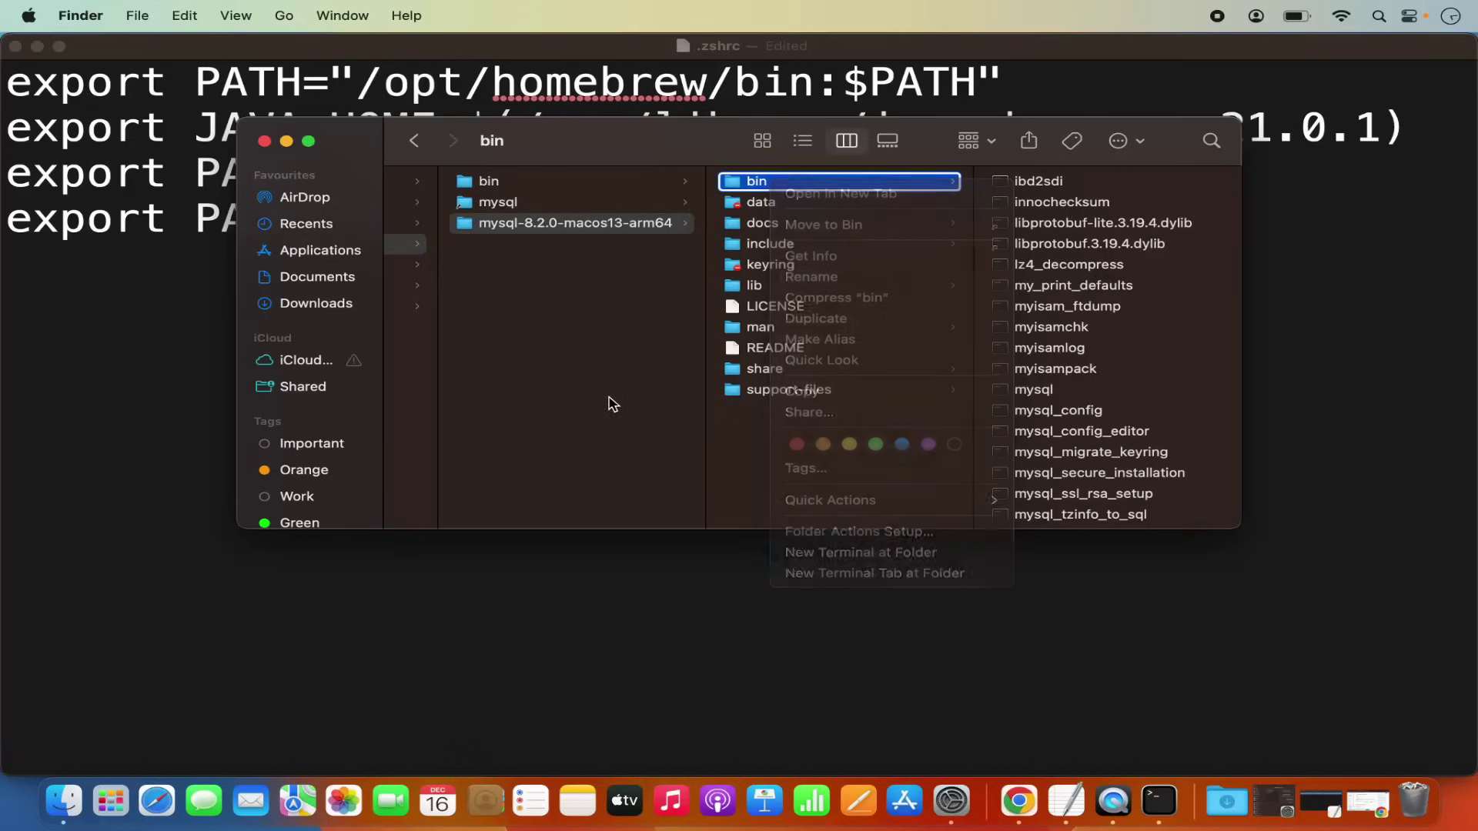
{"action": "left_click", "coordinate": [240, 17]}
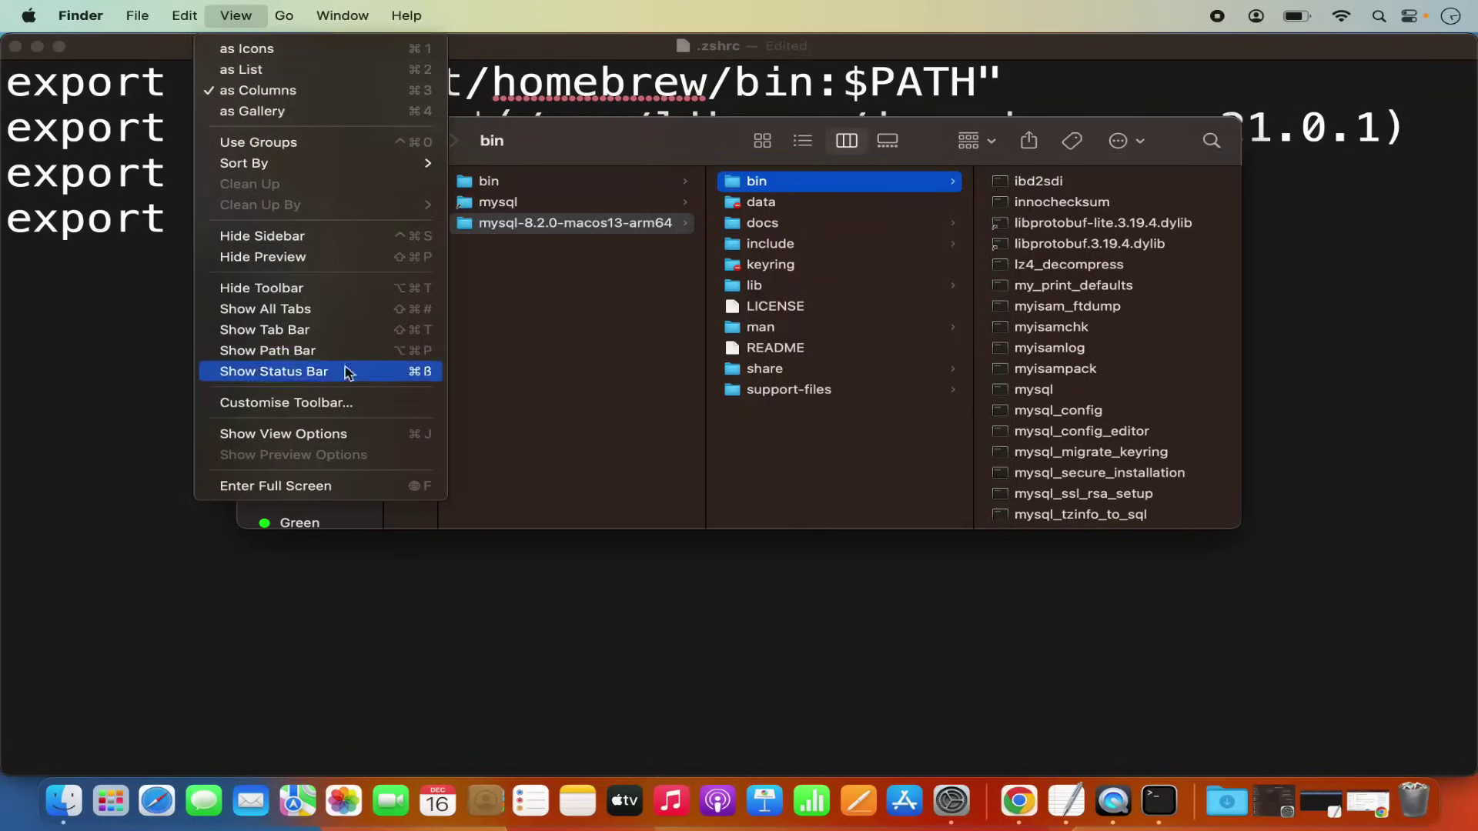
{"action": "left_click", "coordinate": [276, 352]}
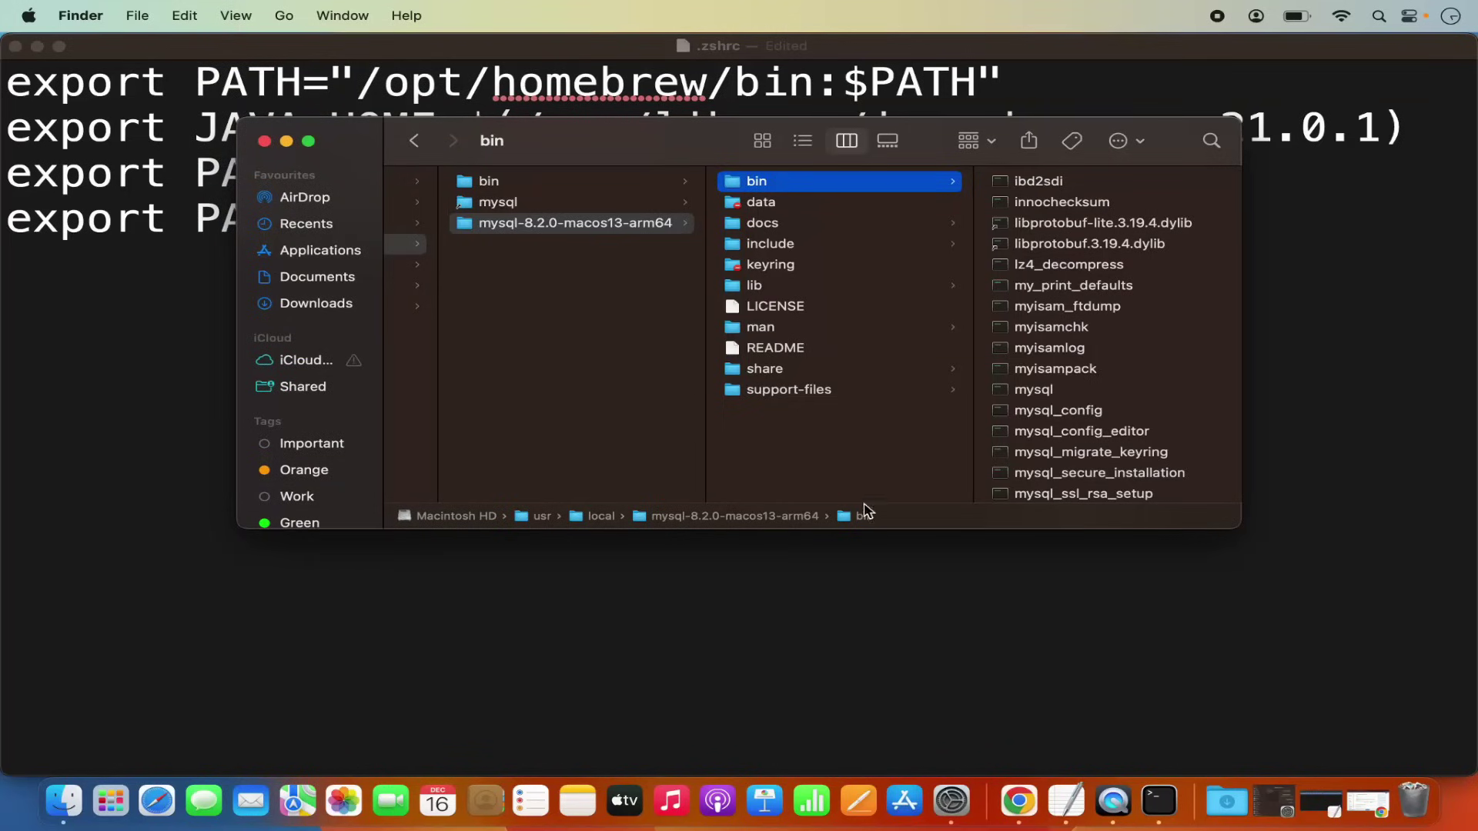
{"action": "right_click", "coordinate": [864, 517]}
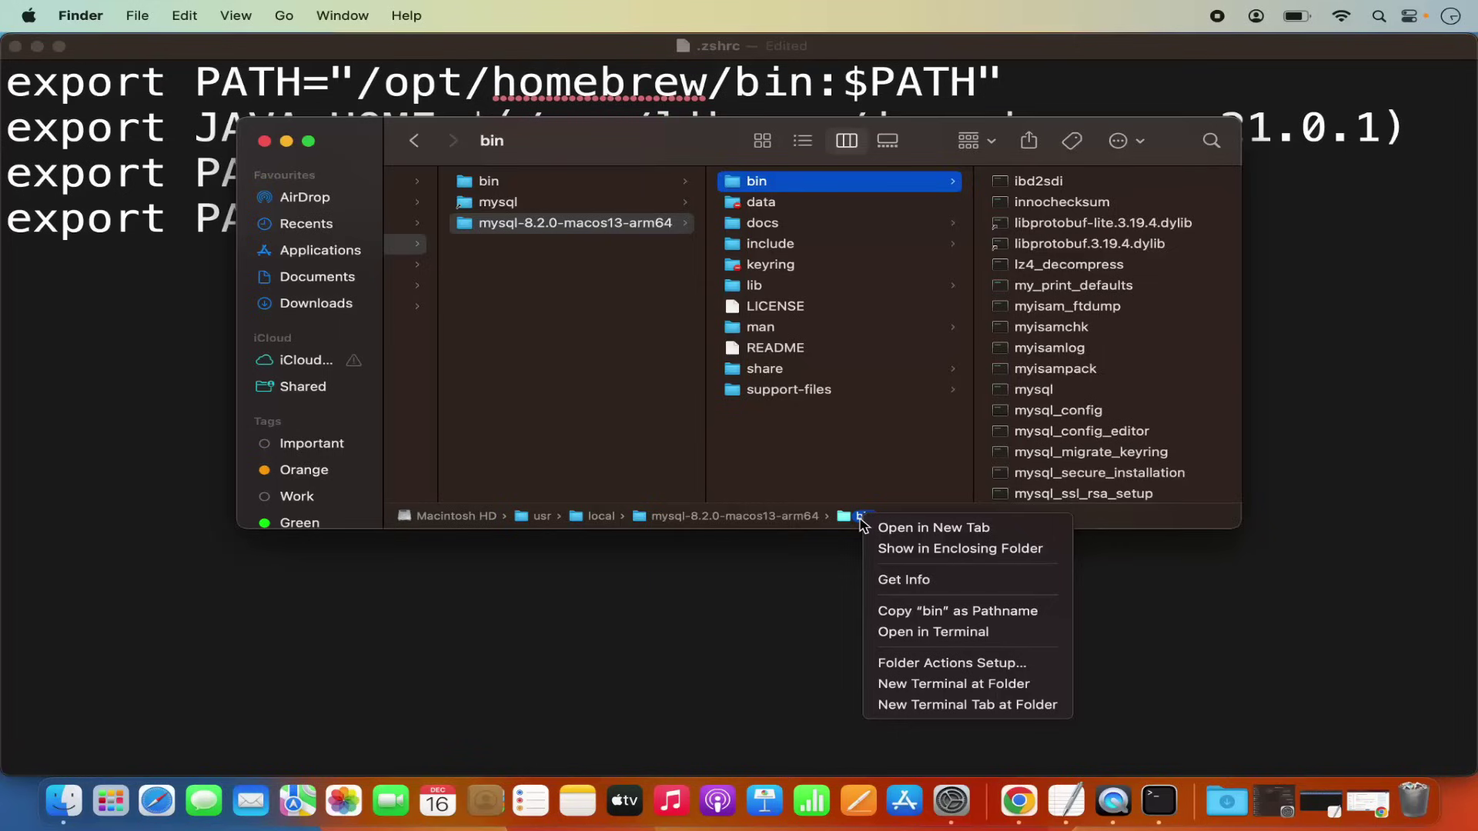
{"action": "left_click", "coordinate": [914, 612]}
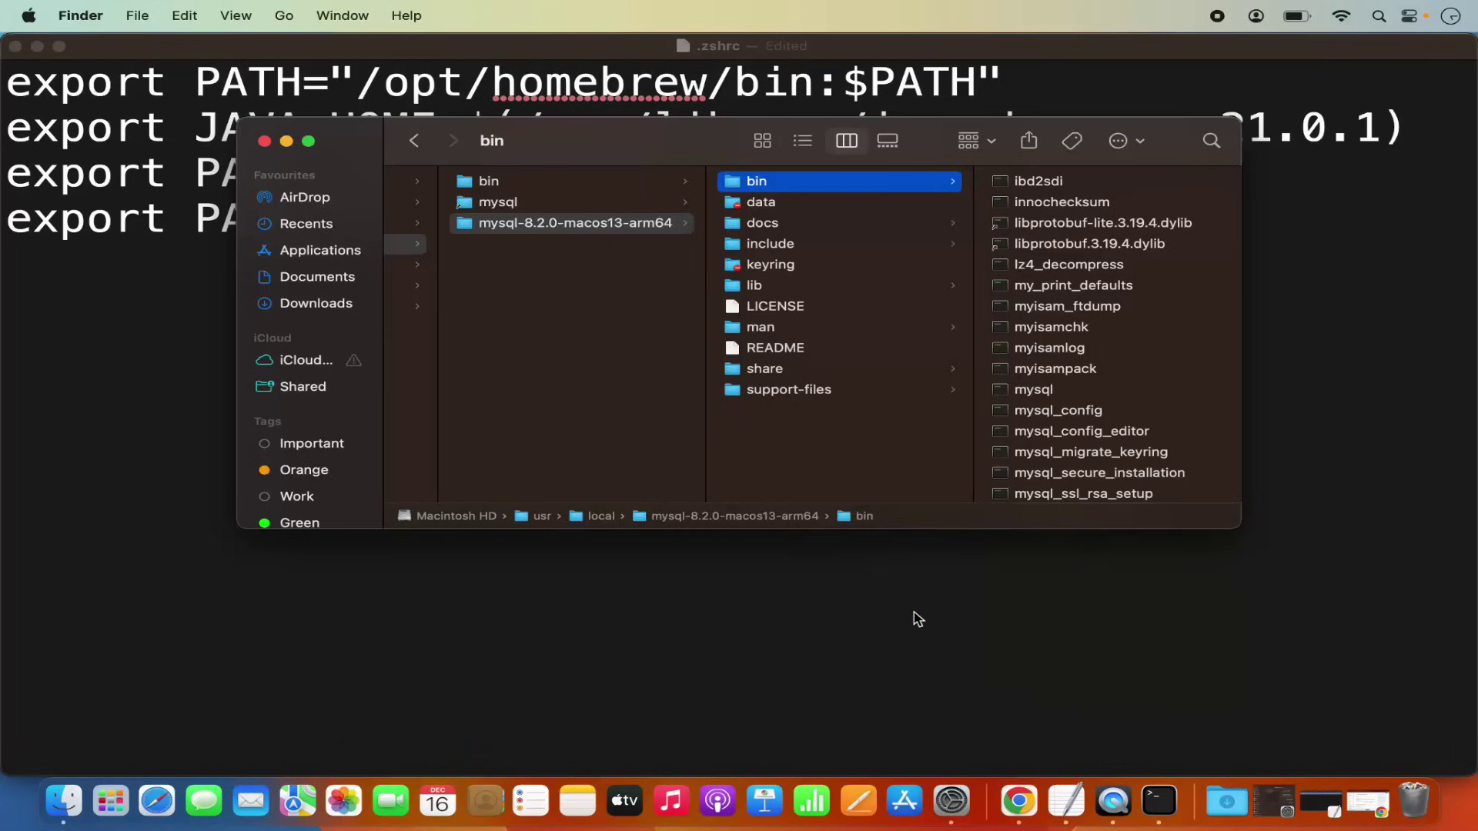
- Replace /usr/local/mysql/bin/ in the last line of .zshrc with the copied path /usr/local/mysql-8.2.0-macos13-arm64/bin
{"action": "left_click", "coordinate": [913, 612]}
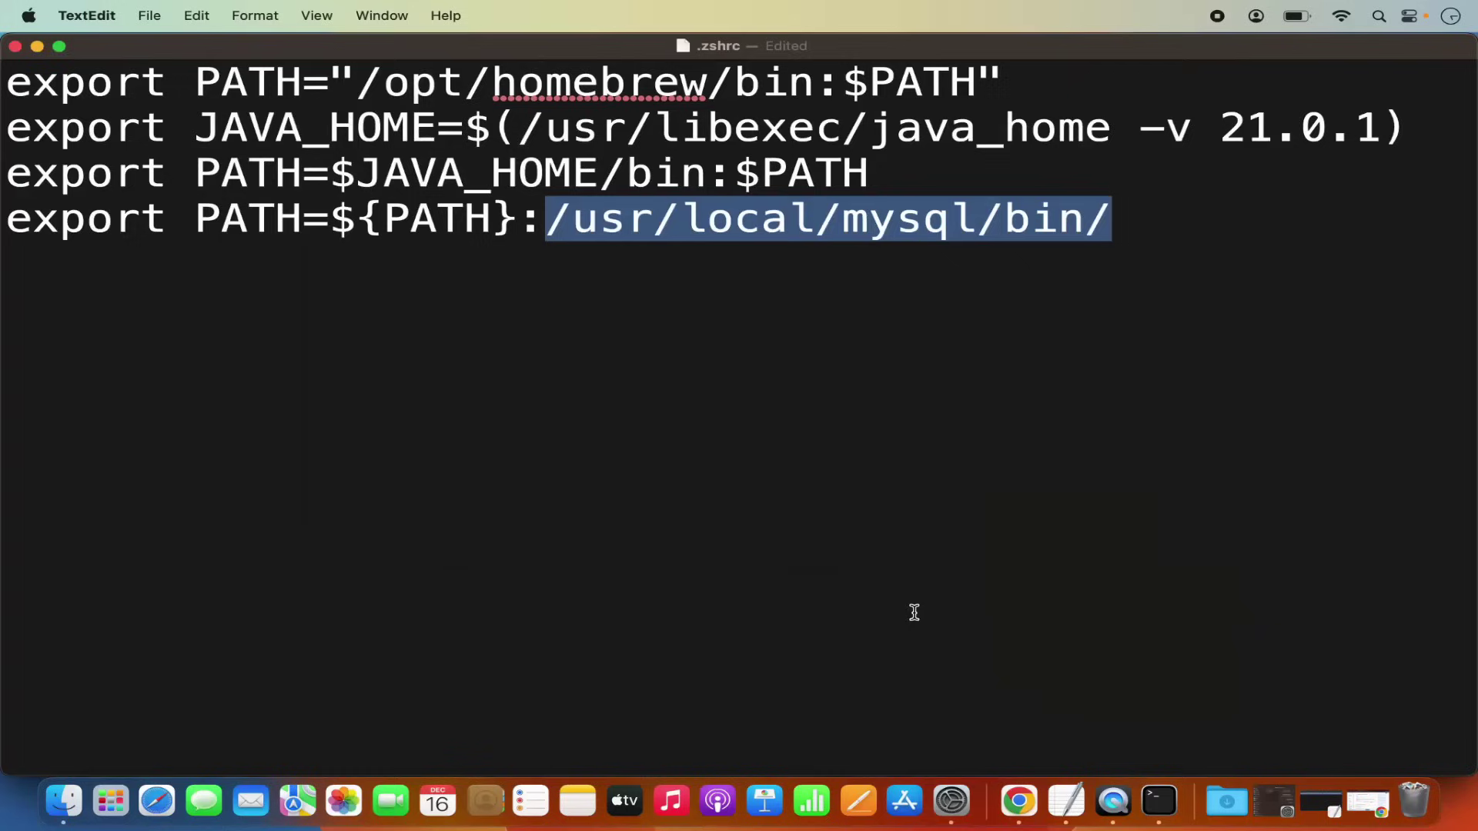
{"action": "left_click", "coordinate": [572, 219]}
{"action": "left_click_drag", "start_coordinate": [546, 219], "coordinate": [1103, 226]}
{"action": "key", "text": "super+v"}
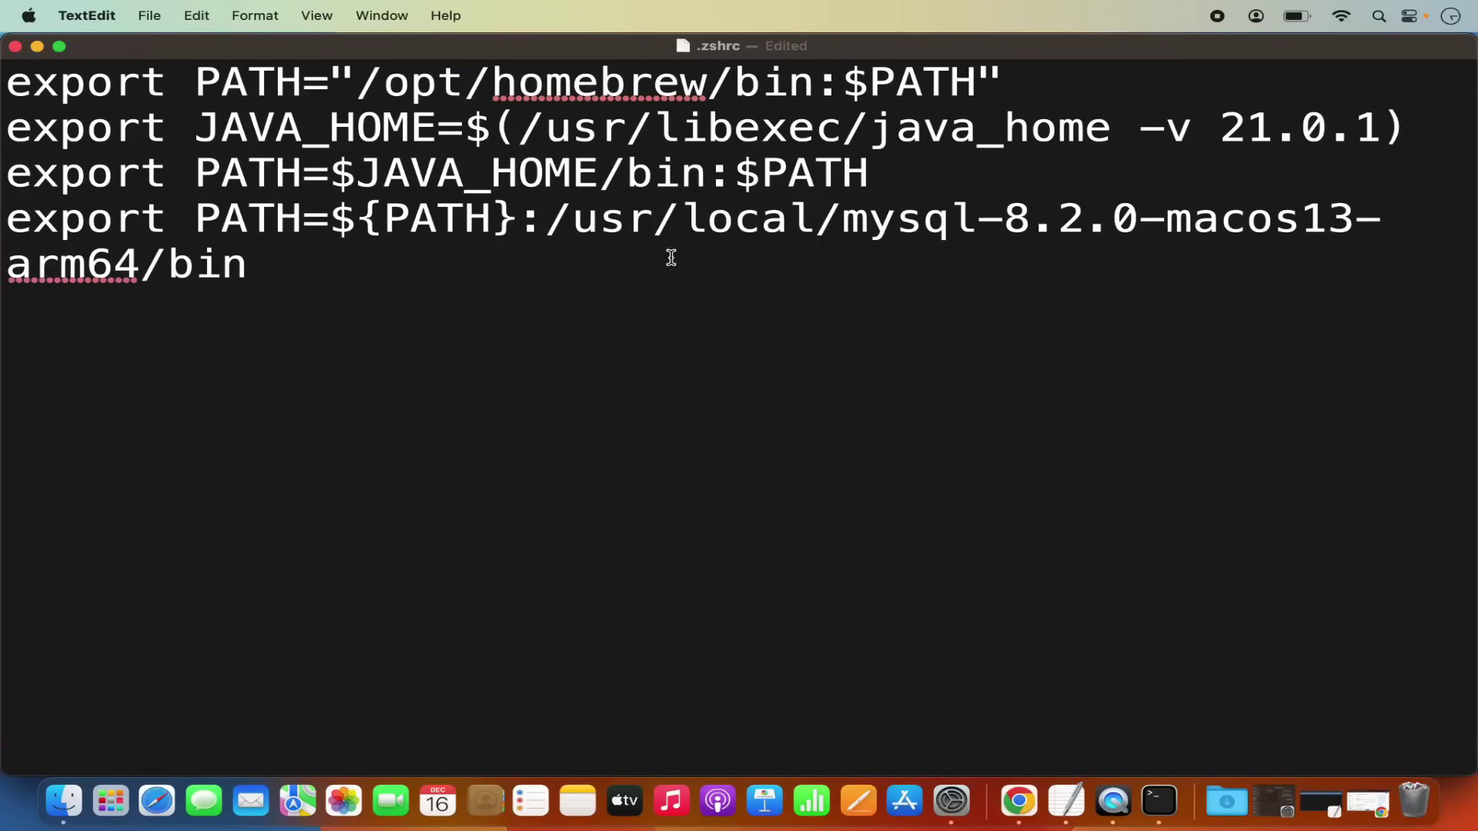
- Save and close the .zshrc file, and return to the Terminal window
{"action": "left_click", "coordinate": [150, 16]}
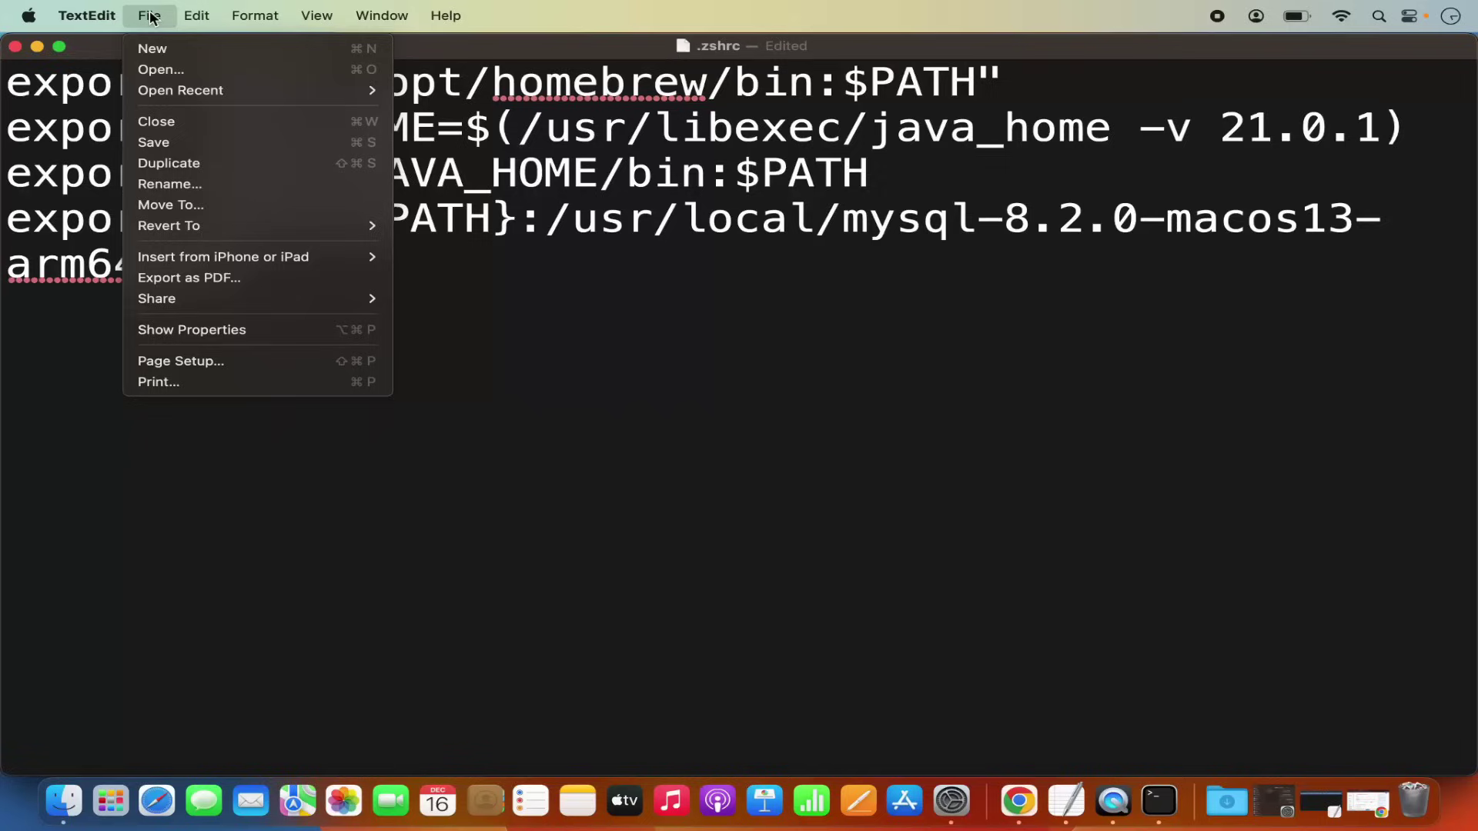
{"action": "left_click", "coordinate": [169, 144]}
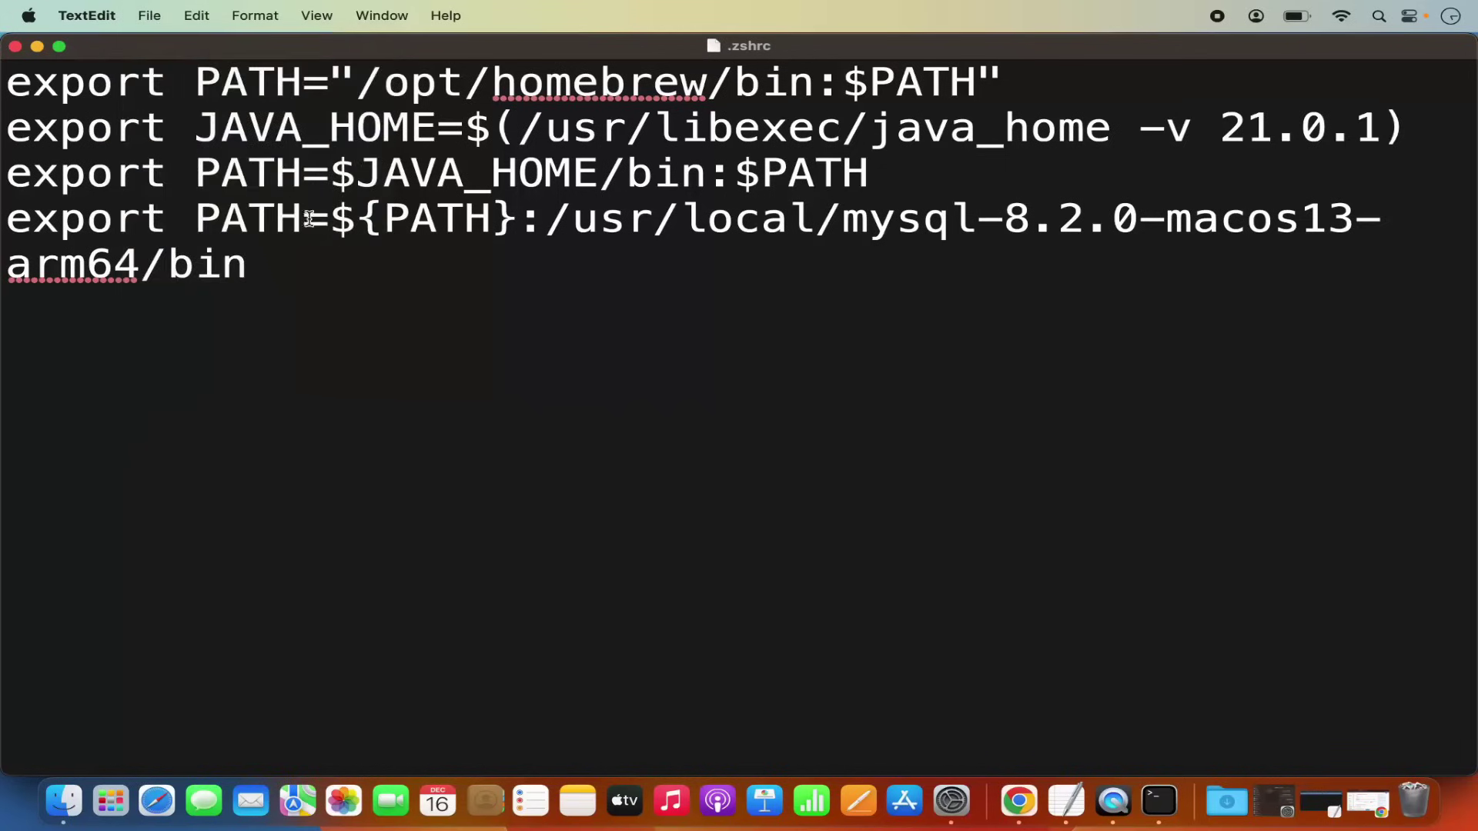
{"action": "left_click", "coordinate": [16, 47]}
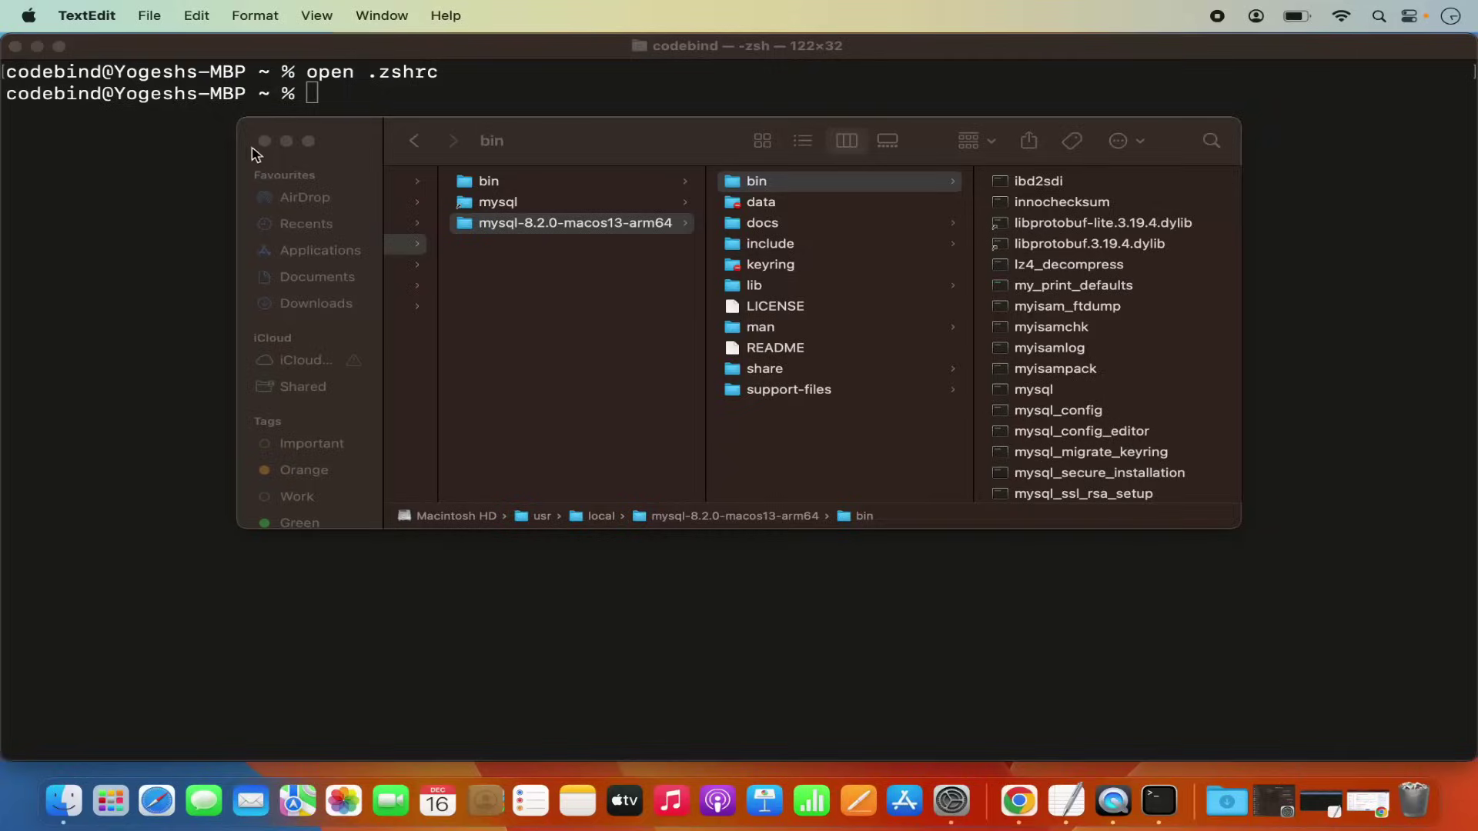
{"action": "left_click", "coordinate": [204, 150]}
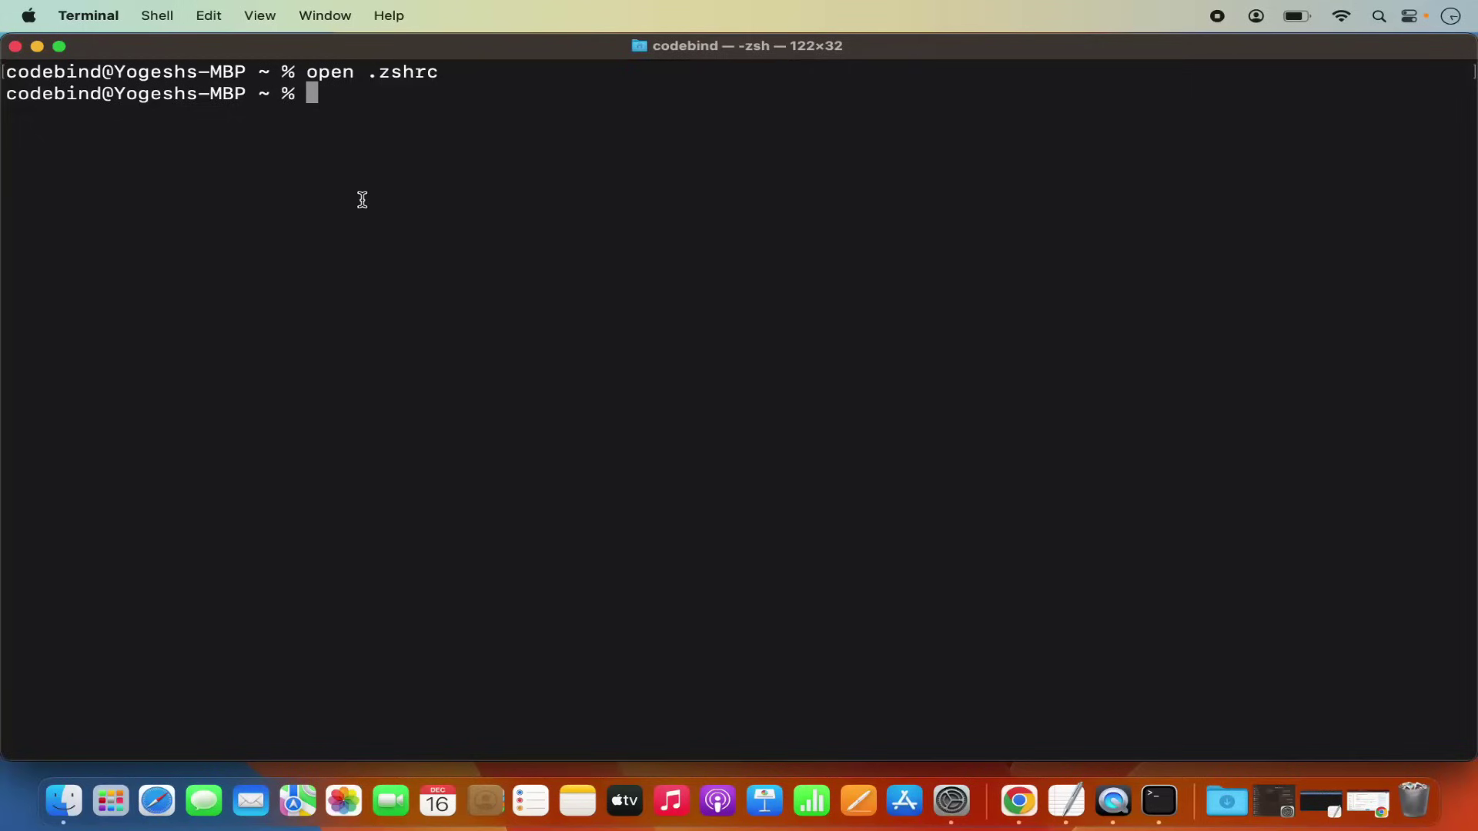
- Run source .zshrc to reload the shell configuration
{"action": "type", "text": "source"}
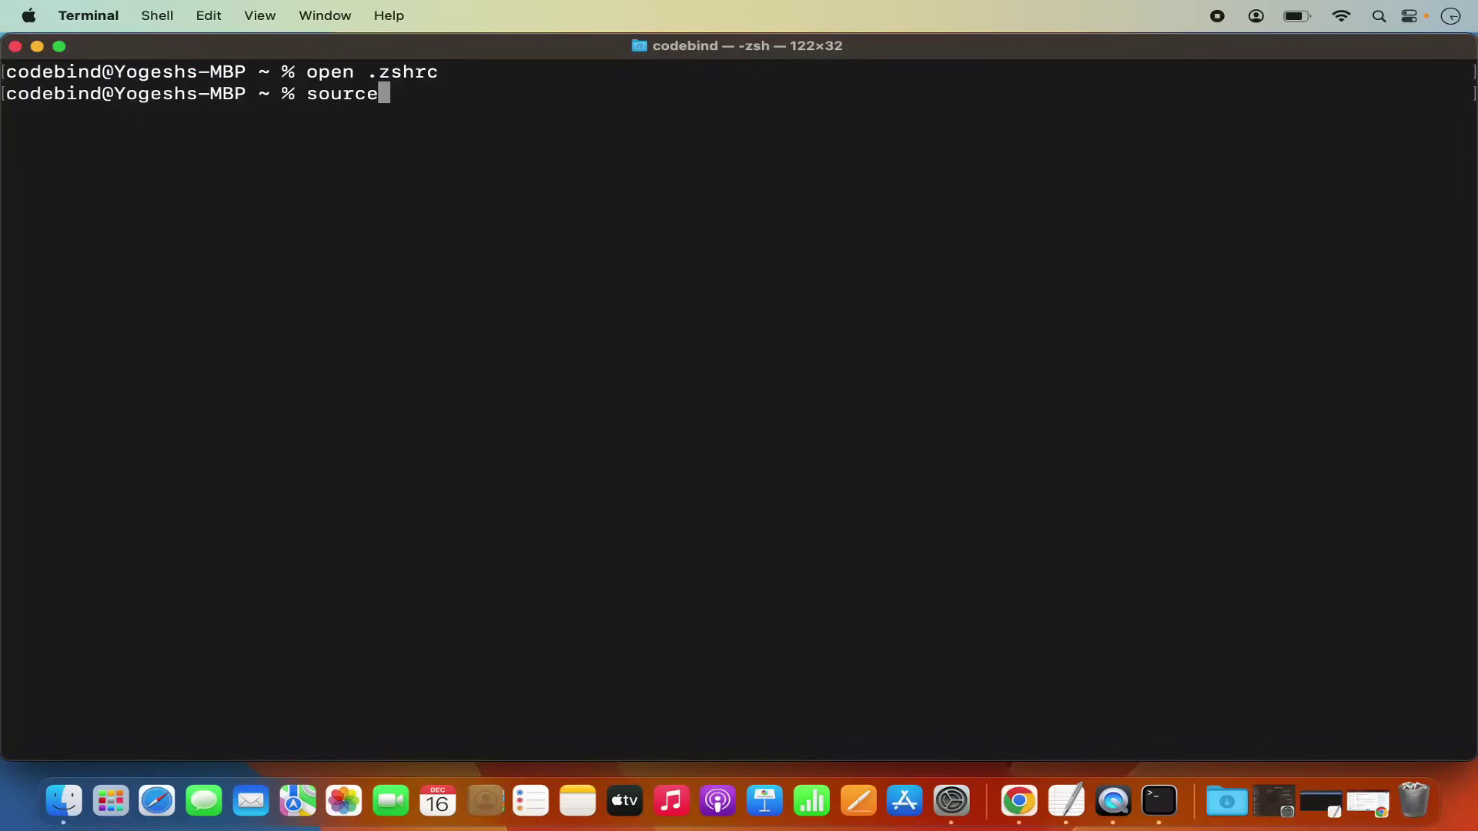
{"action": "type", "text": " .zsh"}
{"action": "key", "text": "Tab"}
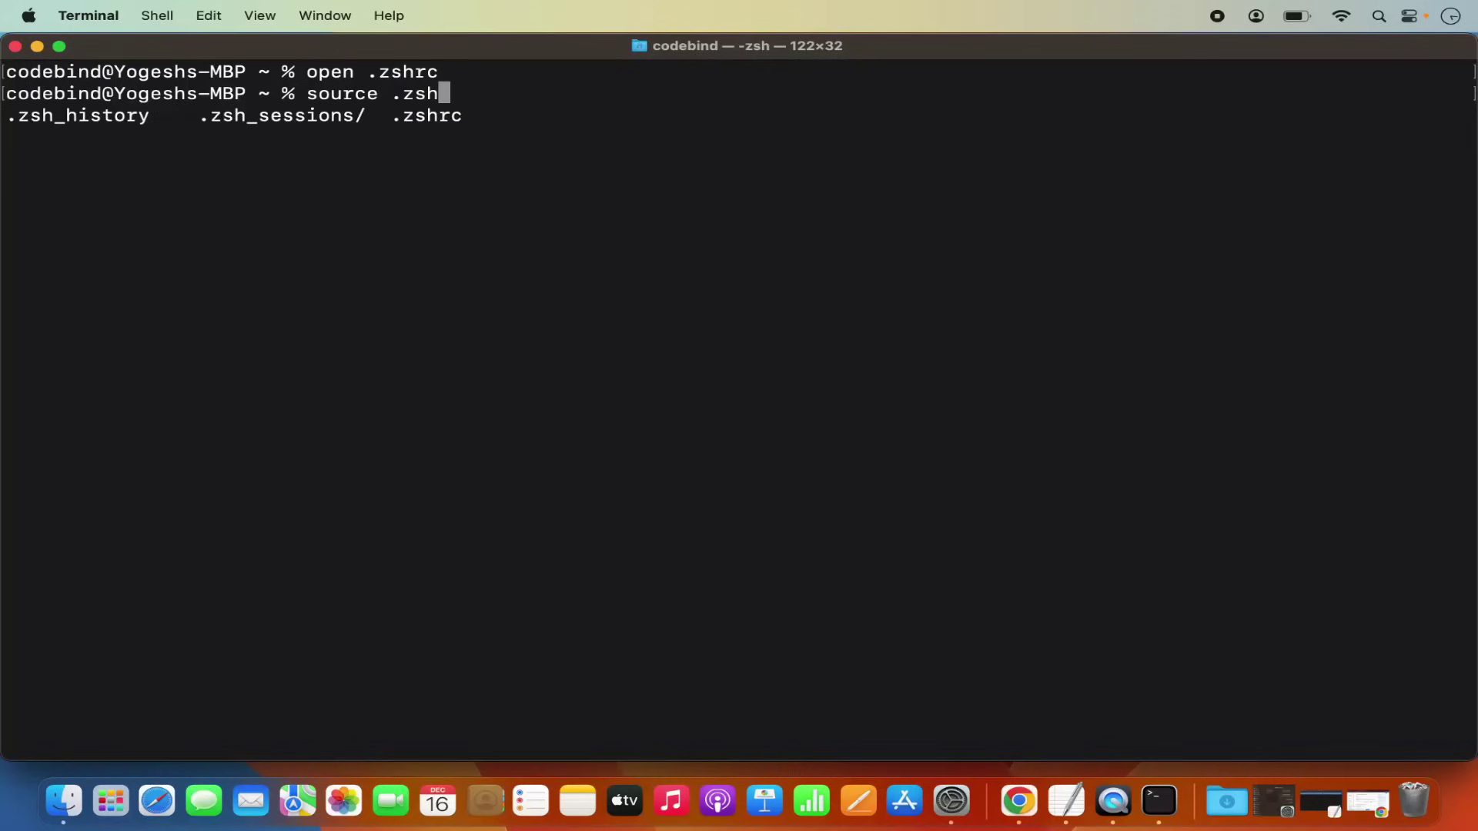
{"action": "type", "text": "rc"}
{"action": "key", "text": "Return"}
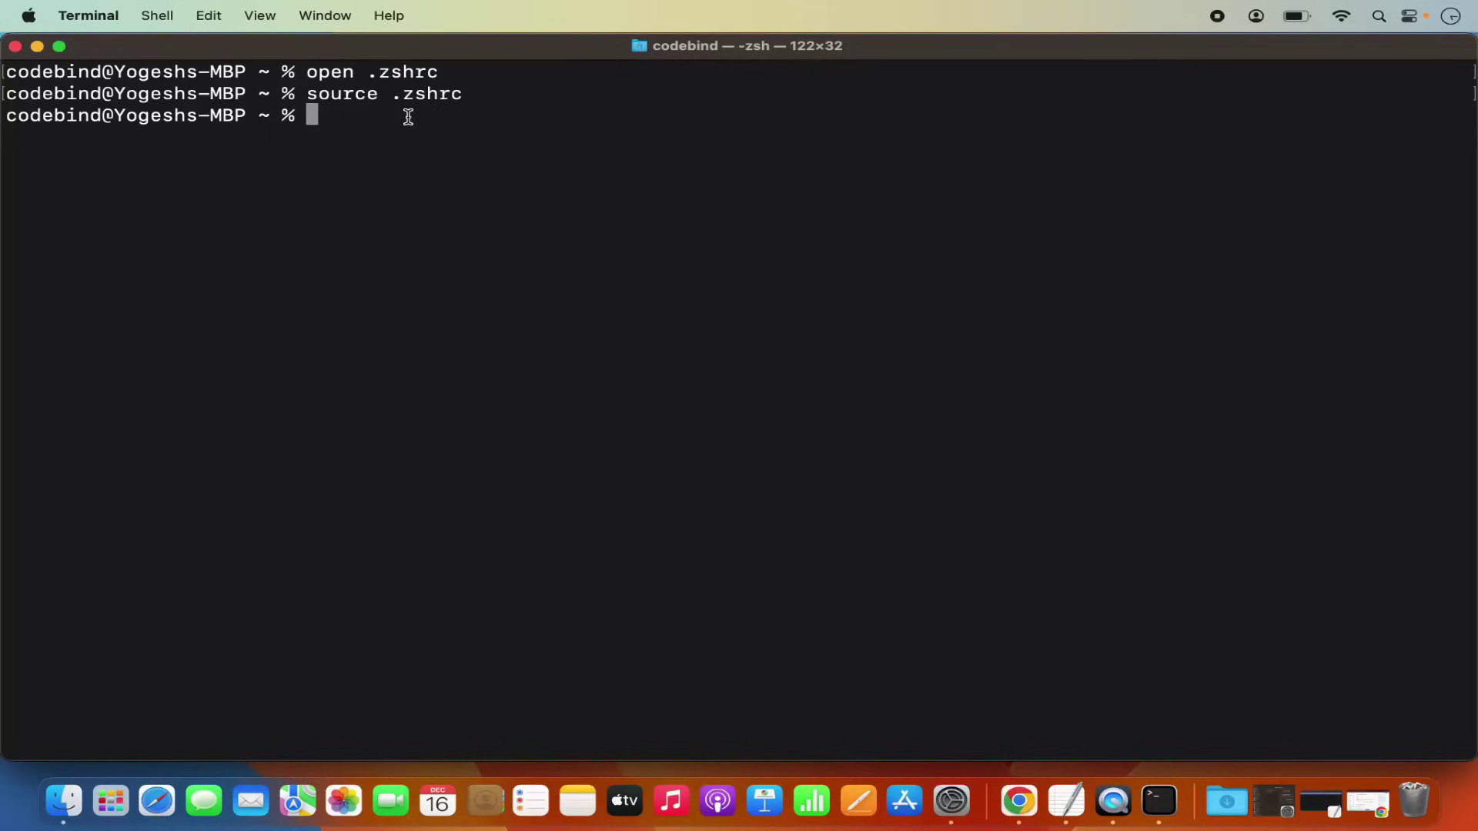
- Recall and run mysql -u root -p, and log in with the MySQL root password
{"action": "key", "text": "Up"}
{"action": "key", "text": "Up"}
{"action": "key", "text": "Up"}
{"action": "key", "text": "Up"}
{"action": "key", "text": "Return"}
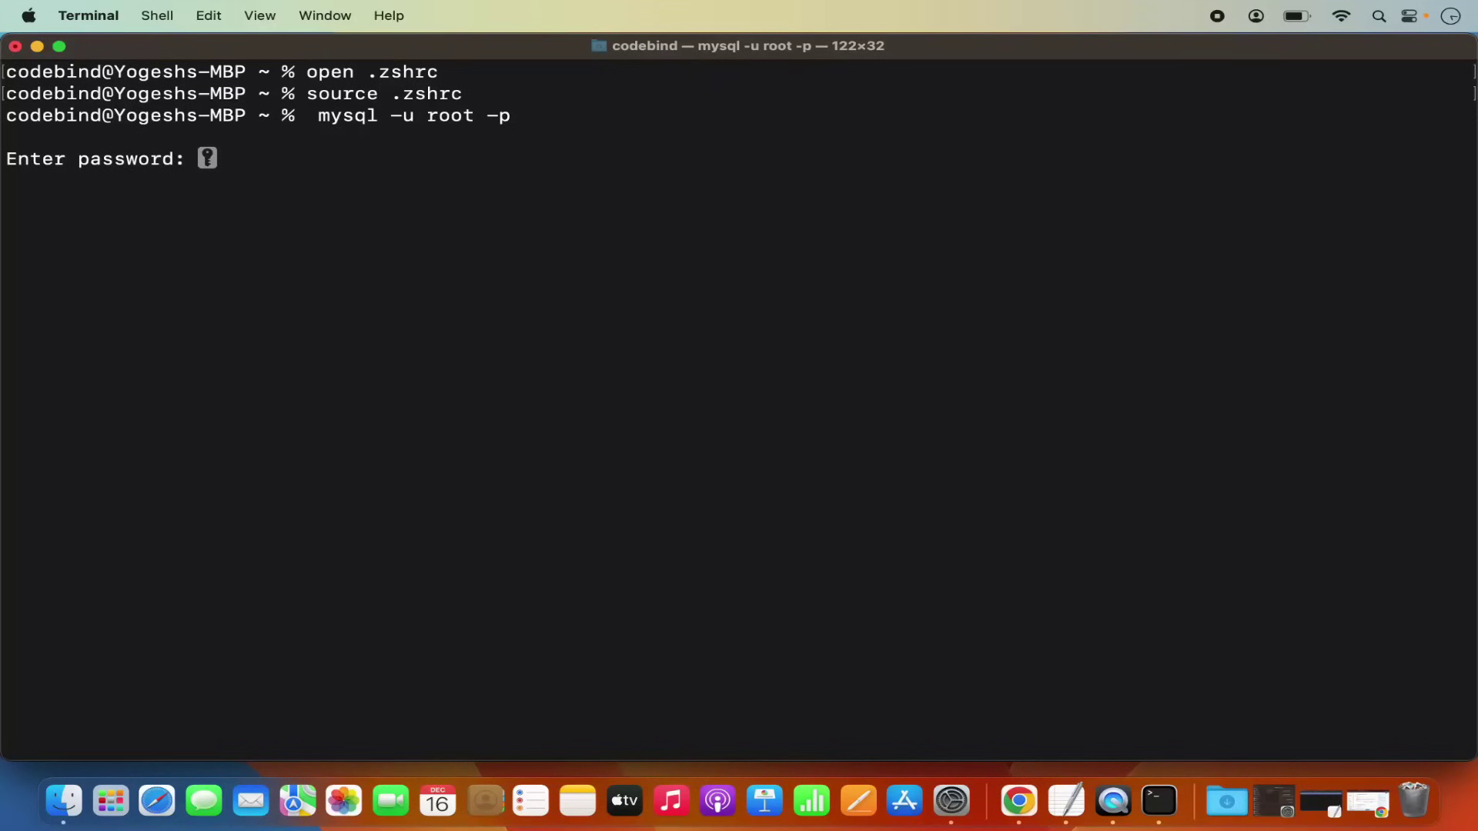
{"action": "key", "text": "Return"}
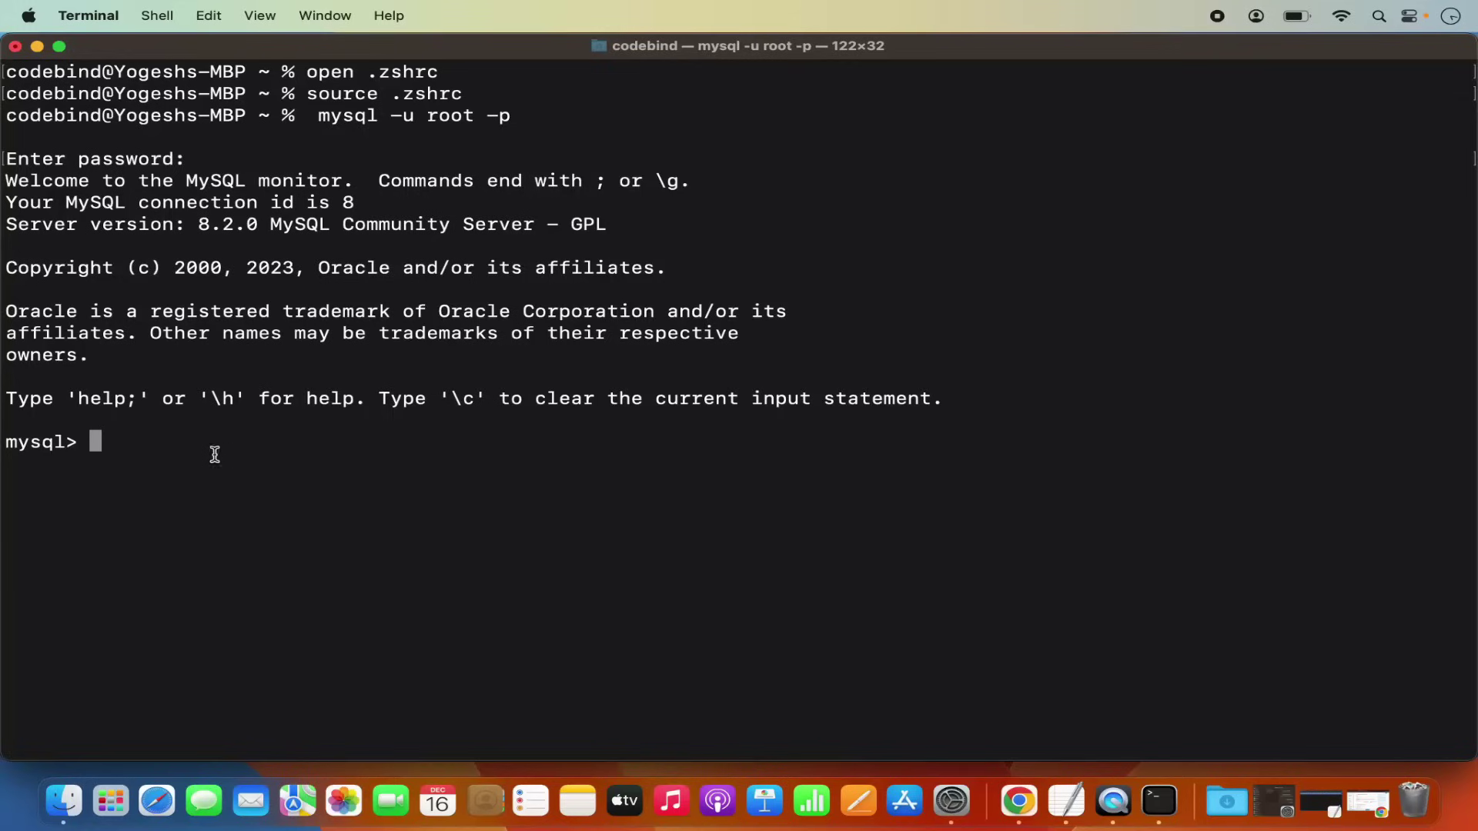
- Run show database; at the MySQL prompt, and rerun it corrected to show databases; to list the databases
{"action": "type", "text": "show database;"}
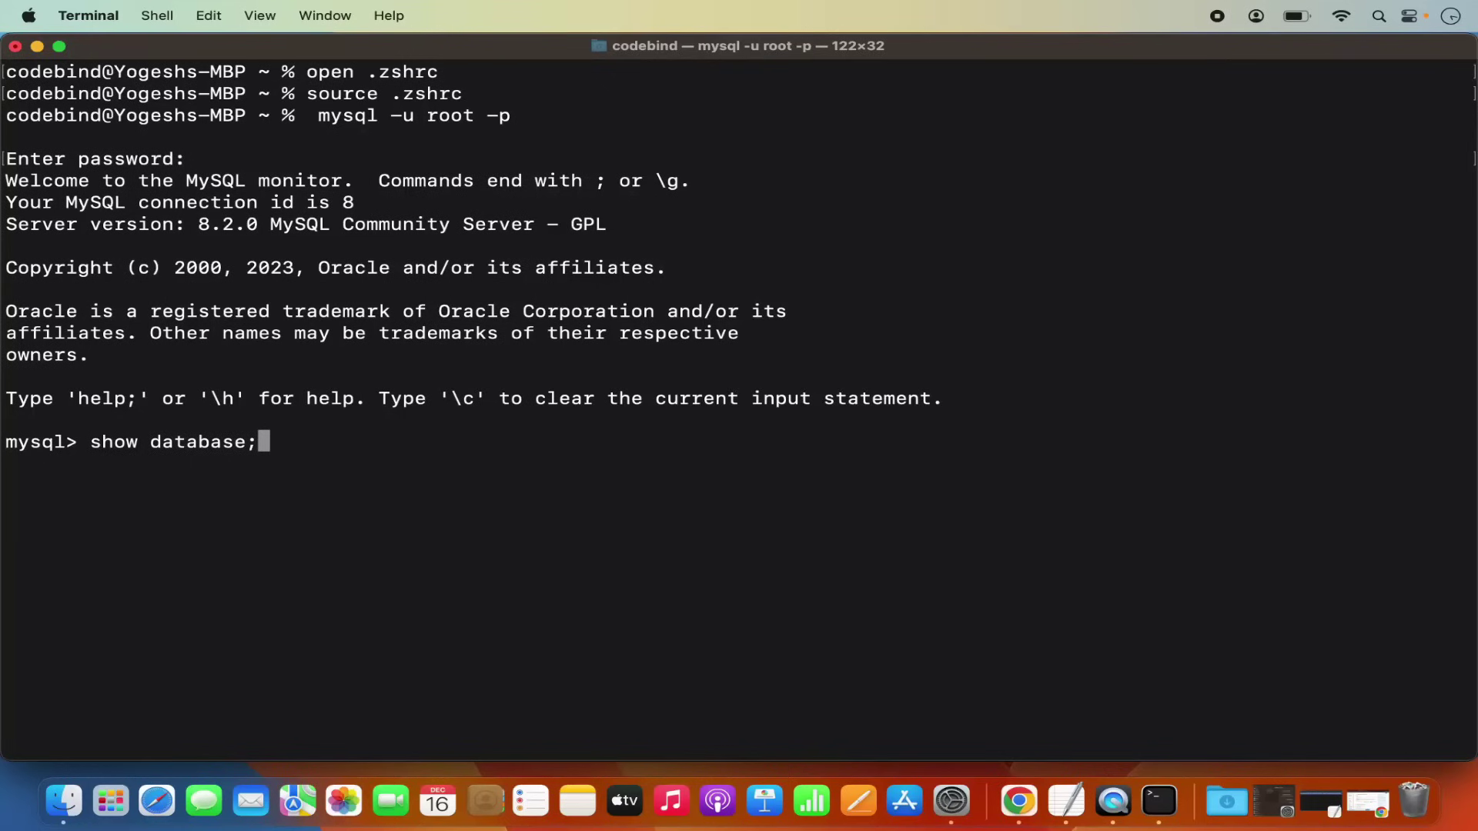
{"action": "key", "text": "Return"}
{"action": "key", "text": "Up"}
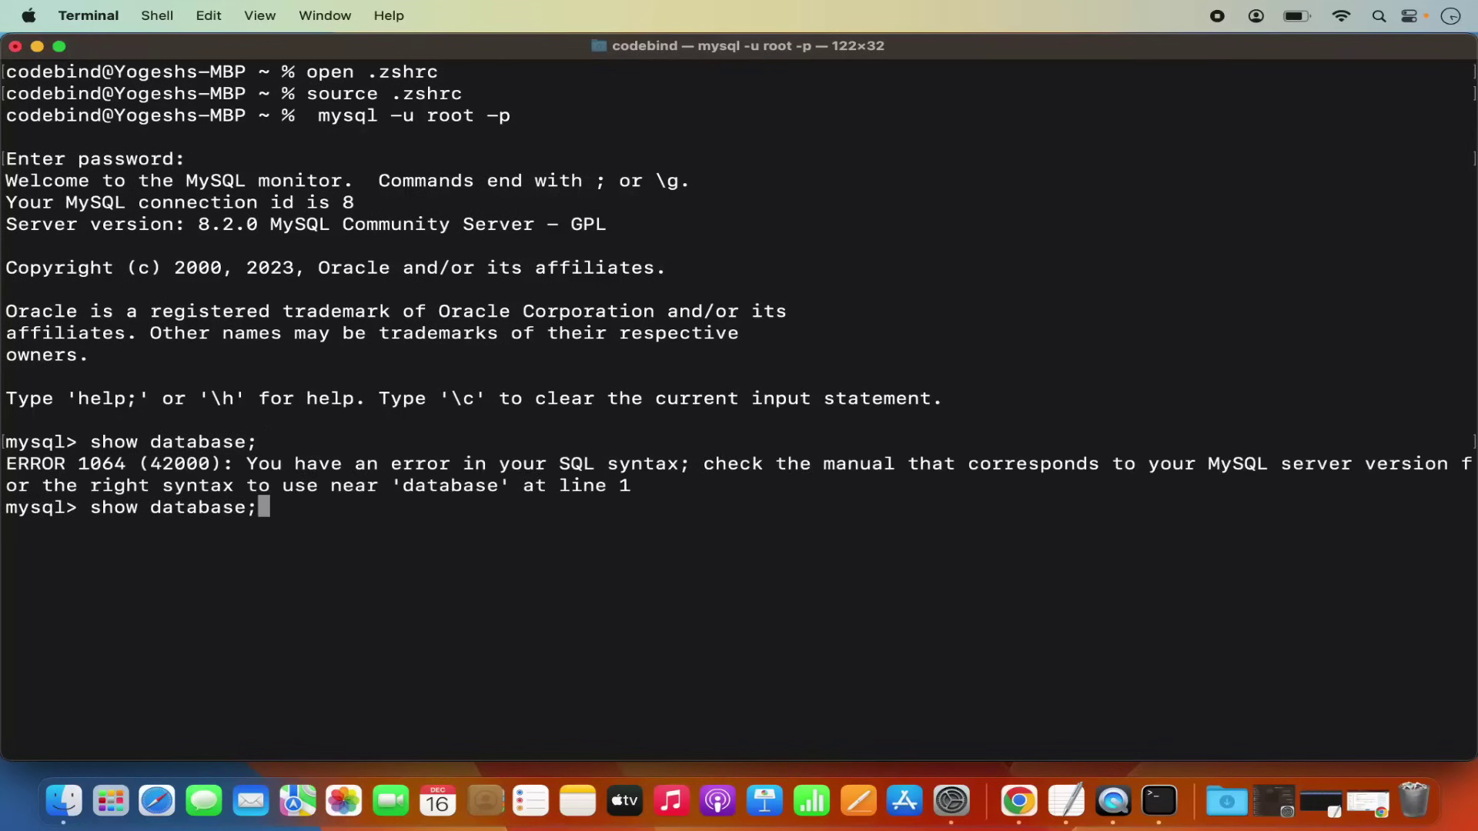
{"action": "key", "text": "Left"}
{"action": "type", "text": "s"}
{"action": "key", "text": "Return"}
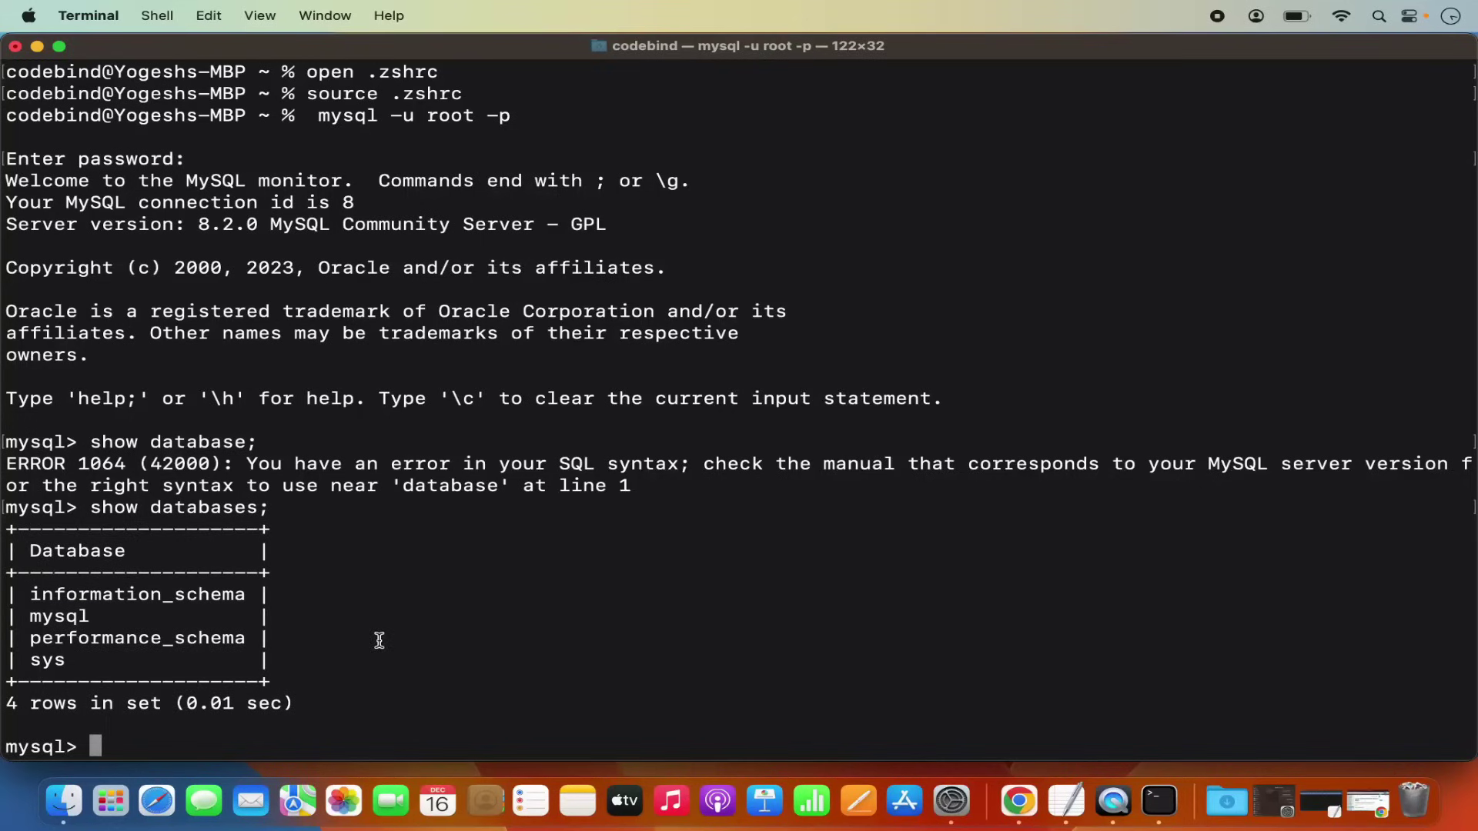
- Create a new database named demo with create database demo;
{"action": "type", "text": "create database"}
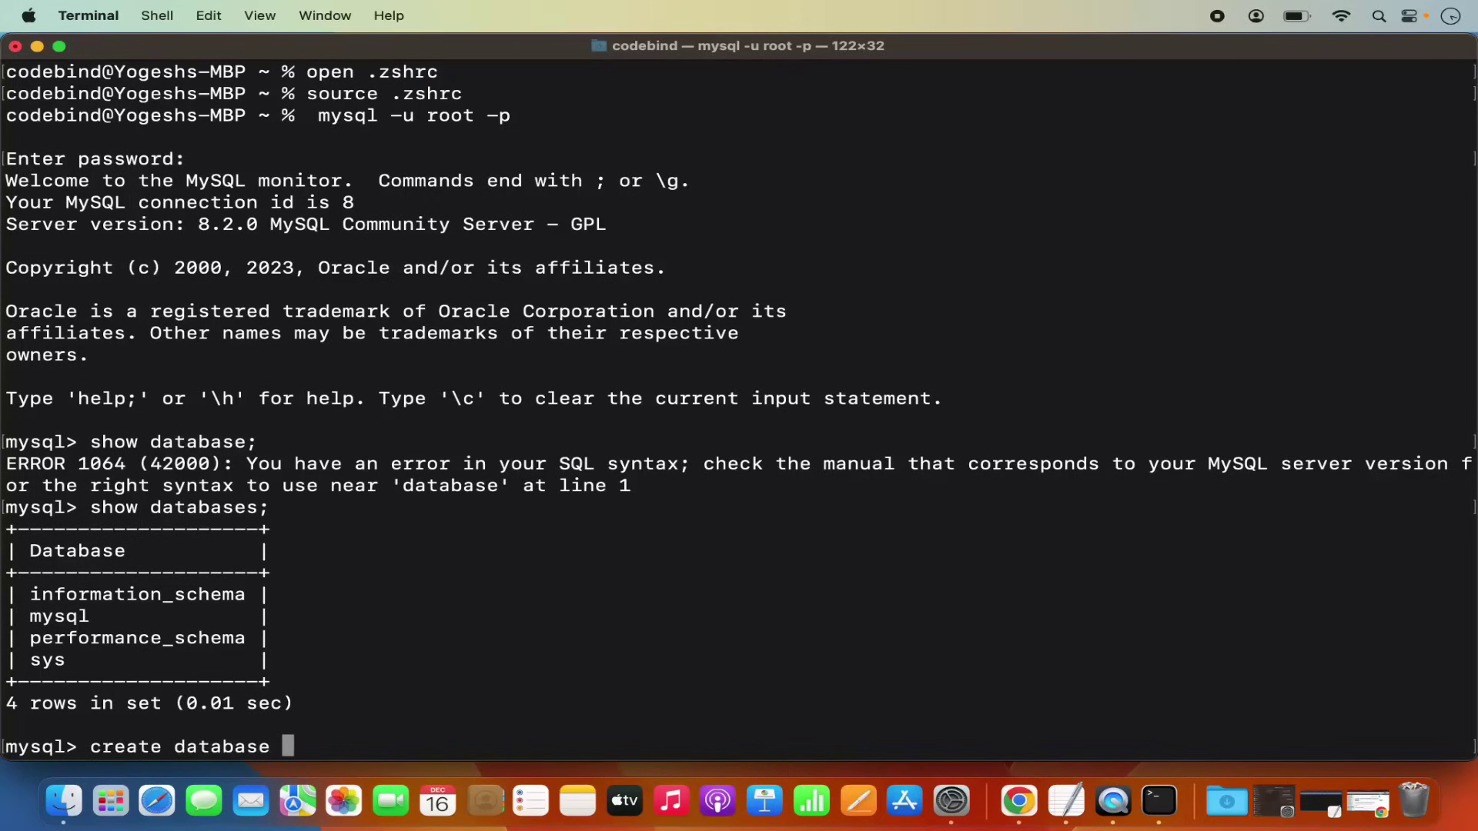
{"action": "type", "text": " demo;"}
{"action": "key", "text": "Return"}
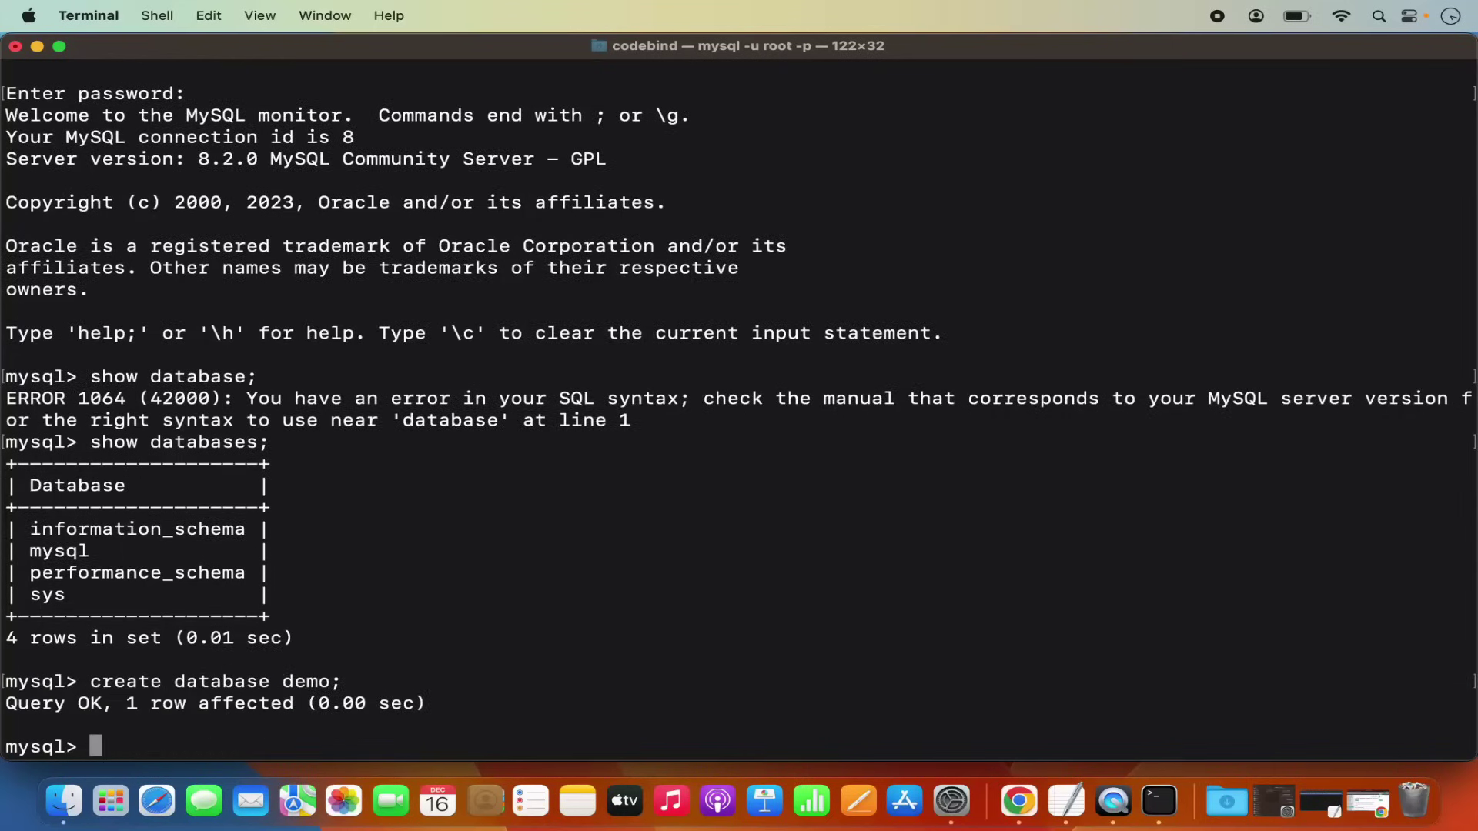
- Run show databases; again, check the list for the demo entry, and hide the Terminal window
{"action": "key", "text": "Up"}
{"action": "key", "text": "Up"}
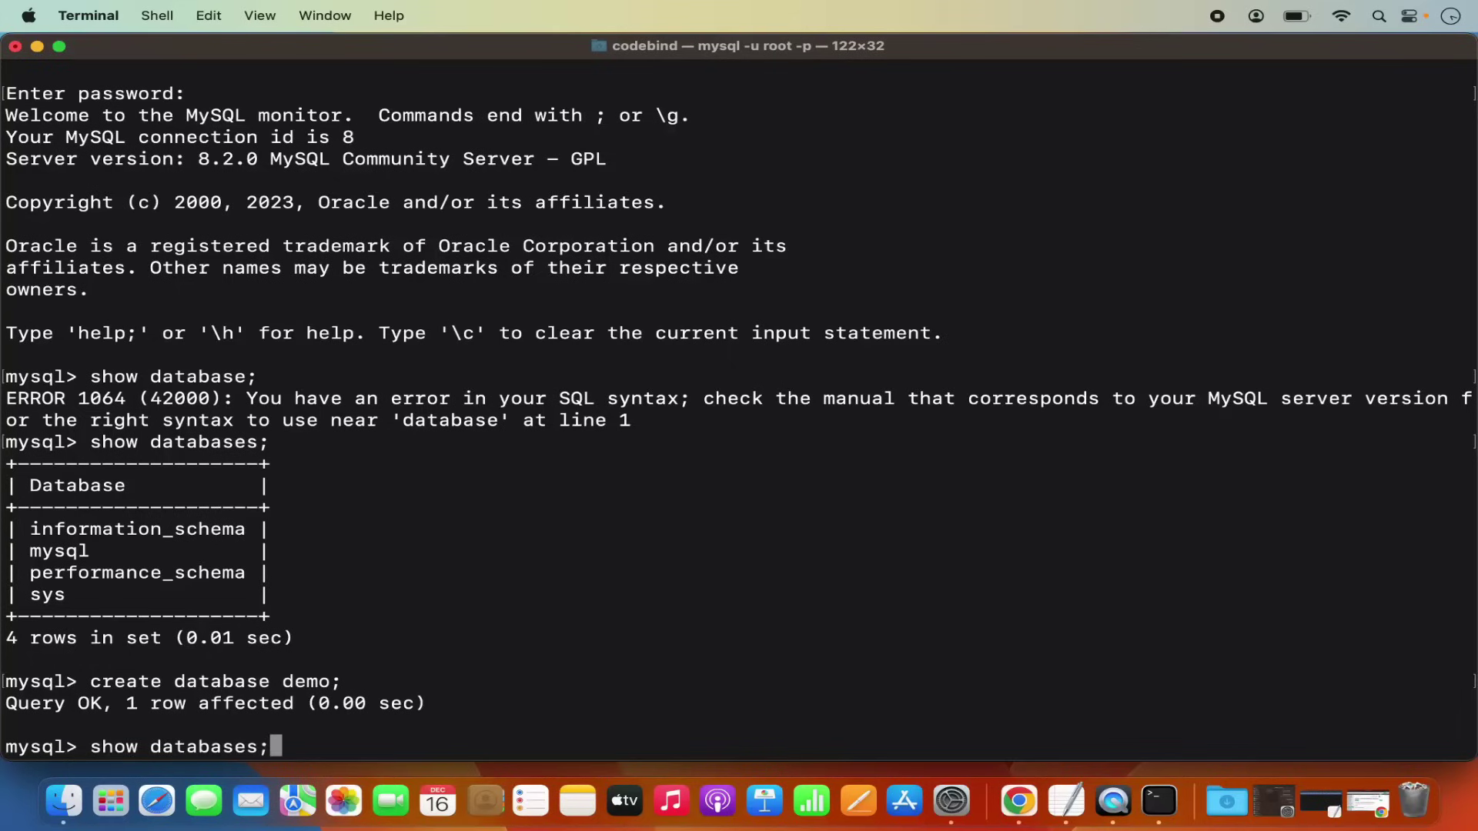
{"action": "key", "text": "Return"}
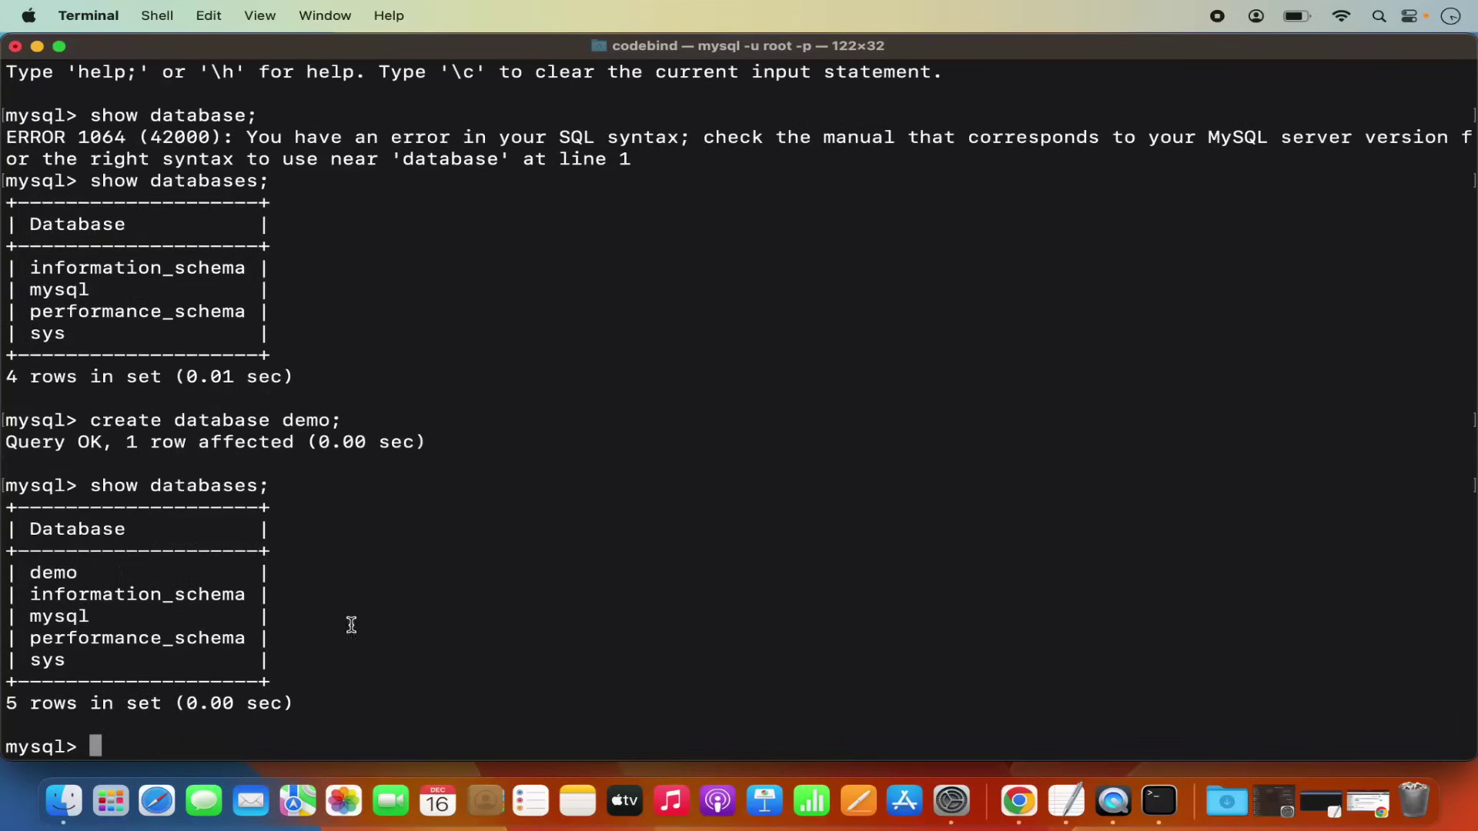
{"action": "triple_click", "coordinate": [60, 576]}
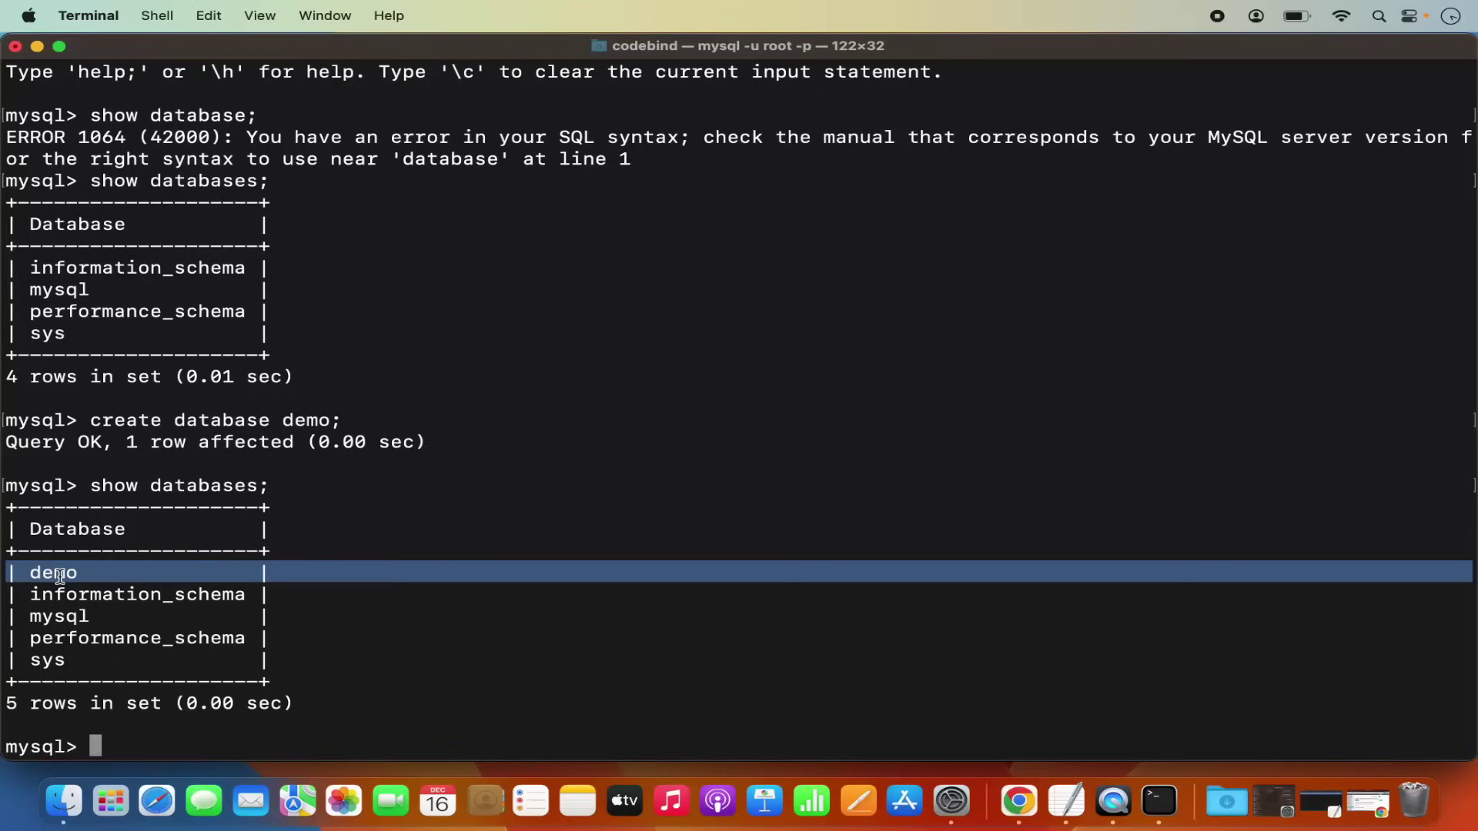
{"action": "left_click", "coordinate": [59, 576]}
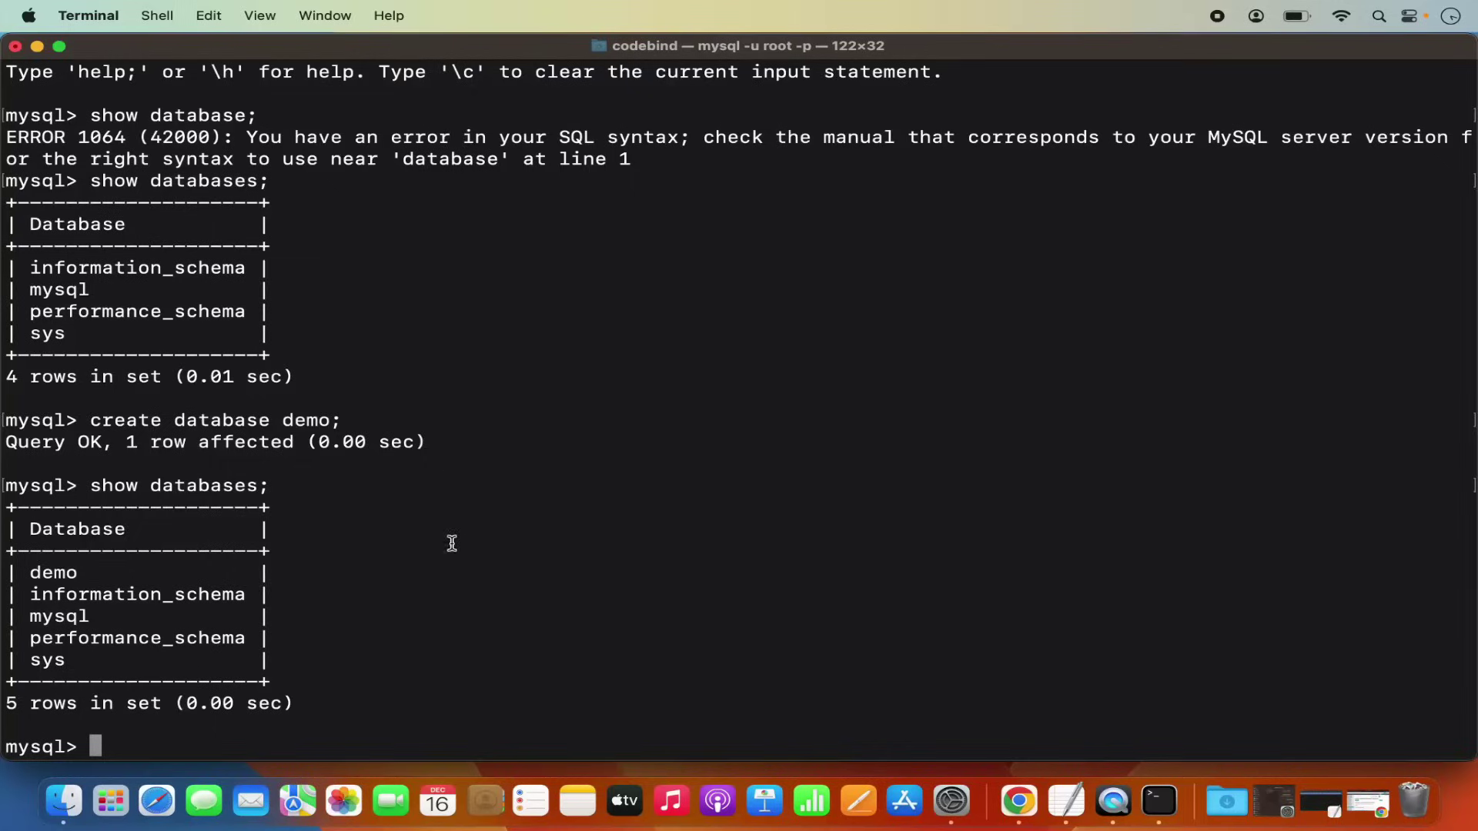
{"action": "key", "text": "super+h"}
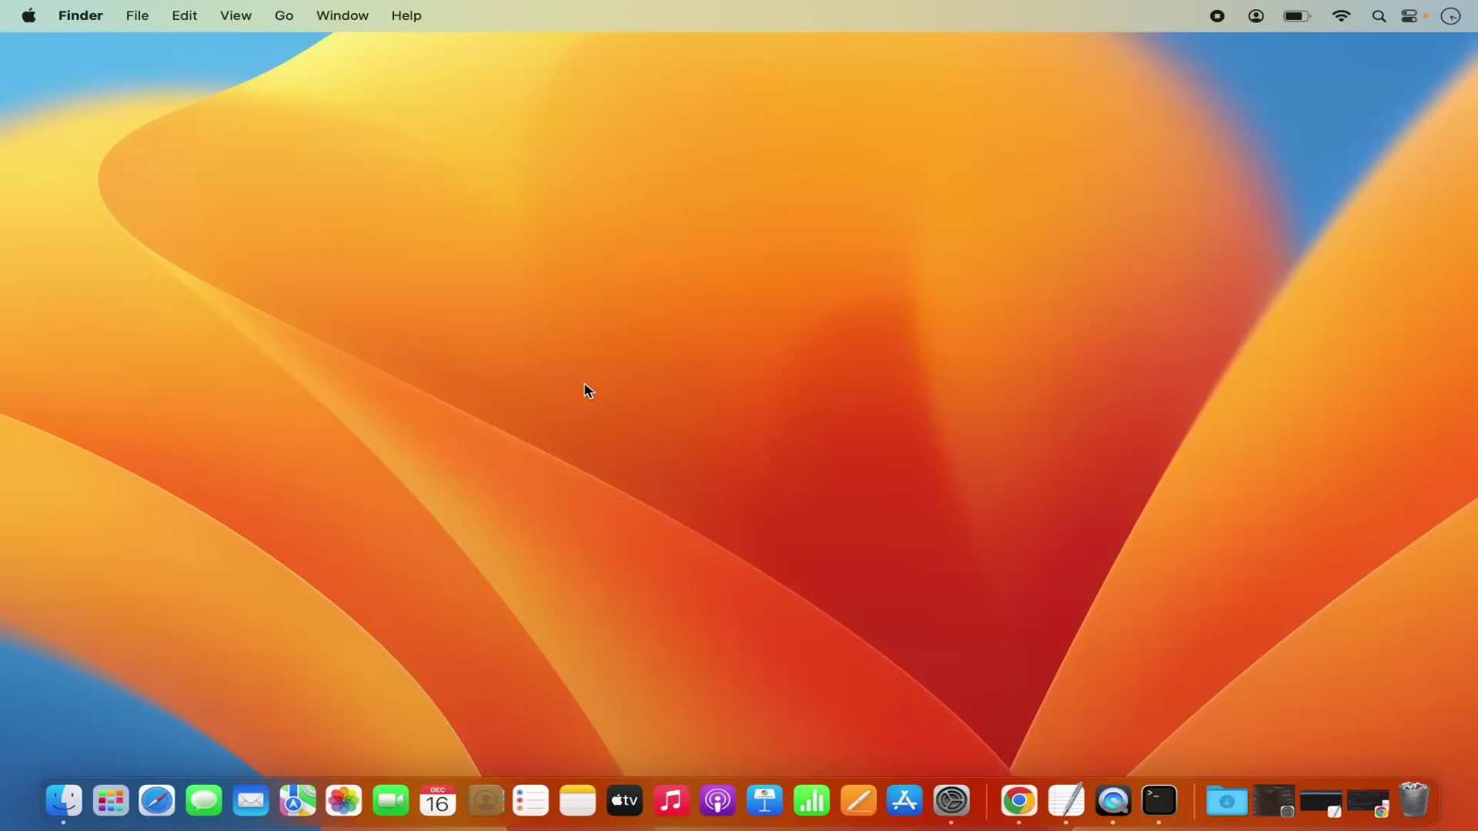
- Switch to Chrome, open the MySQL website from the search results, and go to its MySQL Community (GPL) Downloads page
{"action": "key", "text": "super+Tab"}
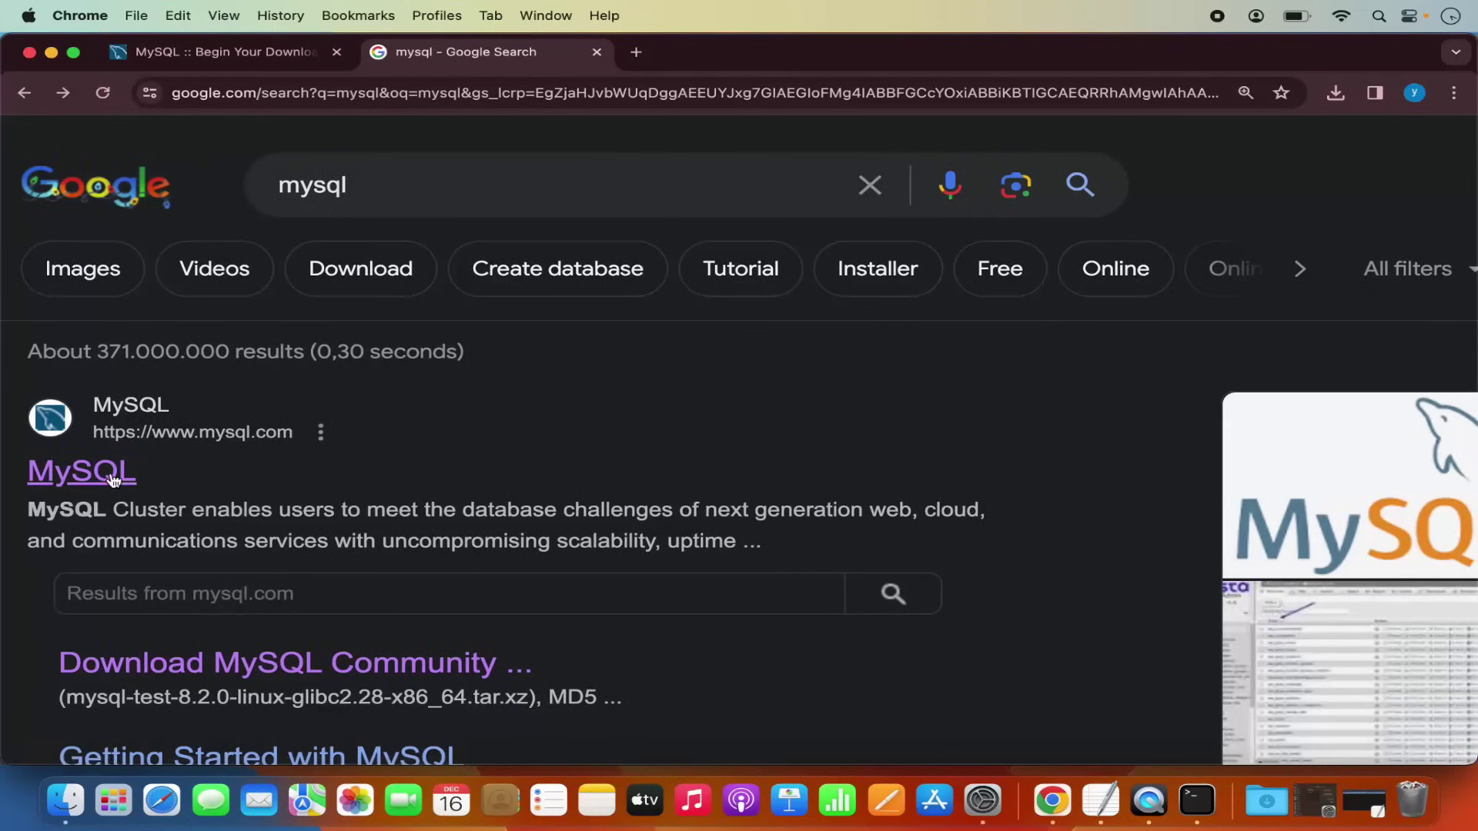
{"action": "left_click", "coordinate": [104, 472]}
{"action": "key", "text": "super+0"}
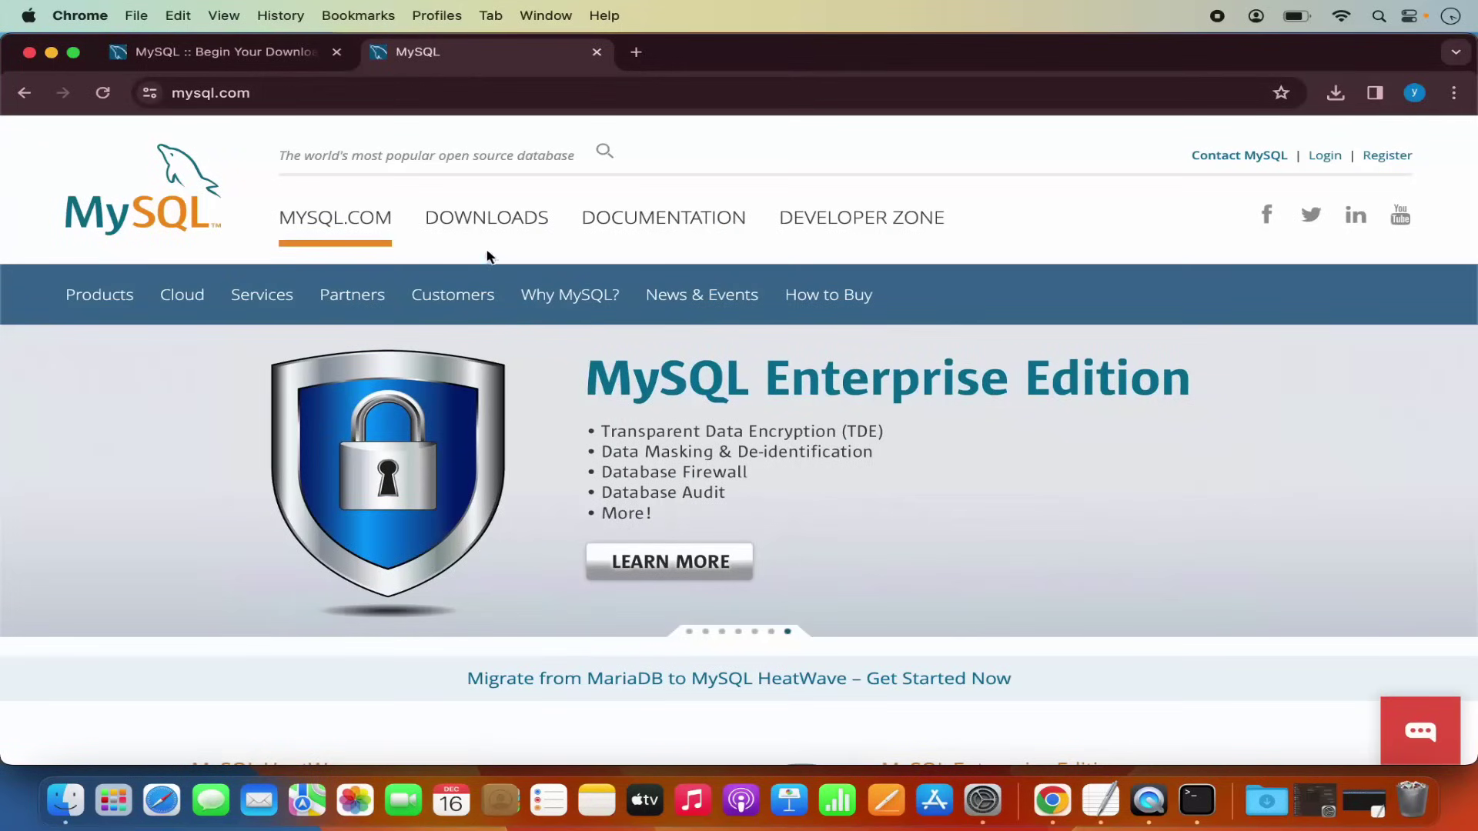
{"action": "left_click", "coordinate": [494, 230]}
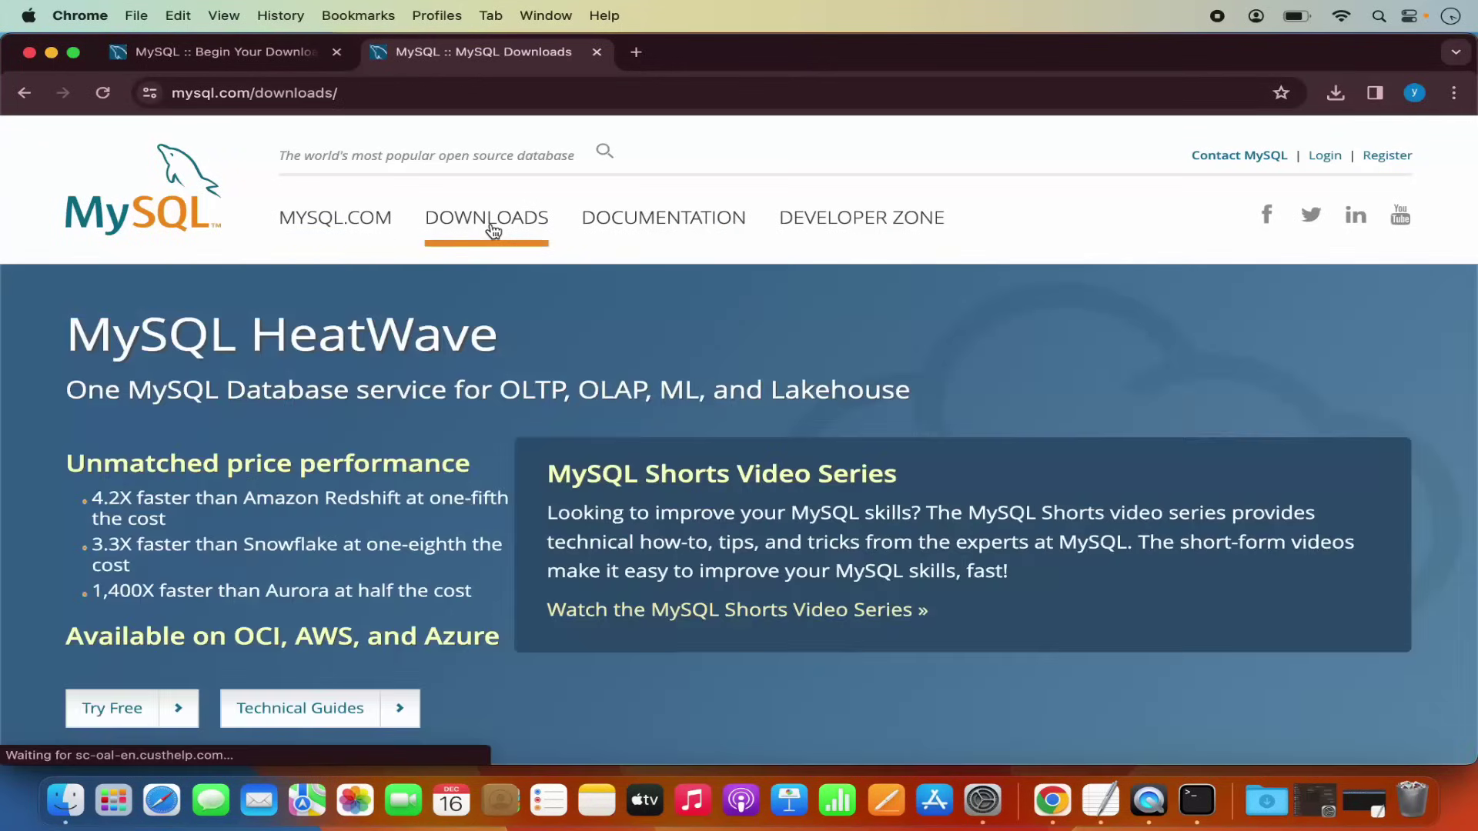
{"action": "scroll", "coordinate": [432, 496], "scroll_direction": "down", "scroll_amount": 7}
{"action": "scroll", "coordinate": [432, 497], "scroll_direction": "down", "scroll_amount": 3}
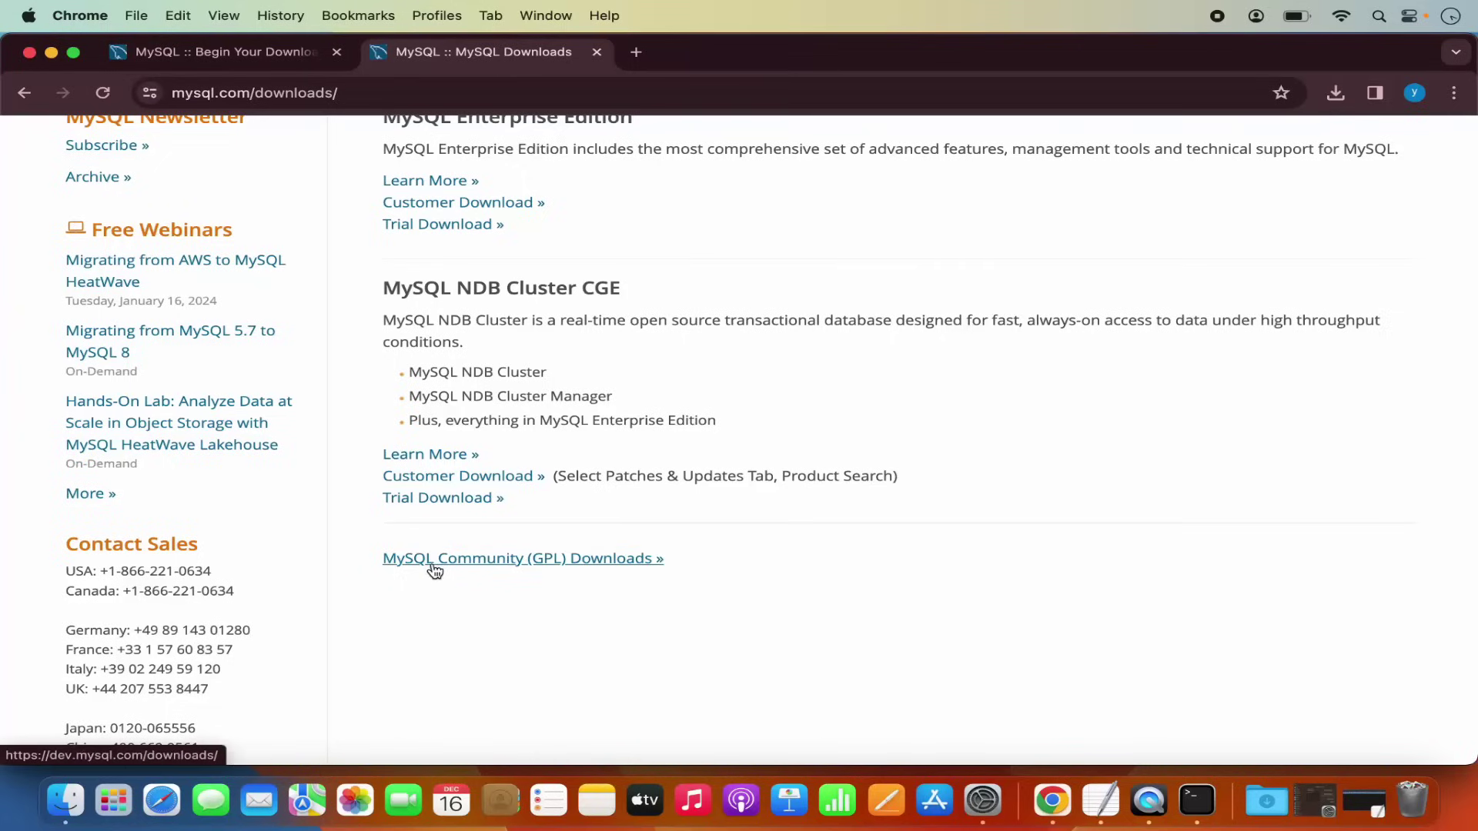
{"action": "left_click", "coordinate": [495, 570]}
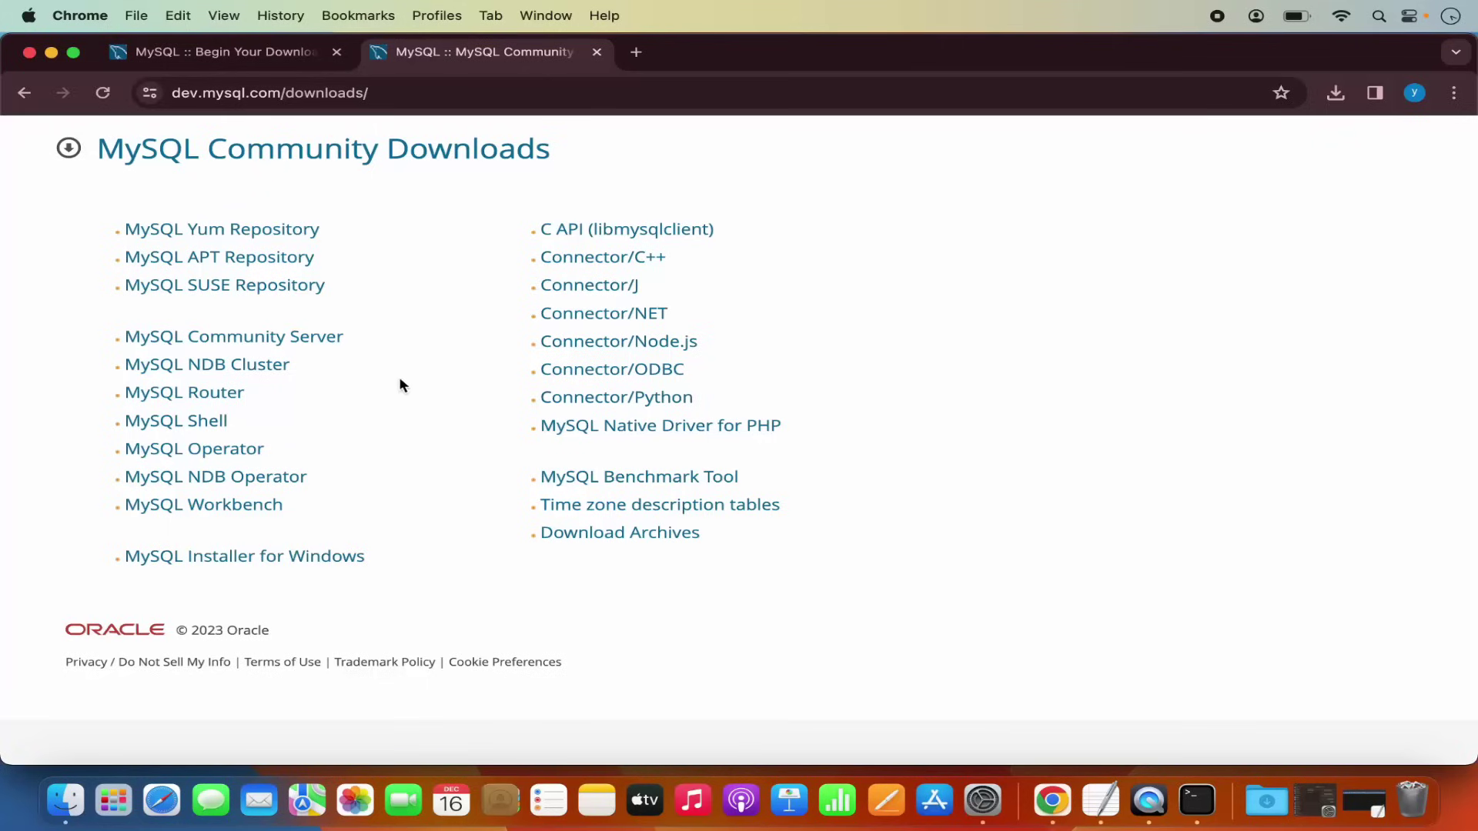
- Download the MySQL Workbench 8.0.34 DMG archive for macOS (ARM, 64-bit) without logging in to an Oracle account
{"action": "left_click", "coordinate": [204, 506]}
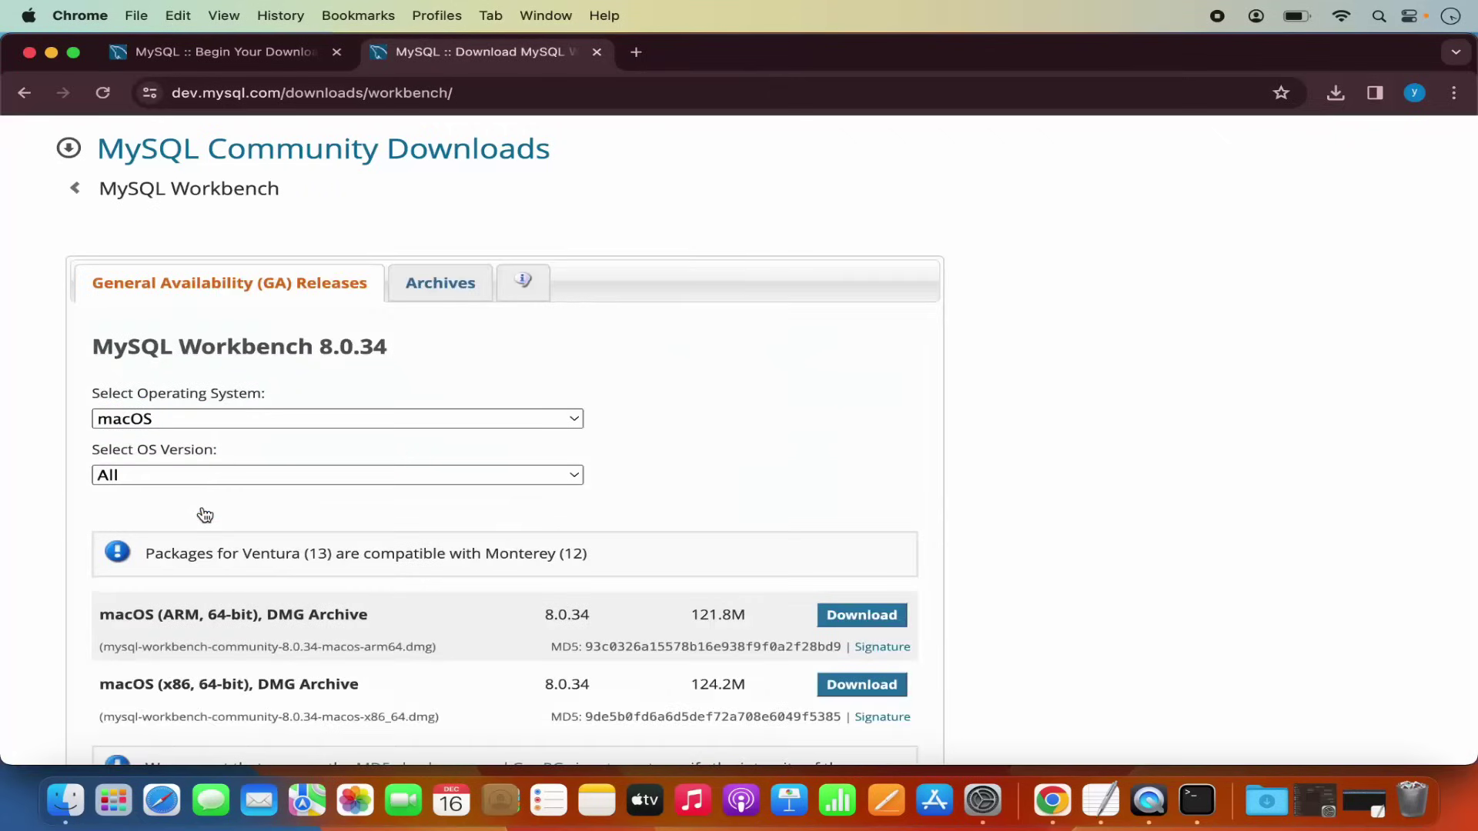
{"action": "scroll", "coordinate": [306, 531], "scroll_direction": "down", "scroll_amount": 3}
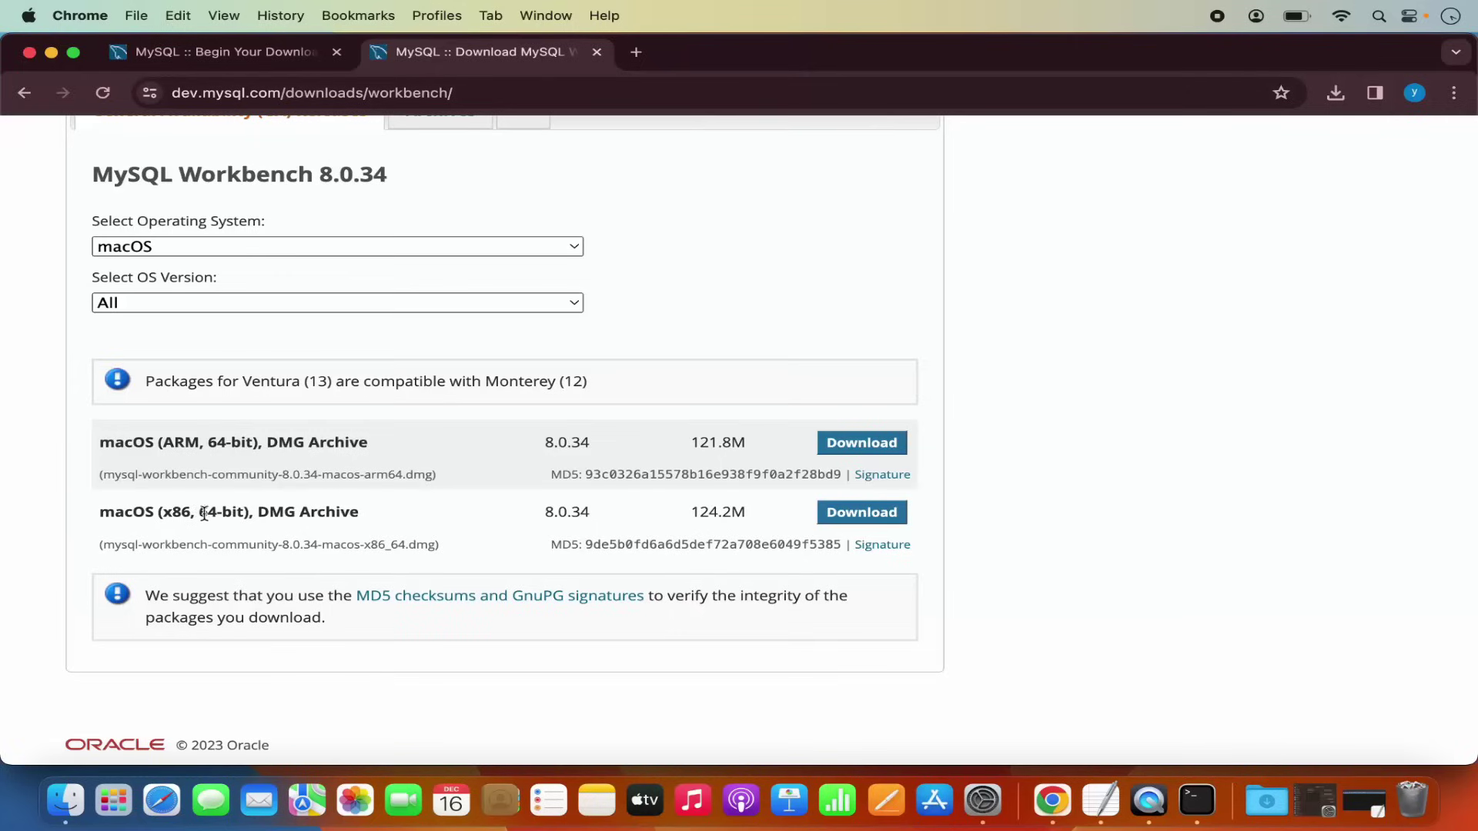
{"action": "left_click", "coordinate": [869, 448]}
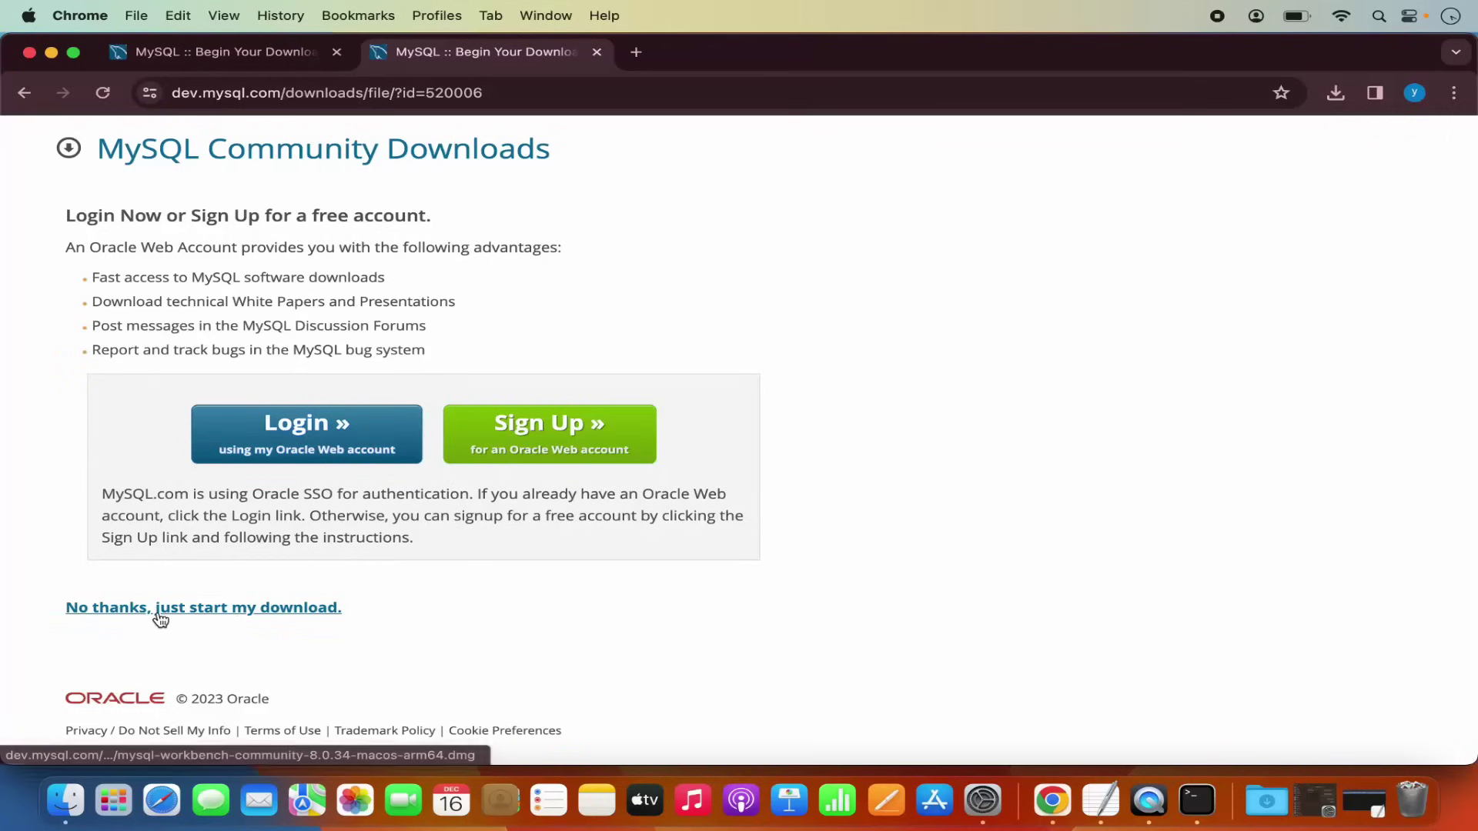
{"action": "left_click", "coordinate": [202, 614]}
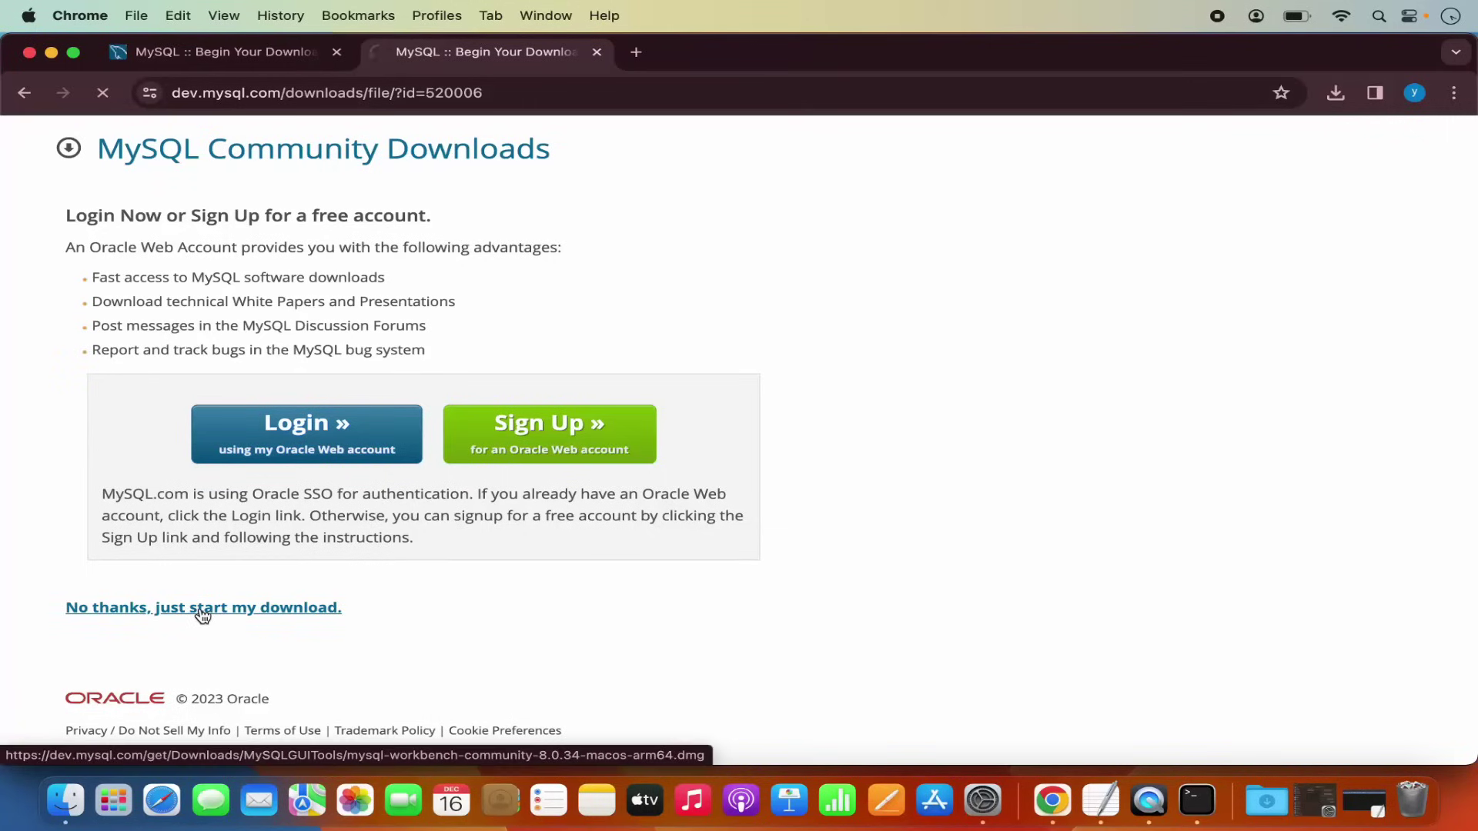
- Open the downloaded mysql-workbench-community-8.0.34-macos-arm64.dmg and minimize the browser behind the installer window
{"action": "left_click", "coordinate": [1329, 100]}
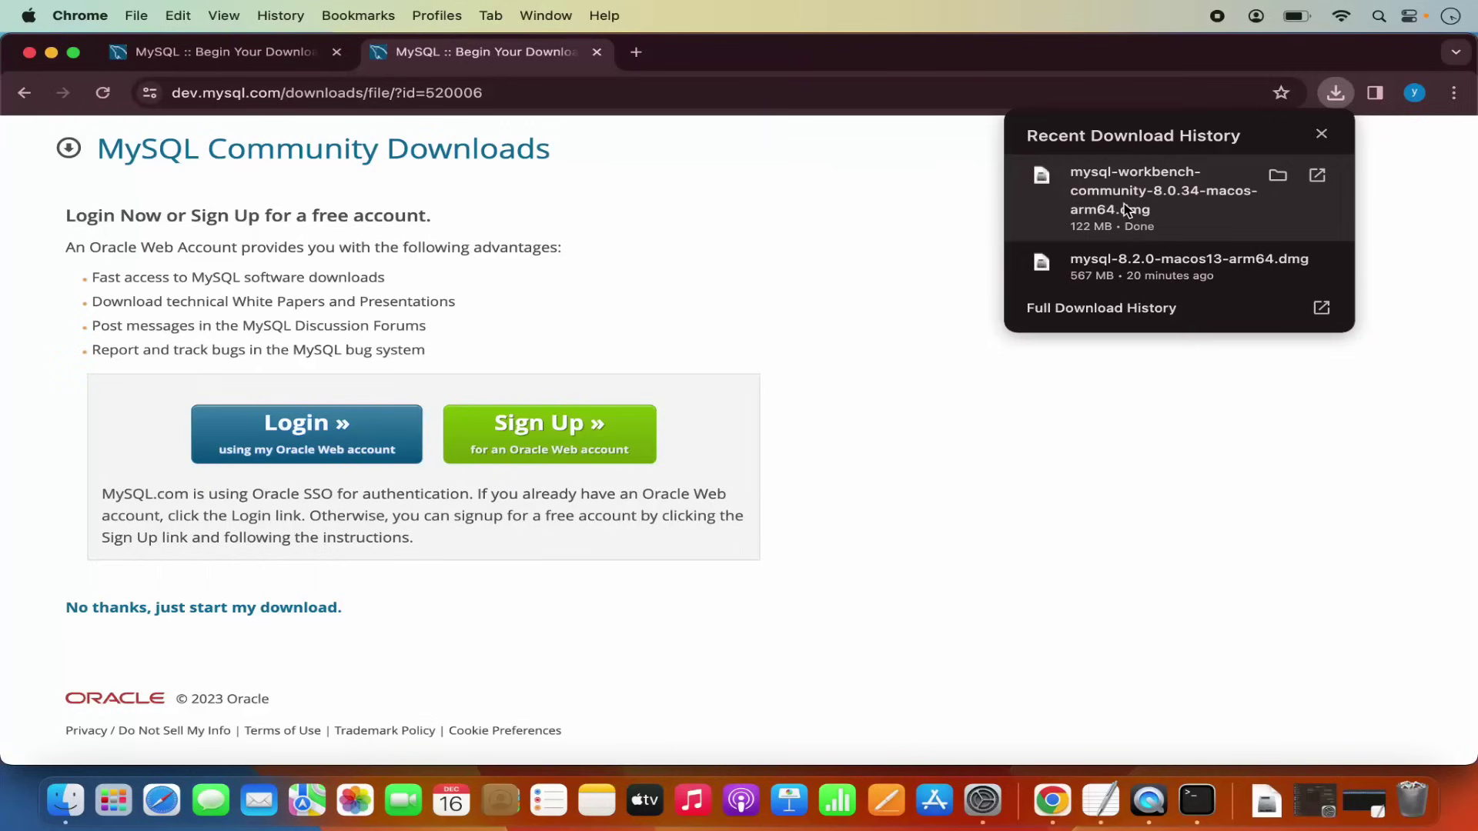
{"action": "left_click", "coordinate": [1125, 209]}
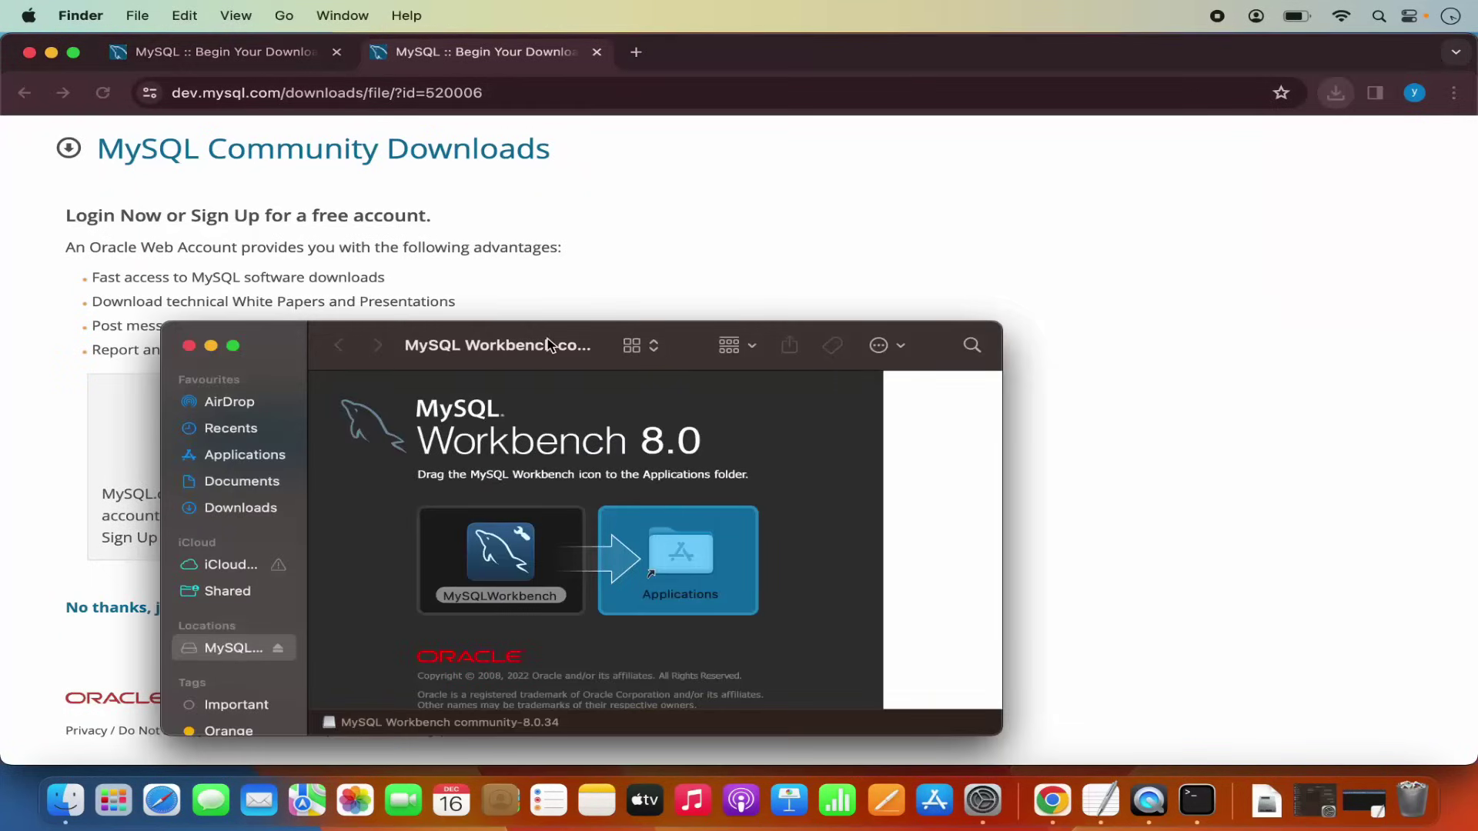
{"action": "left_click_drag", "start_coordinate": [570, 341], "coordinate": [629, 184]}
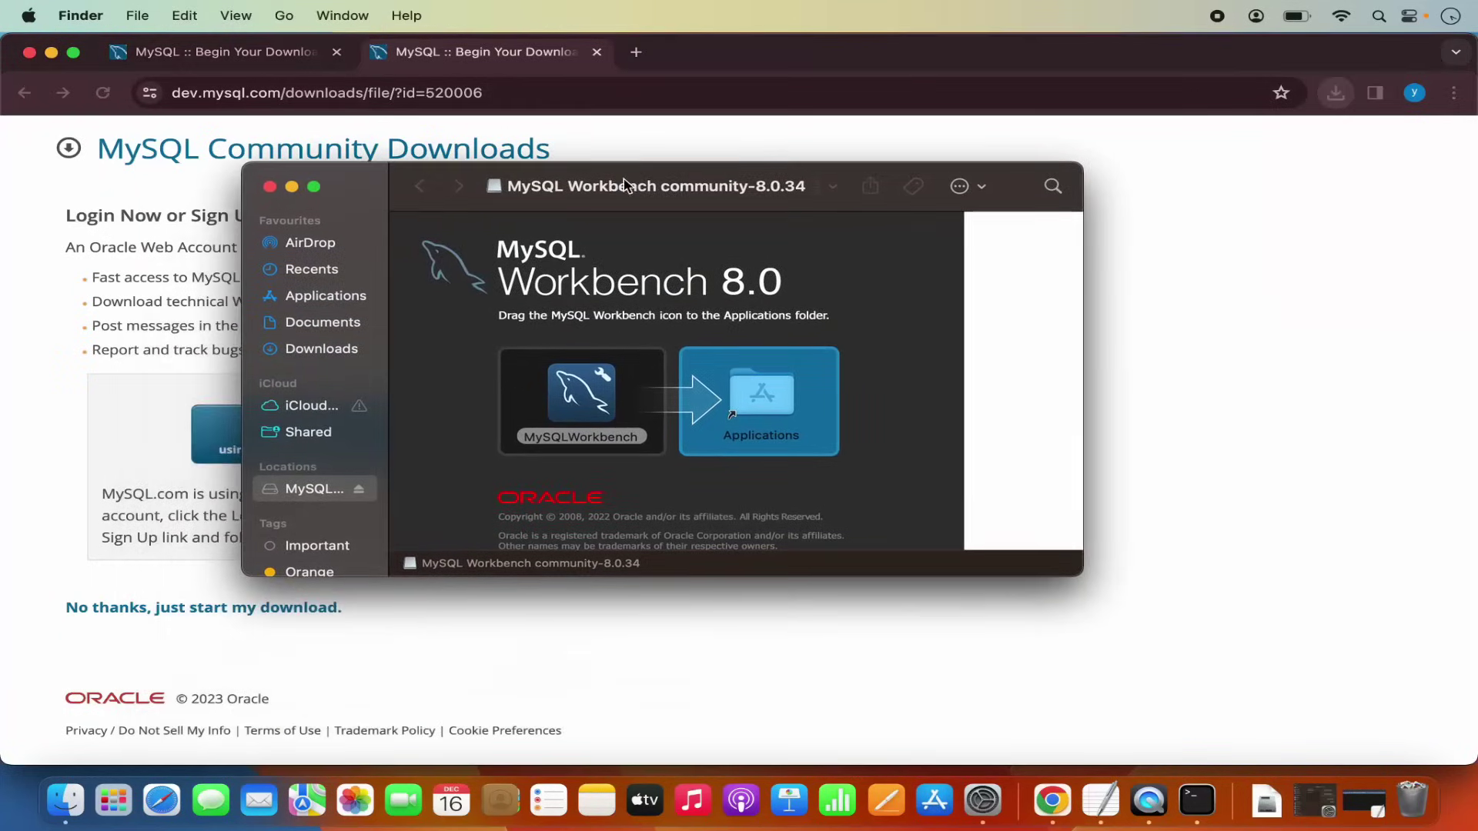
{"action": "left_click", "coordinate": [51, 54]}
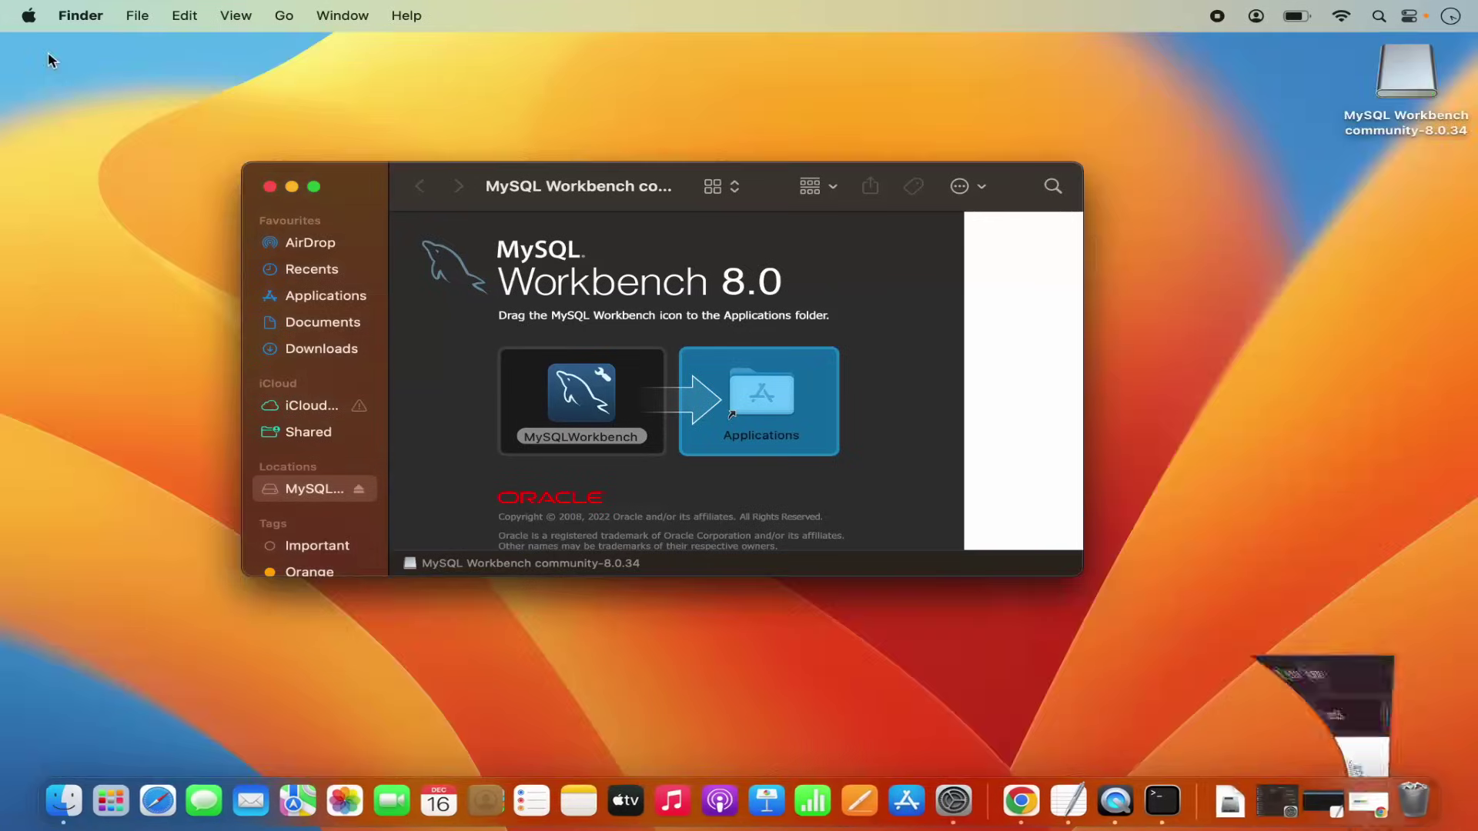
{"action": "left_click", "coordinate": [1206, 454]}
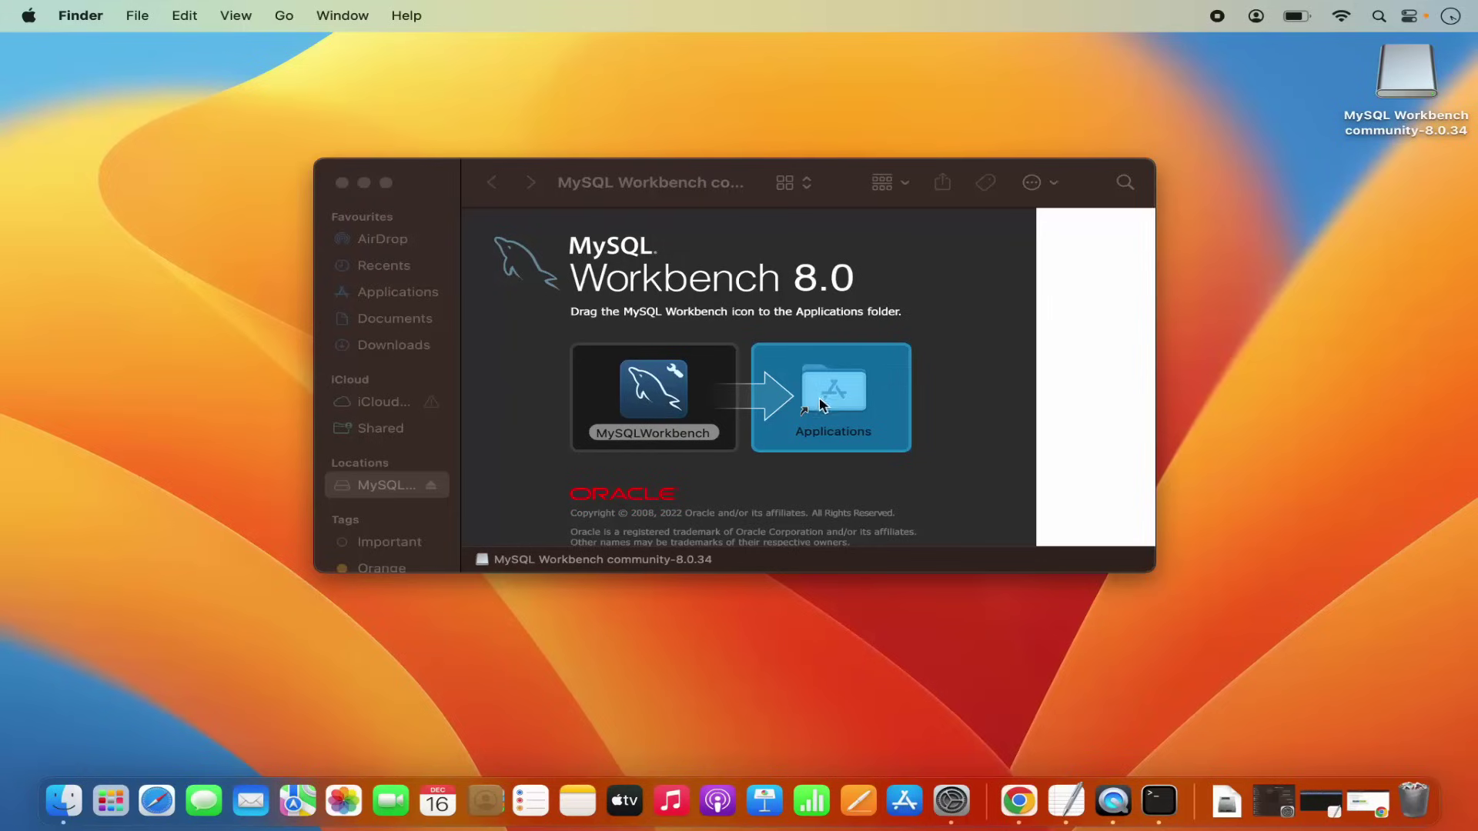
- Copy MySQLWorkbench from the disk image into the Applications folder and close the installer window
{"action": "left_click", "coordinate": [669, 408]}
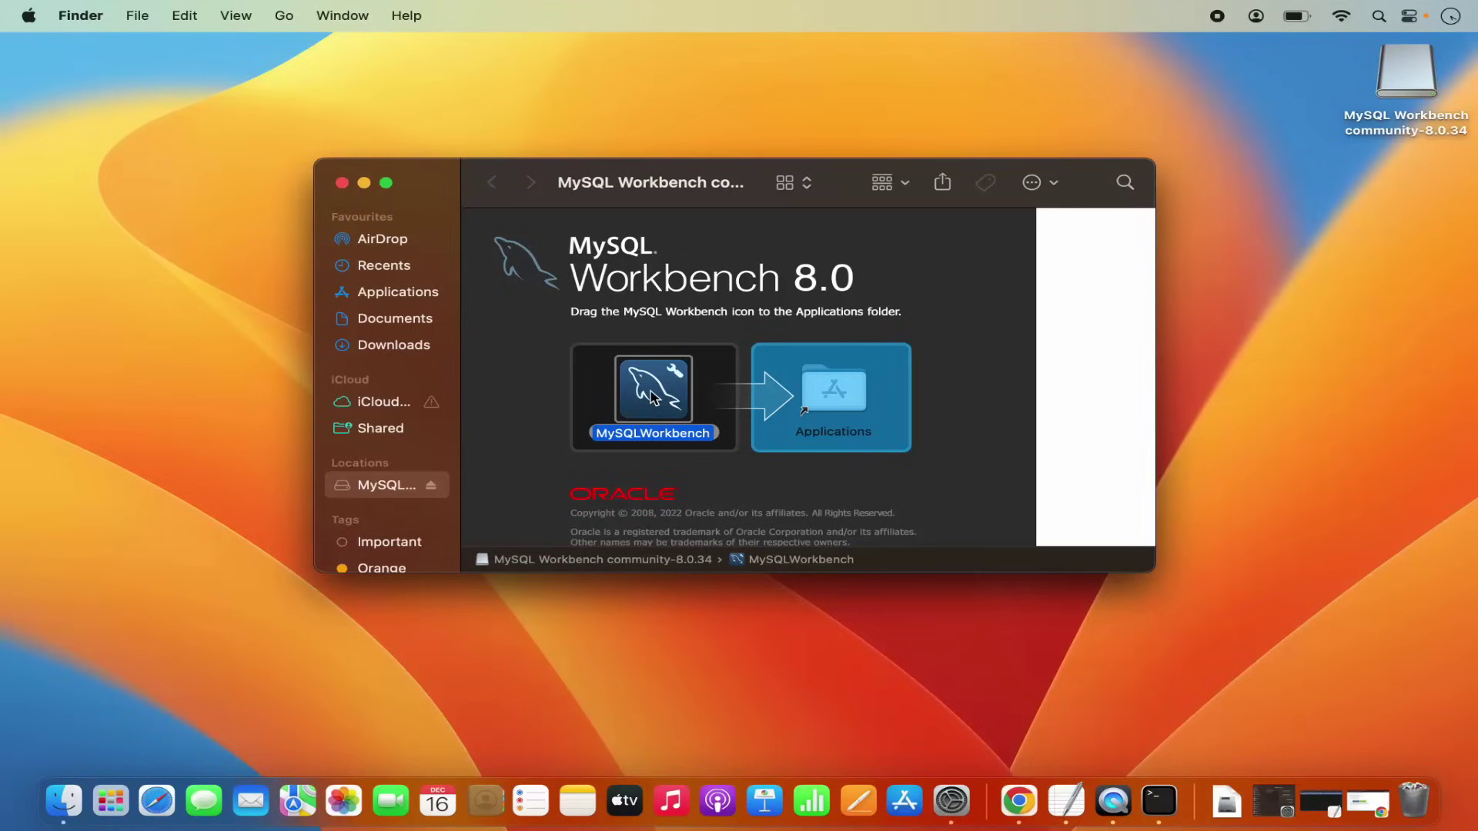
{"action": "left_click_drag", "start_coordinate": [651, 397], "coordinate": [834, 393]}
{"action": "left_click", "coordinate": [342, 183]}
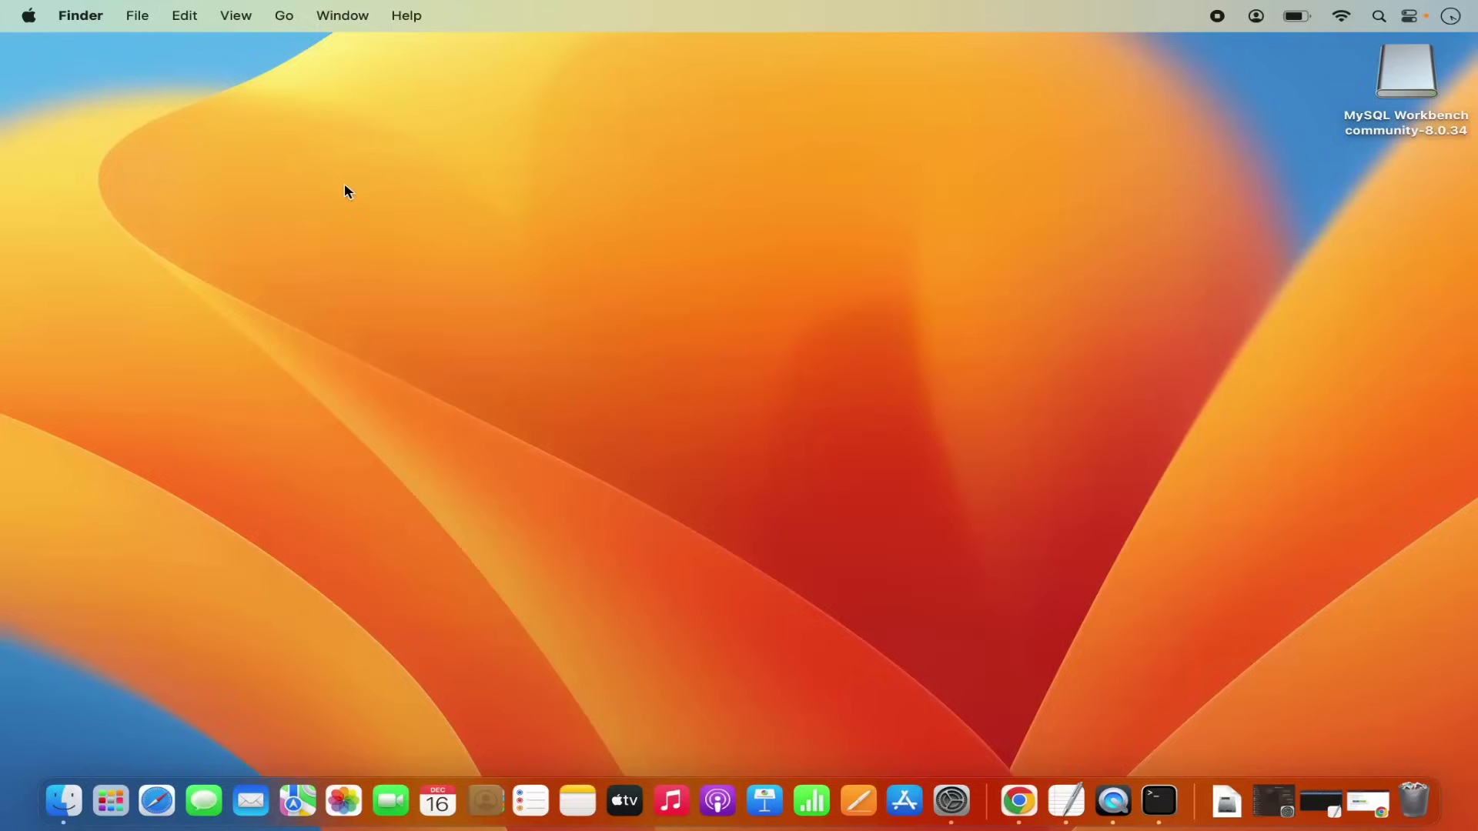
- Launch MySQLWorkbench from the installed applications and enlarge its window to fill the screen
{"action": "left_click", "coordinate": [111, 801]}
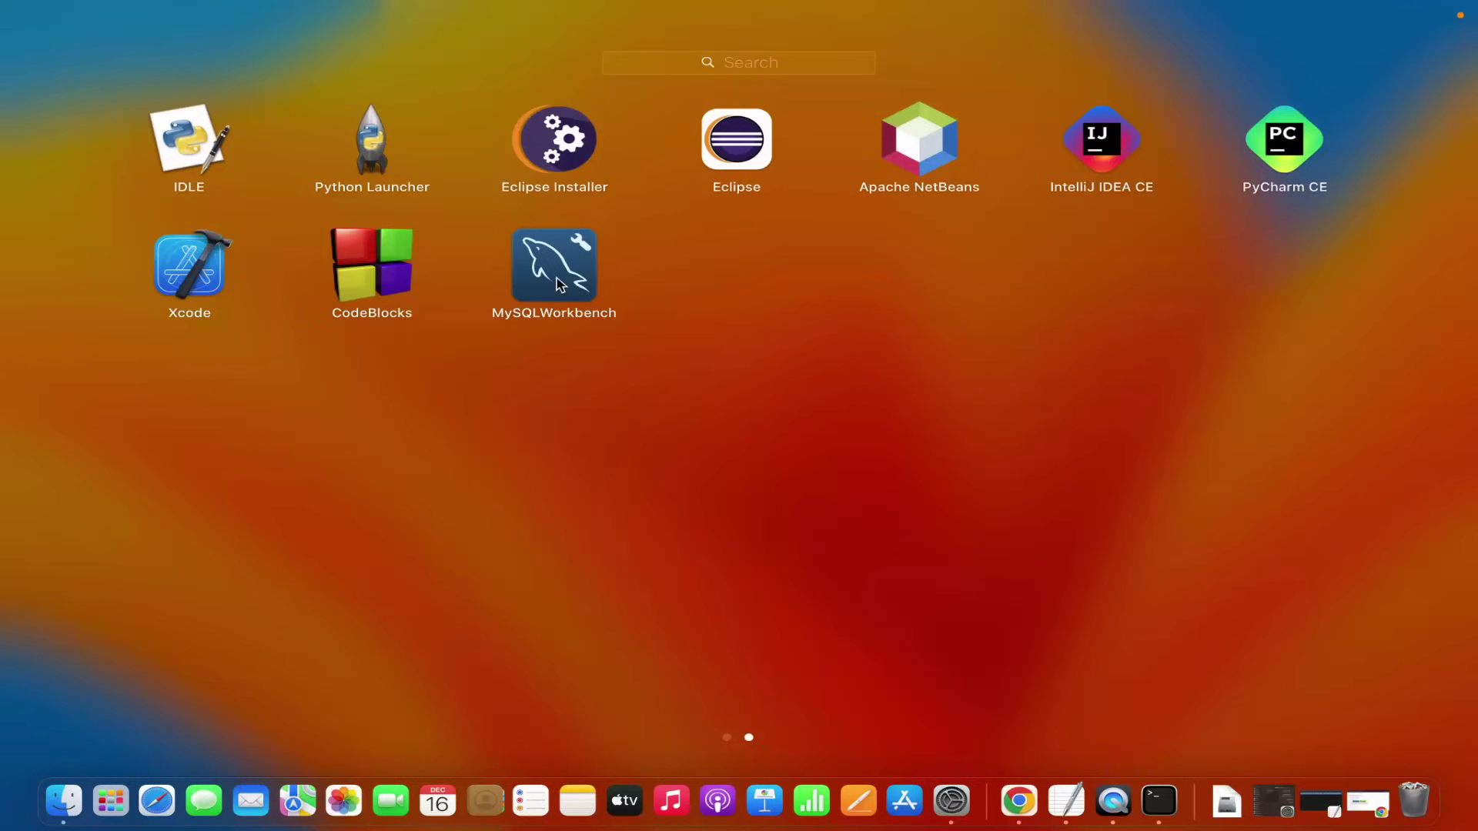
{"action": "left_click", "coordinate": [555, 276]}
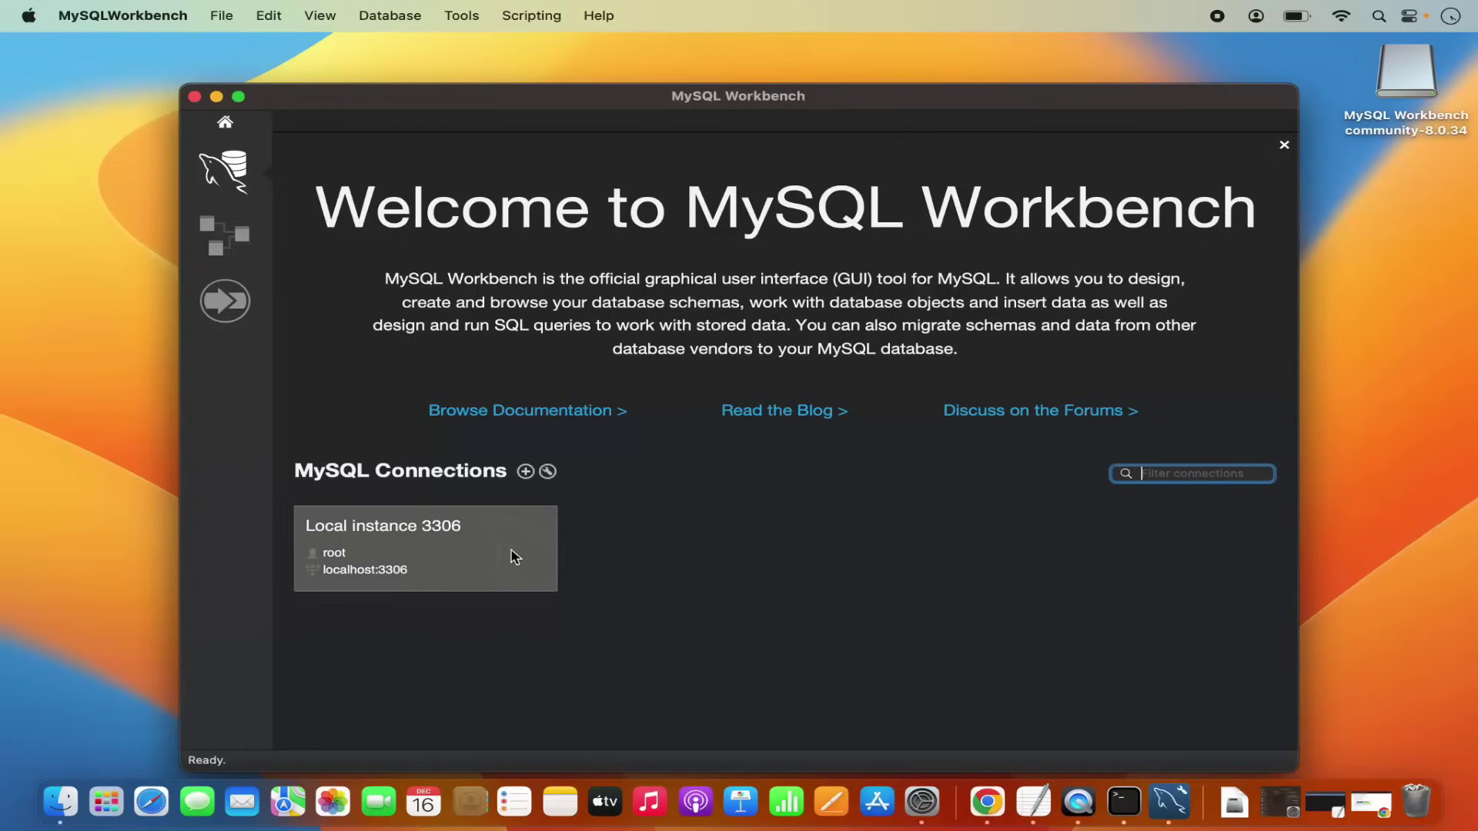
{"action": "double_click", "coordinate": [678, 102]}
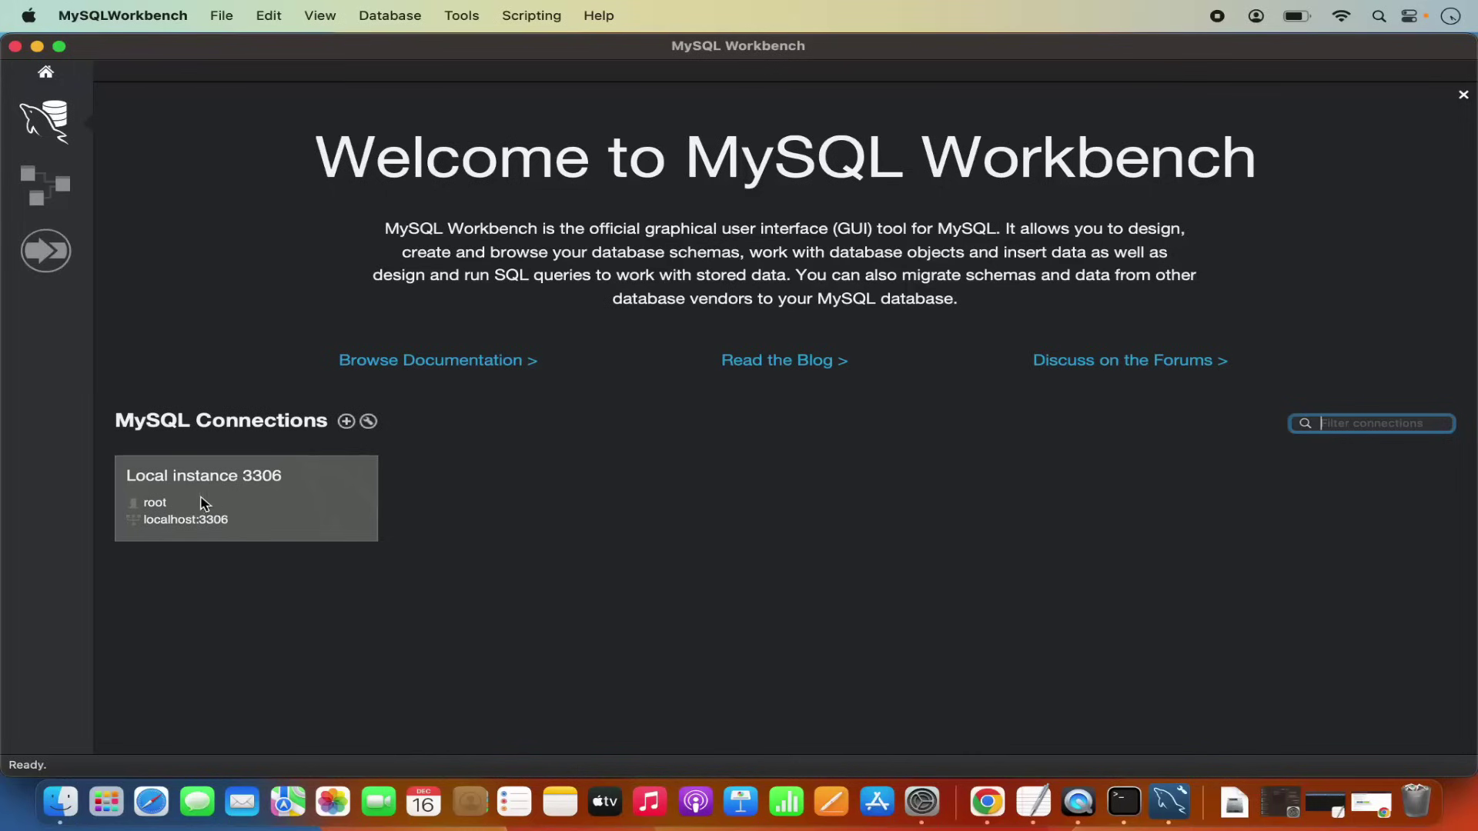
- Connect to Local instance 3306 with the root password, save it in the keychain, and continue despite the server version warning
{"action": "left_click", "coordinate": [265, 494]}
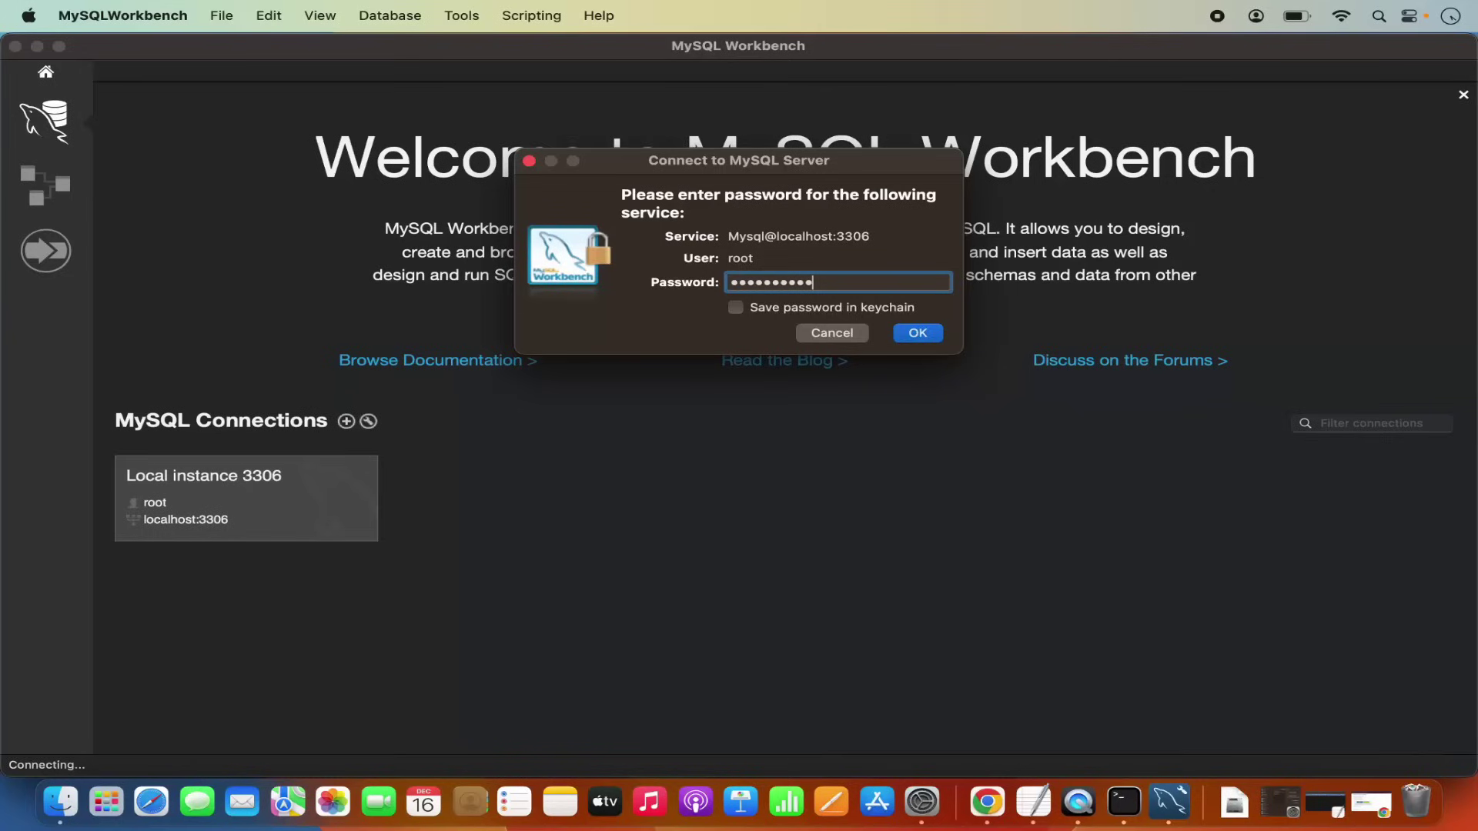
{"action": "left_click", "coordinate": [736, 309]}
{"action": "left_click", "coordinate": [925, 343]}
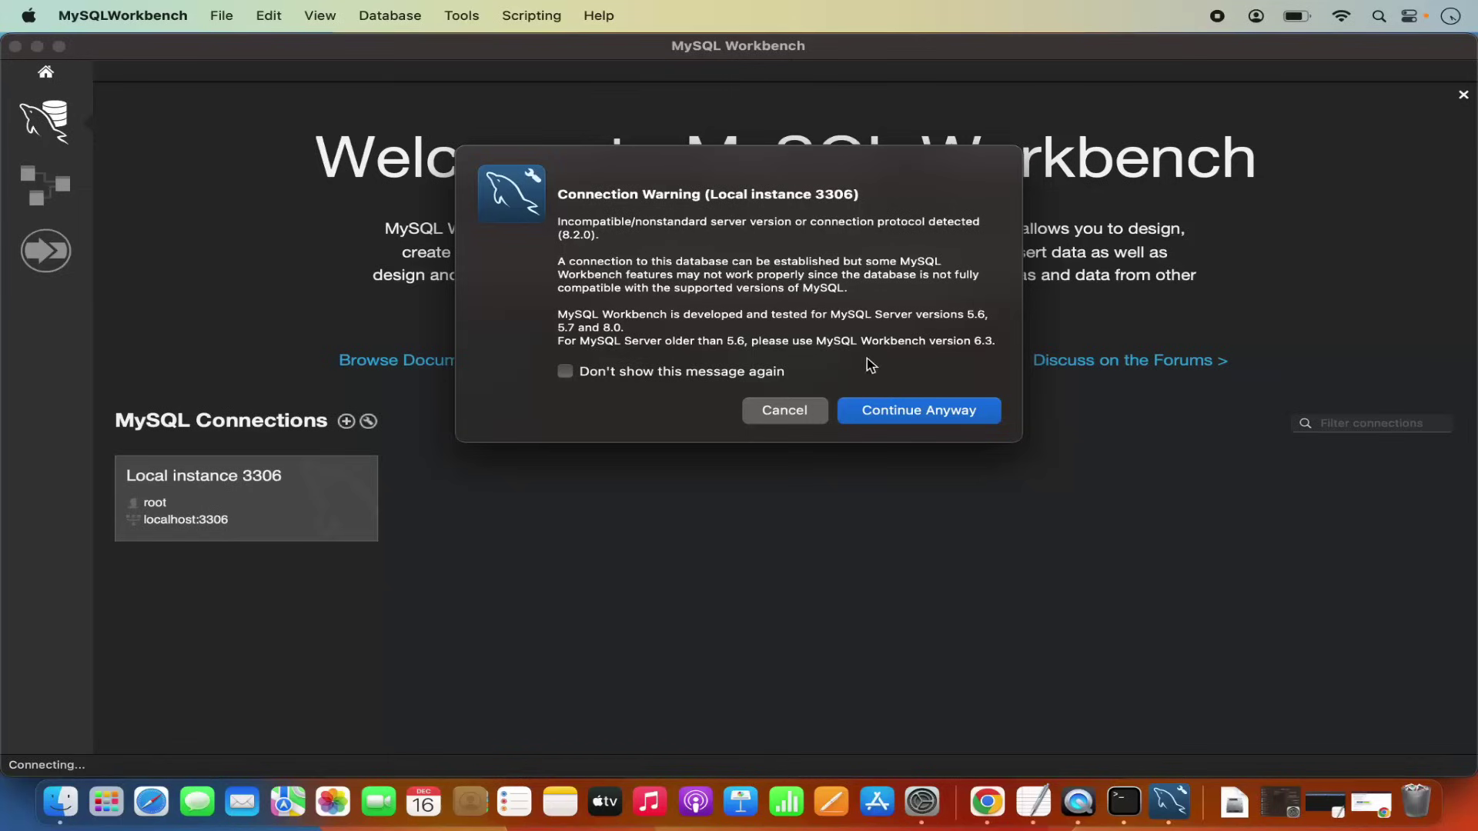
{"action": "left_click", "coordinate": [892, 414]}
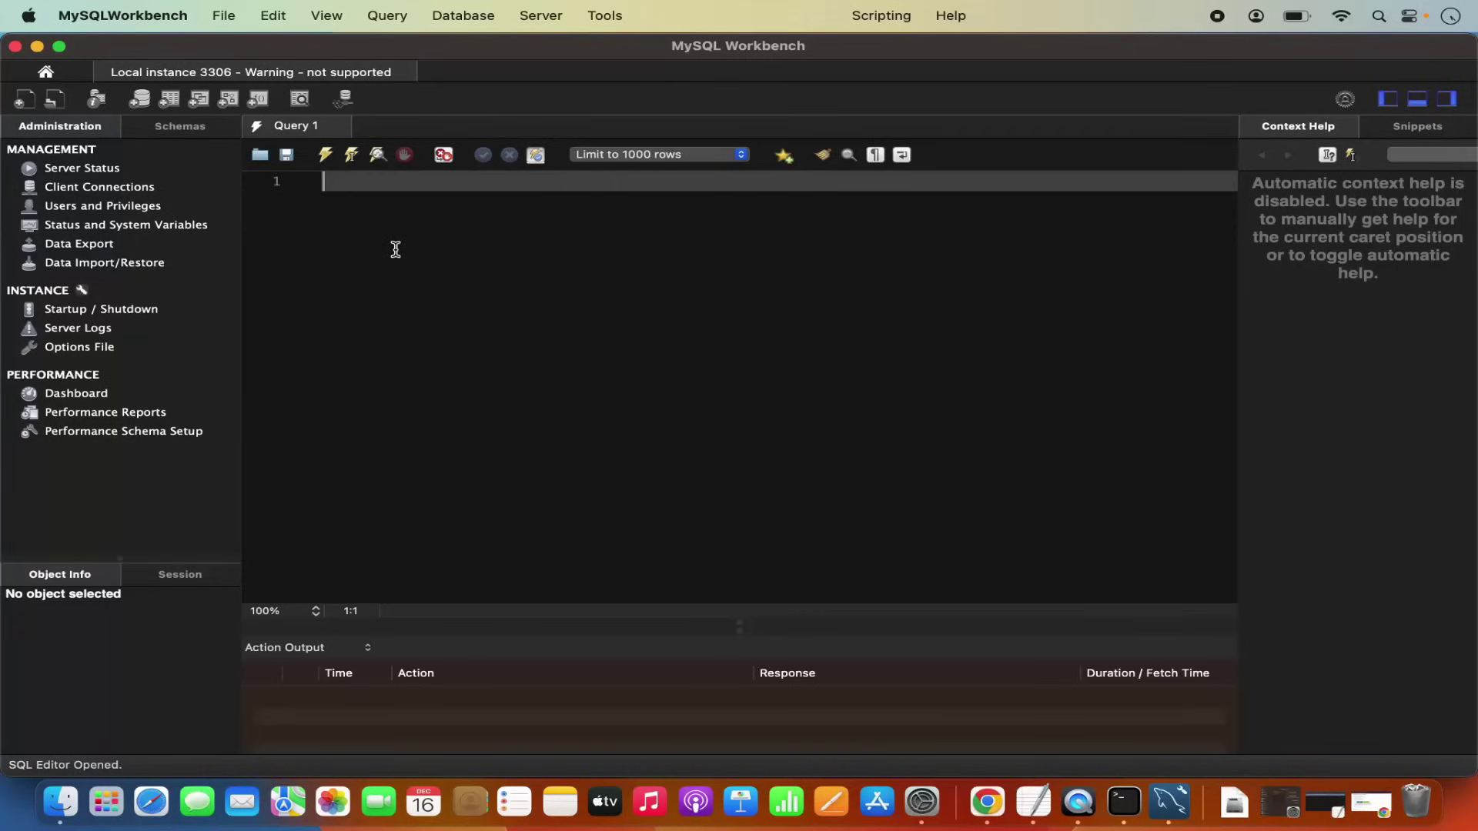
- Run the query show databases; in the SQL editor and select the demo entry in the results
{"action": "type", "text": "show da"}
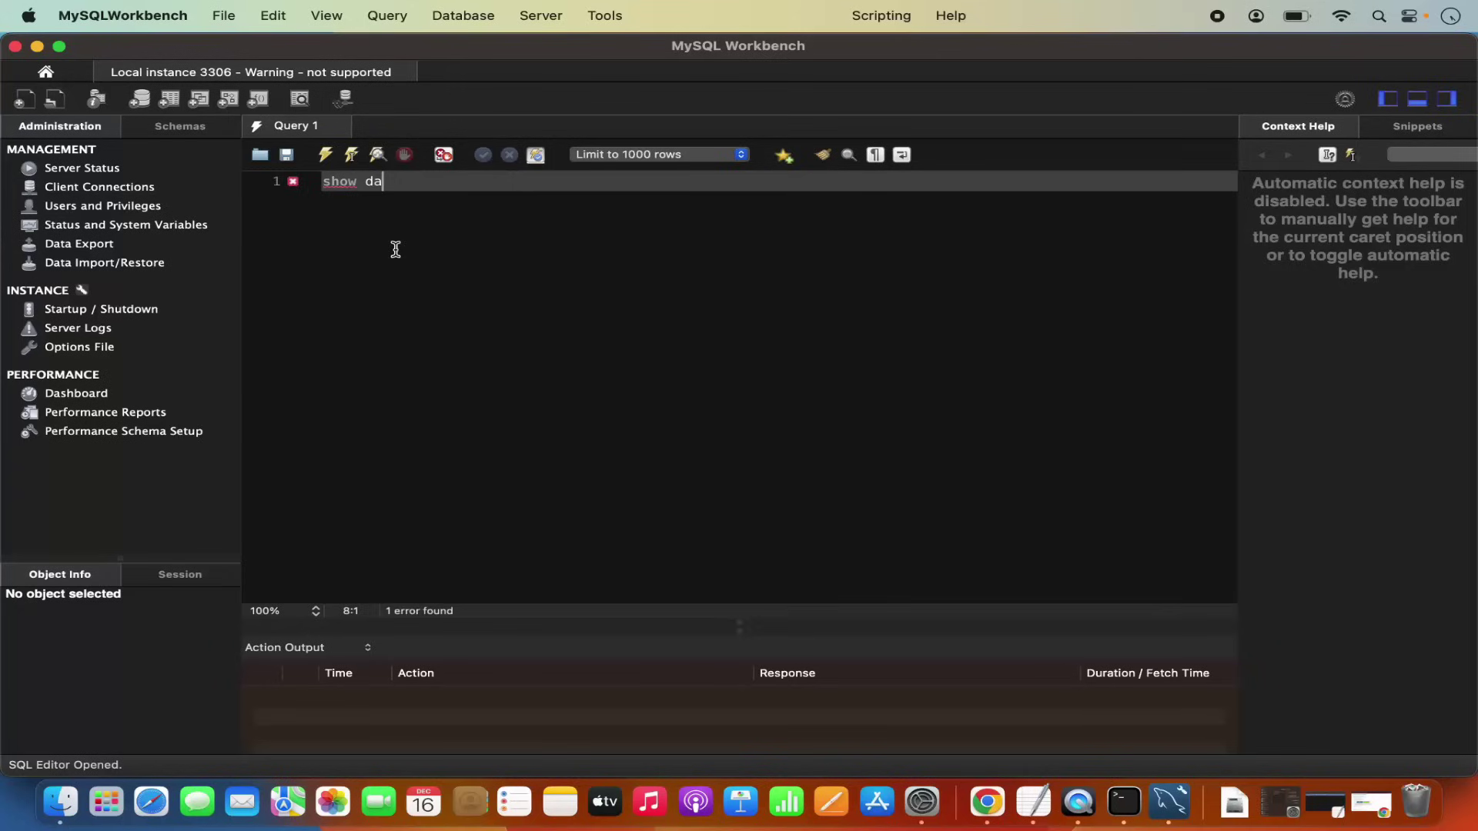
{"action": "type", "text": "tabases;"}
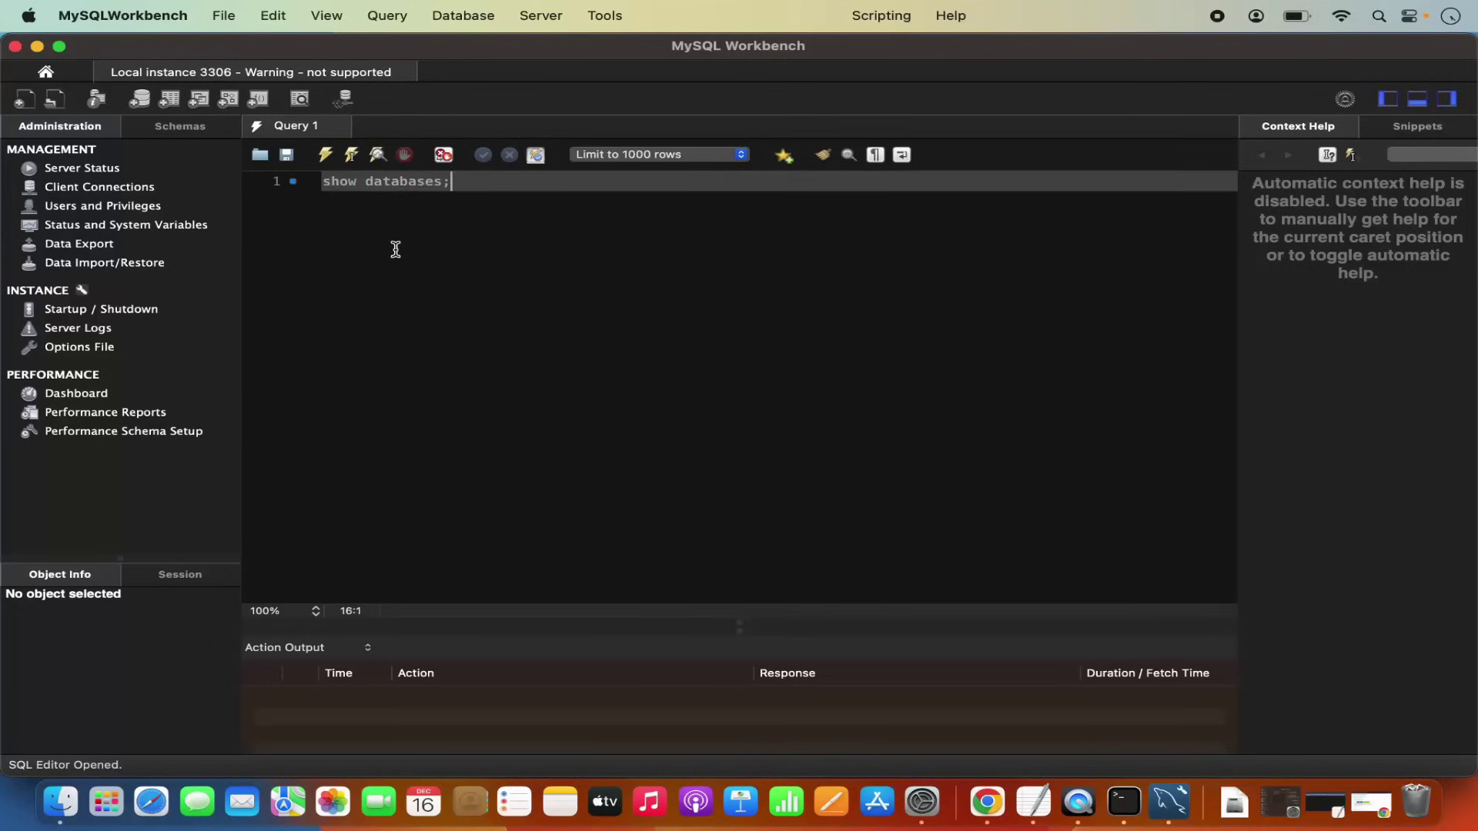
{"action": "left_click", "coordinate": [326, 157]}
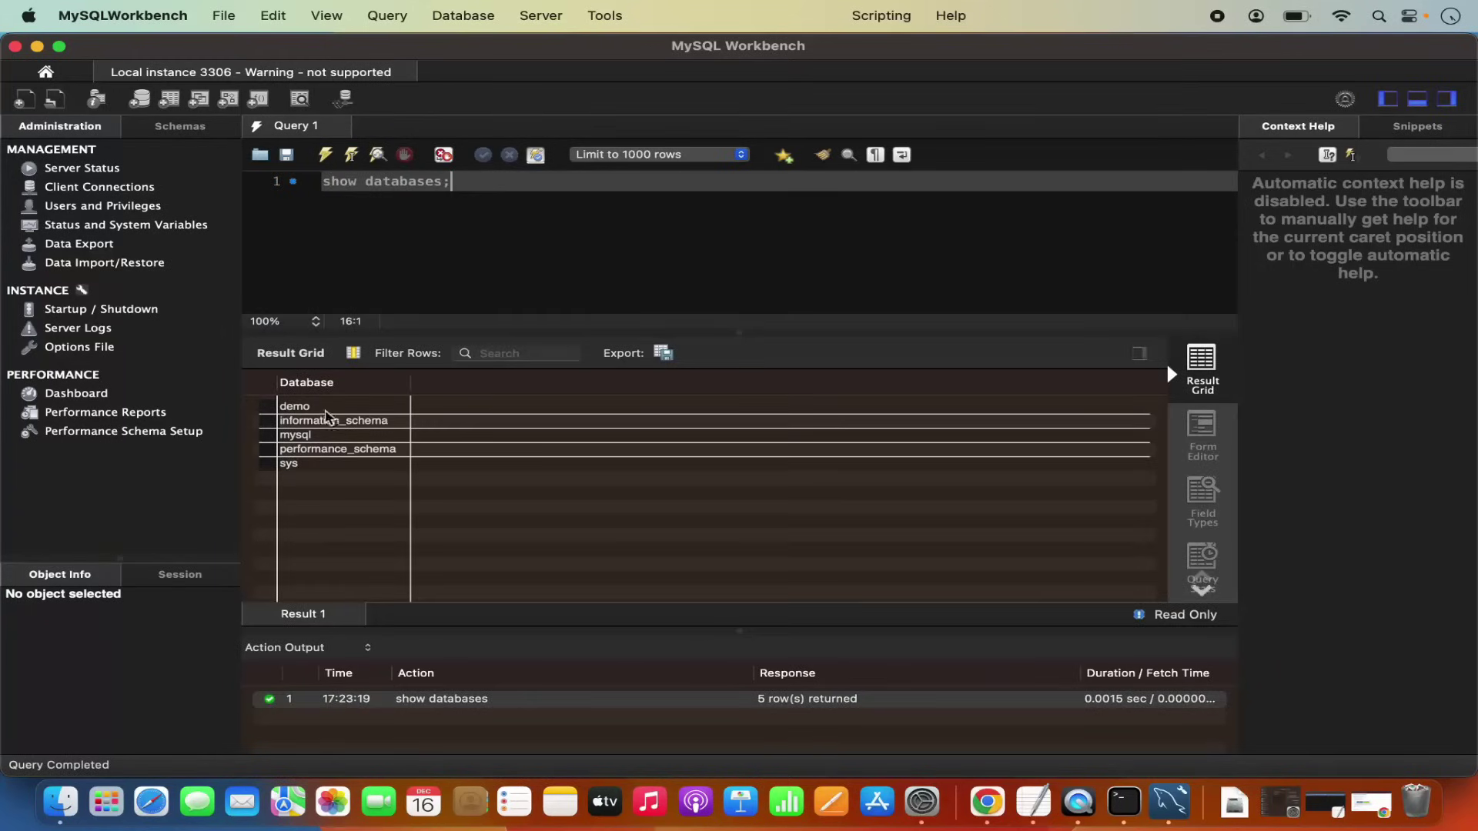
{"action": "left_click", "coordinate": [296, 411]}
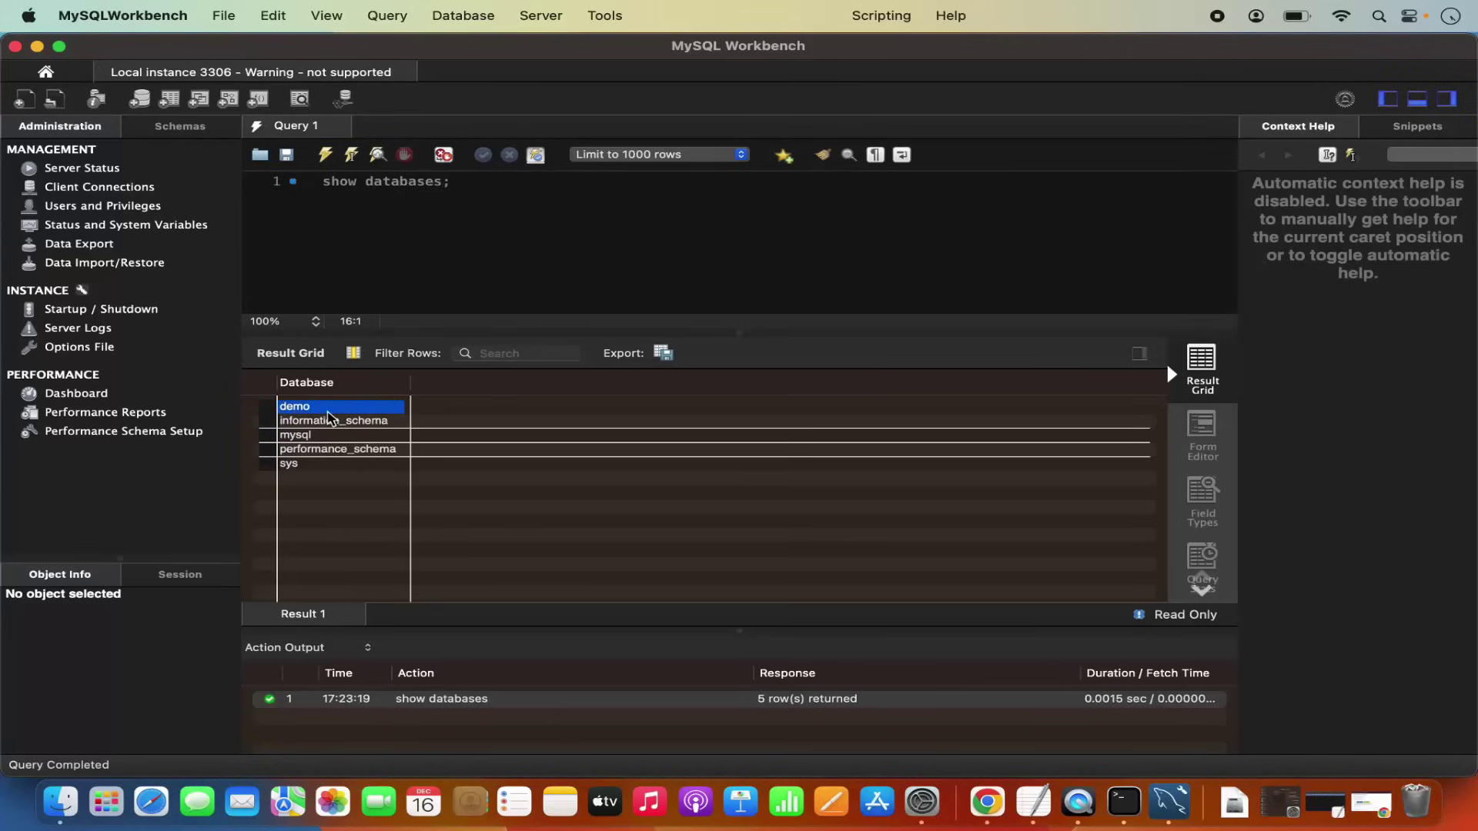